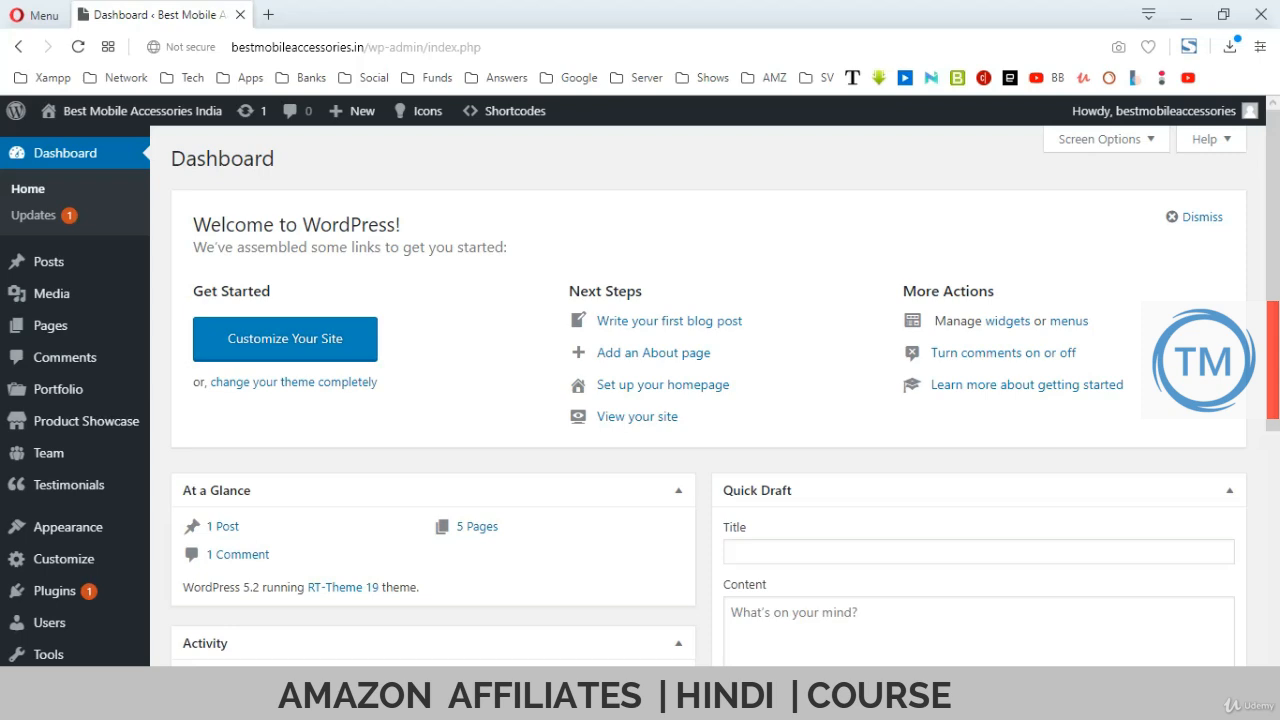
Open the live Best Mobile Accessories India site in a new browser tab from the admin dashboard.
{"action": "mouse_move", "coordinate": [90, 112]}
{"action": "right_click", "coordinate": [68, 140]}
{"action": "left_click", "coordinate": [118, 176]}
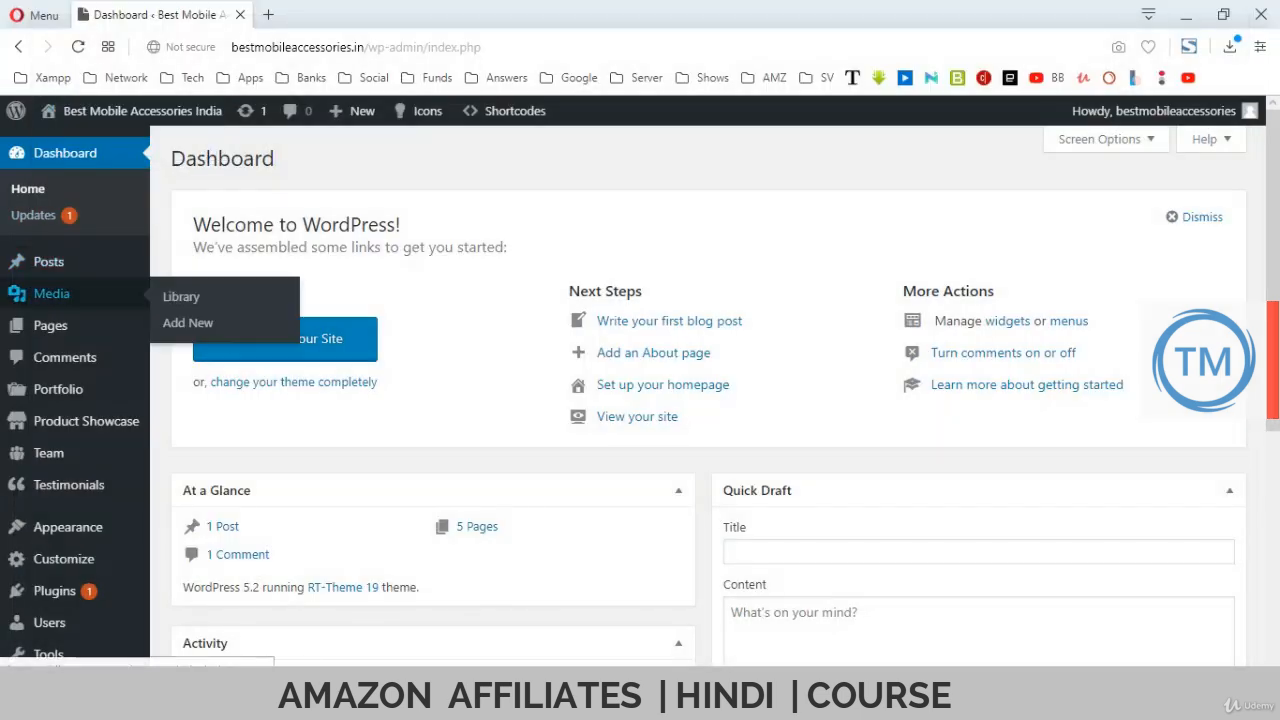
Open the WordPress menu management page from the theme appearance settings.
{"action": "mouse_move", "coordinate": [48, 261]}
{"action": "scroll", "coordinate": [60, 260], "scroll_direction": "down", "scroll_amount": 2}
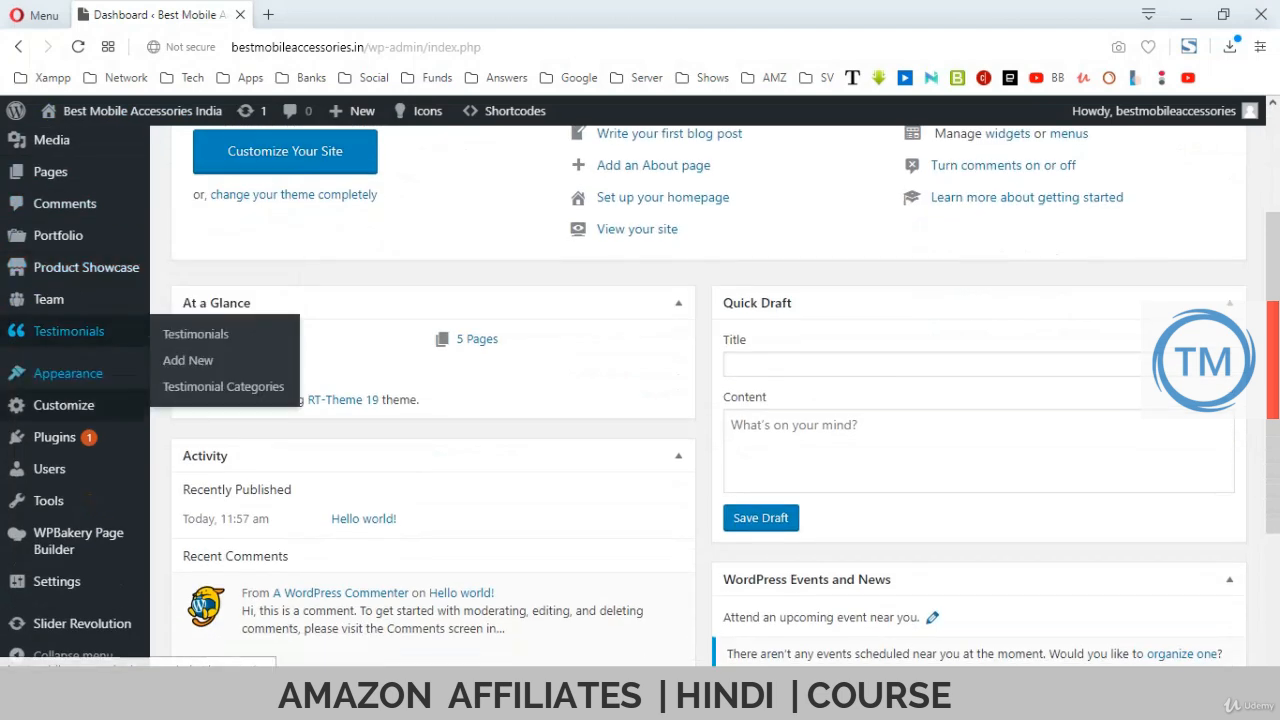
{"action": "mouse_move", "coordinate": [63, 405]}
{"action": "mouse_move", "coordinate": [63, 373]}
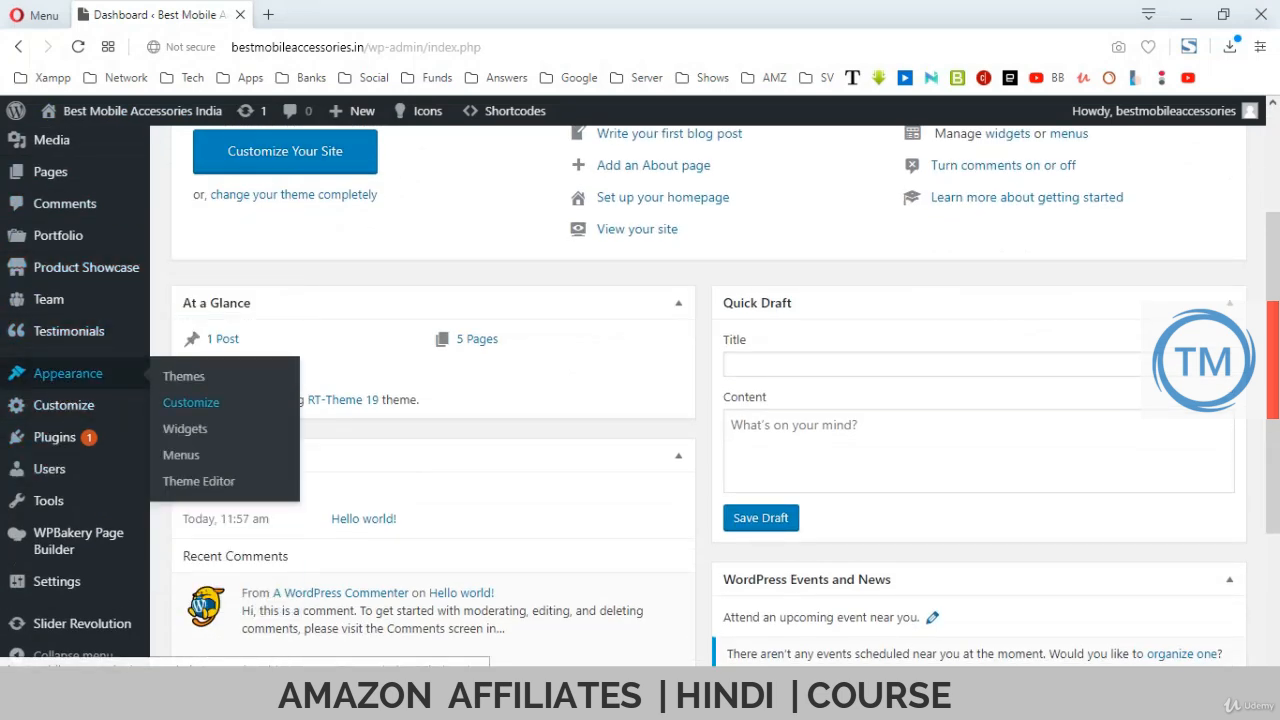
{"action": "left_click", "coordinate": [181, 455]}
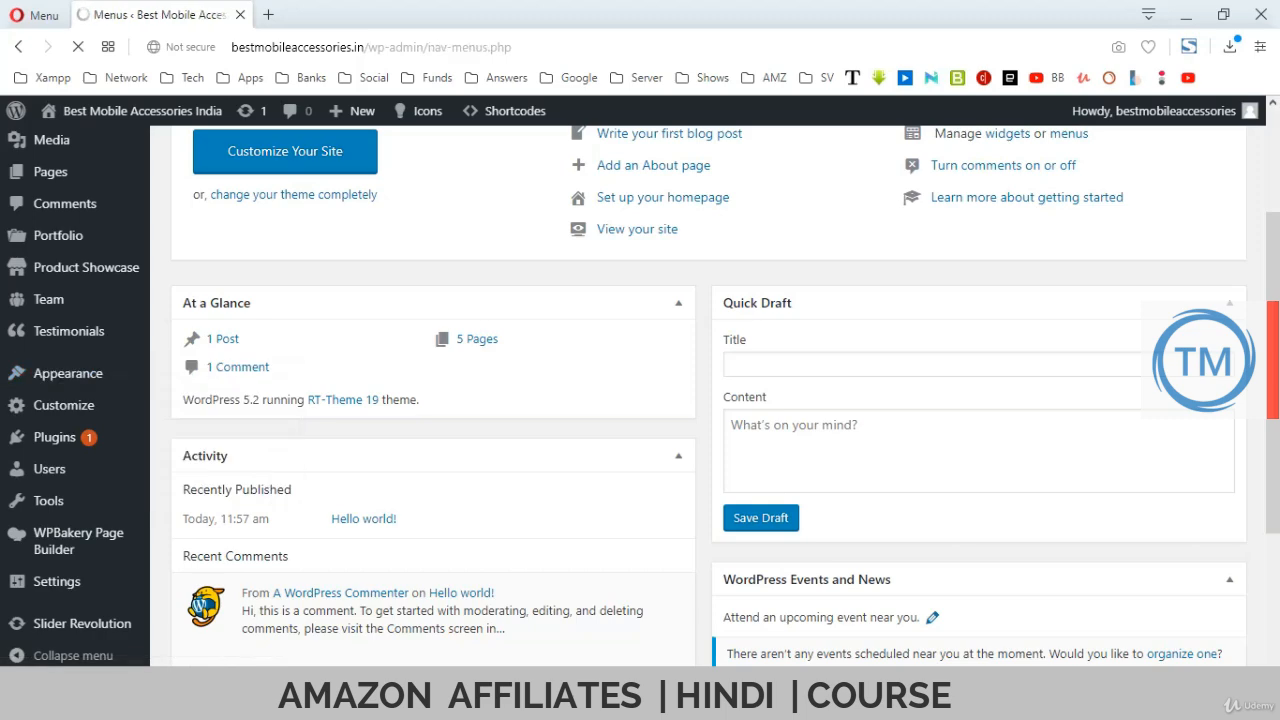
{"action": "scroll", "coordinate": [700, 400], "scroll_direction": "down", "scroll_amount": 1}
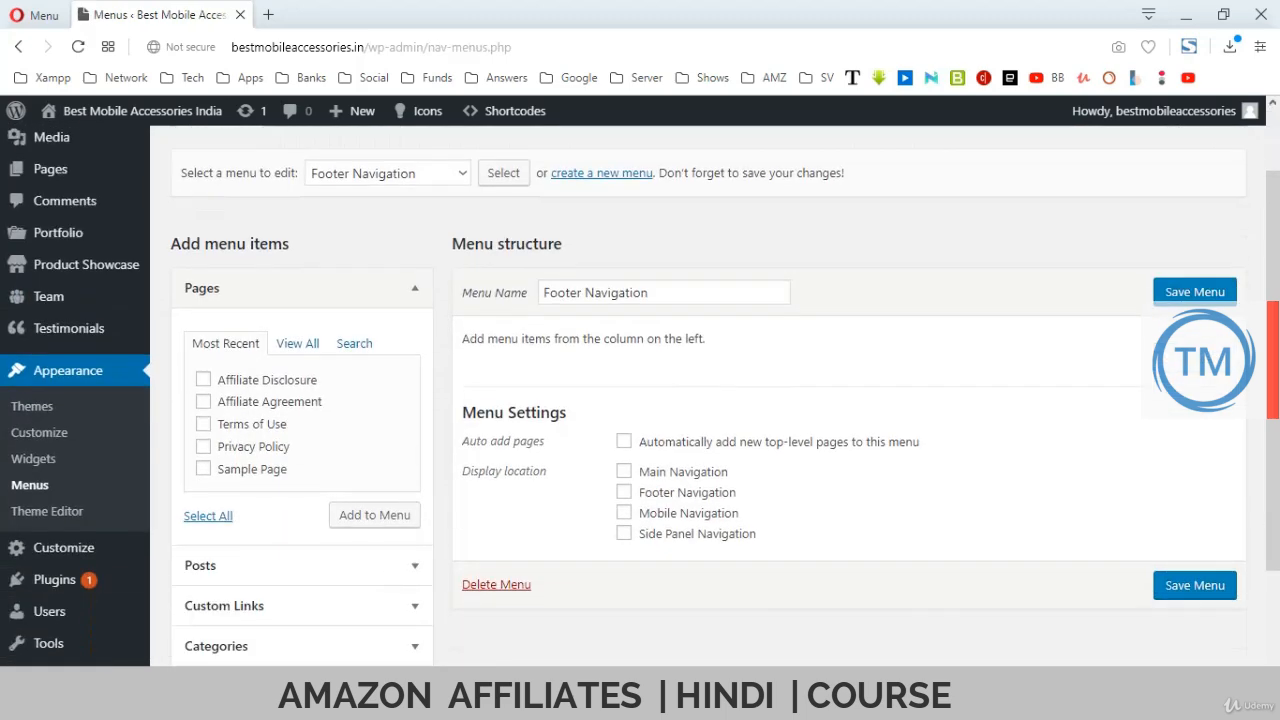
{"action": "scroll", "coordinate": [700, 400], "scroll_direction": "down", "scroll_amount": 1}
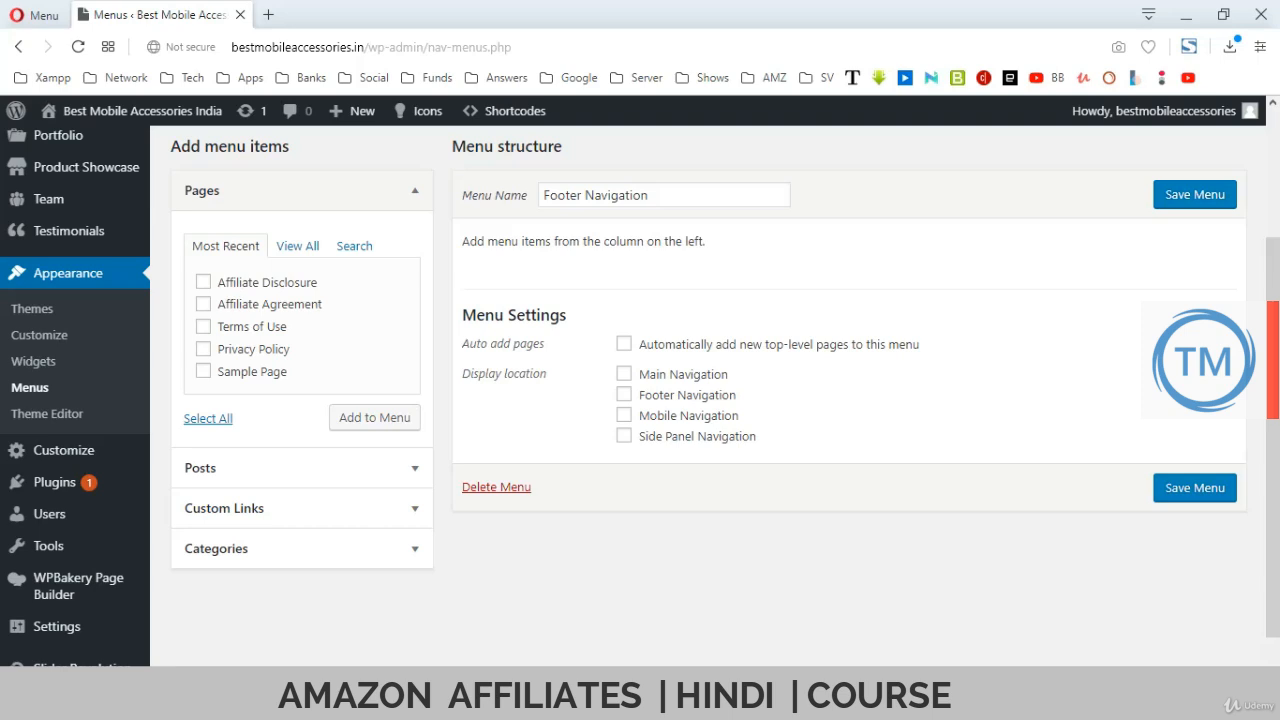
Add Home, Affiliate Agreement, Affiliate Disclosure, Privacy Policy and Terms of Use to the Footer Navigation menu and save it.
{"action": "left_click", "coordinate": [298, 246]}
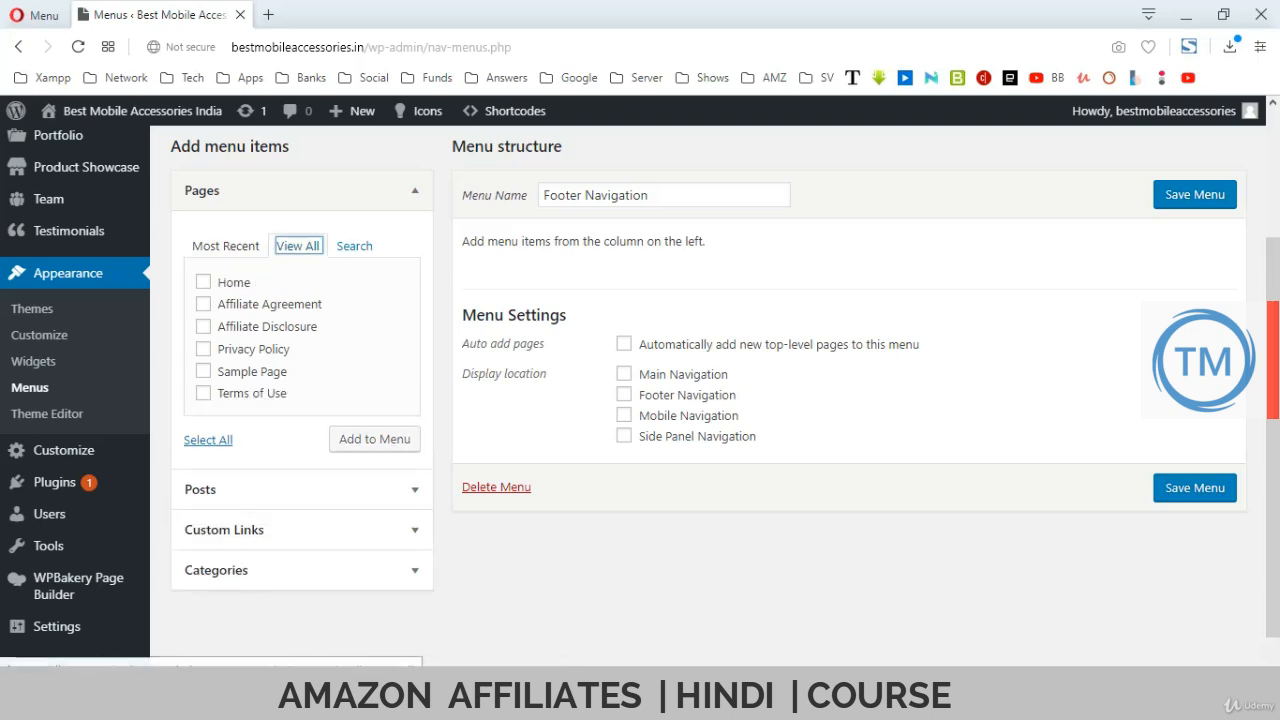
{"action": "scroll", "coordinate": [700, 400], "scroll_direction": "up", "scroll_amount": 2}
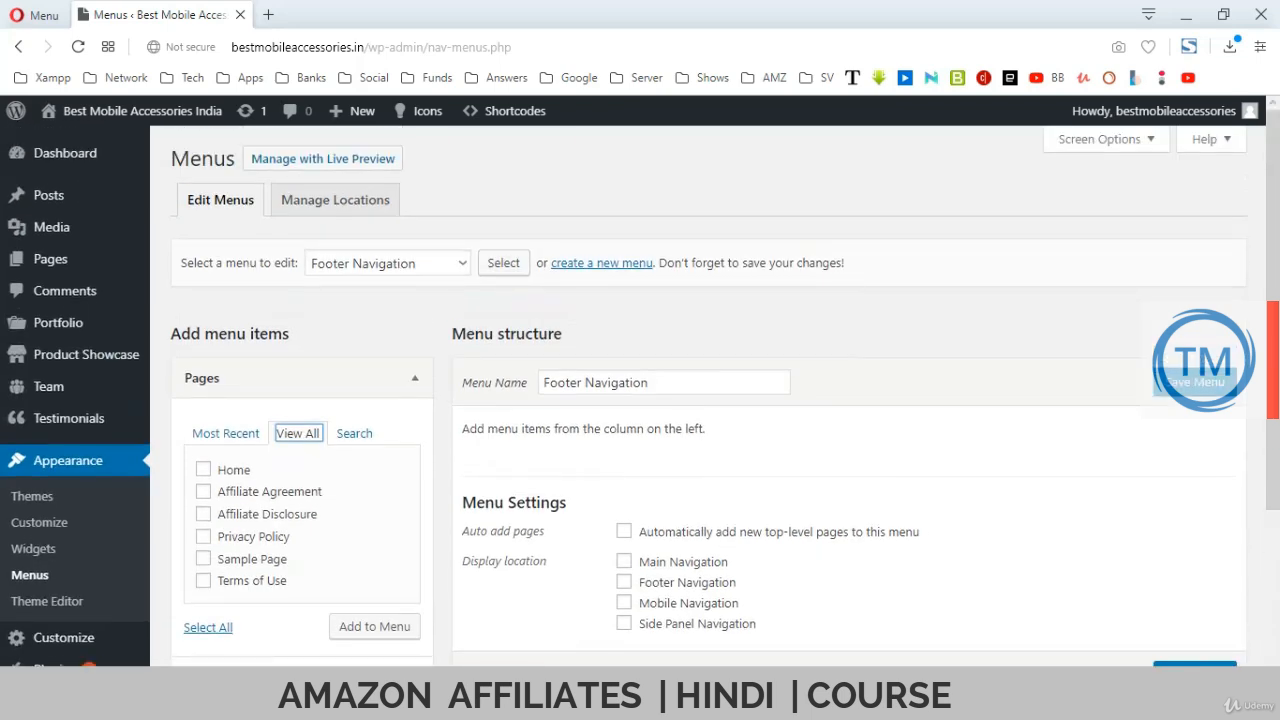
{"action": "left_click", "coordinate": [462, 263]}
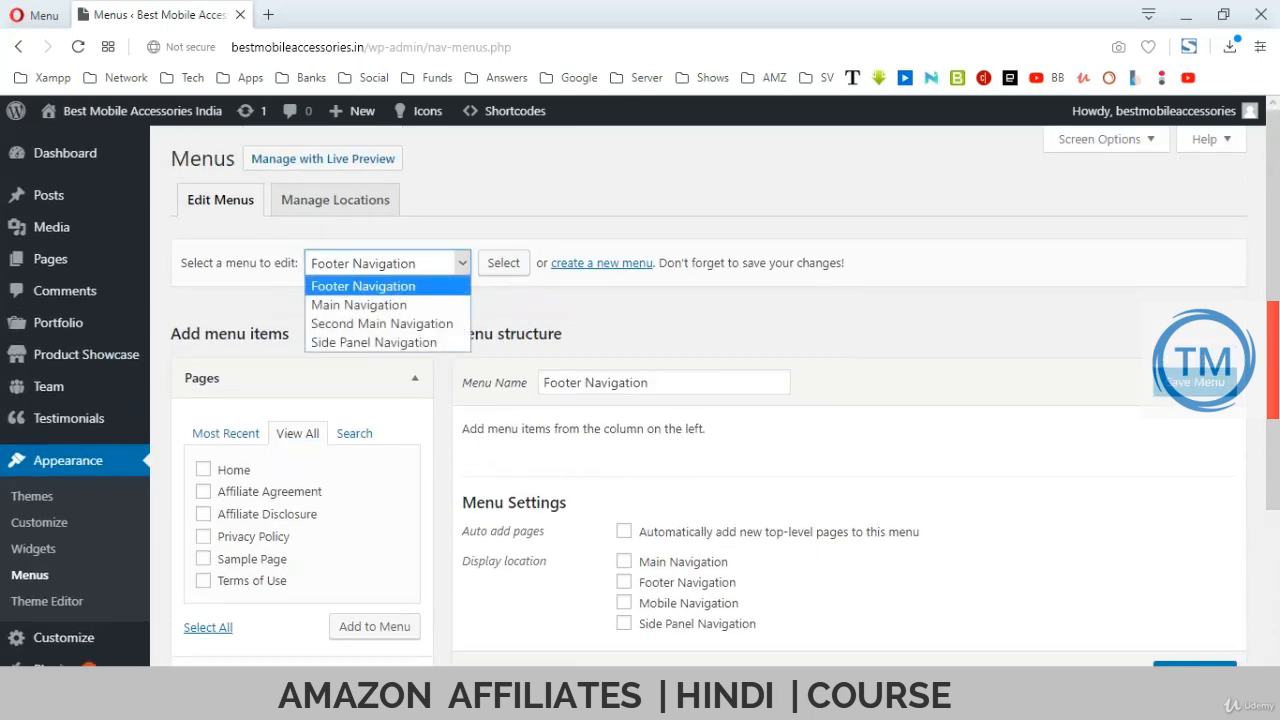
{"action": "left_click", "coordinate": [462, 263]}
{"action": "scroll", "coordinate": [700, 400], "scroll_direction": "down", "scroll_amount": 2}
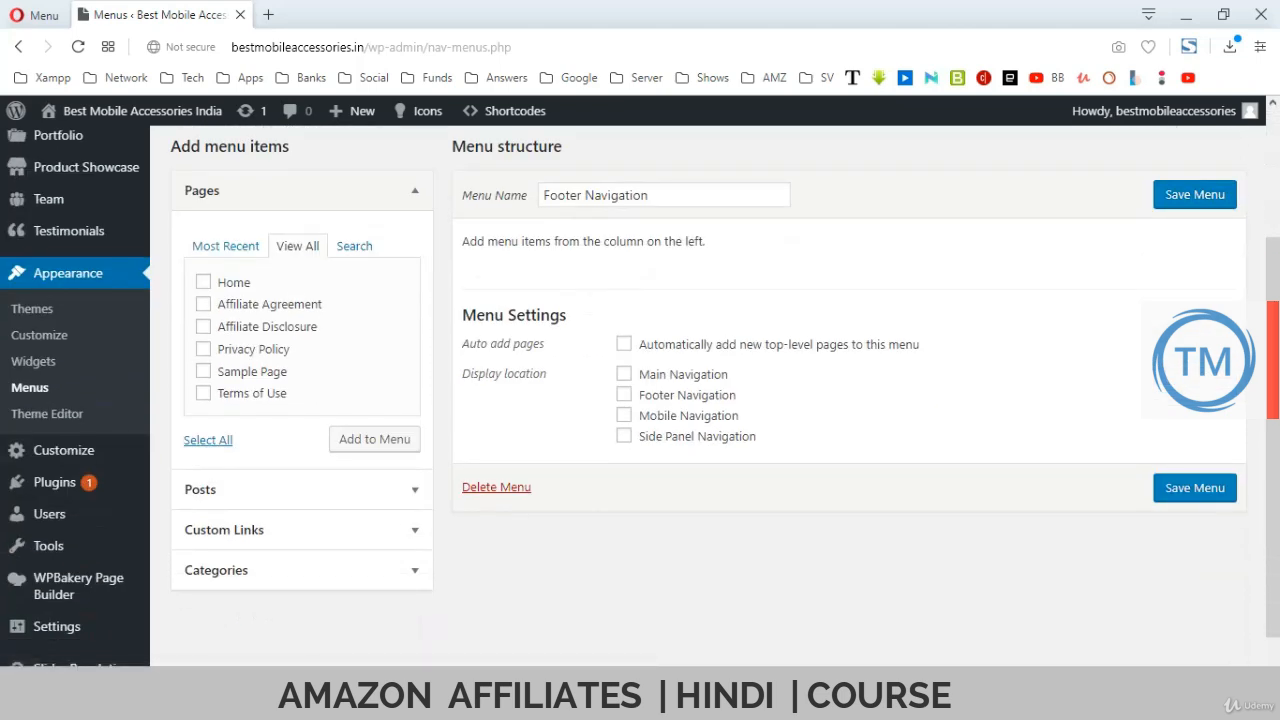
{"action": "left_click", "coordinate": [208, 440]}
{"action": "left_click", "coordinate": [204, 371]}
{"action": "left_click", "coordinate": [375, 439]}
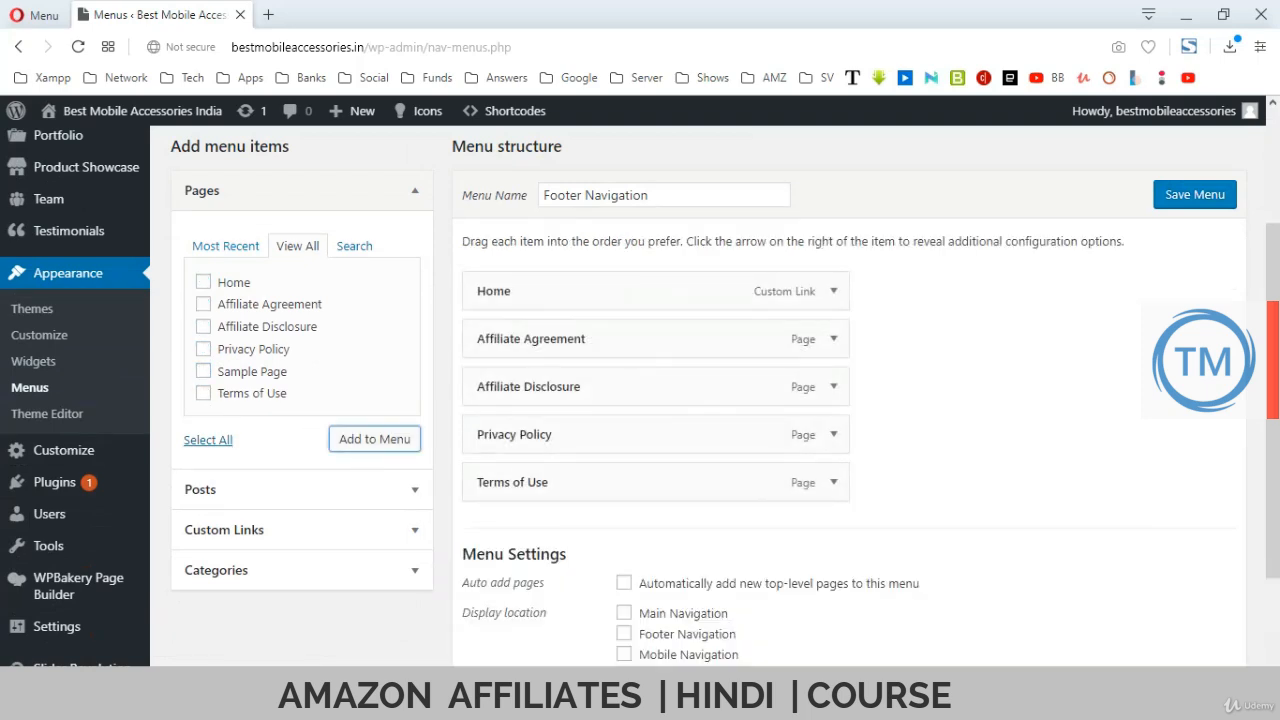
{"action": "left_click", "coordinate": [1195, 195]}
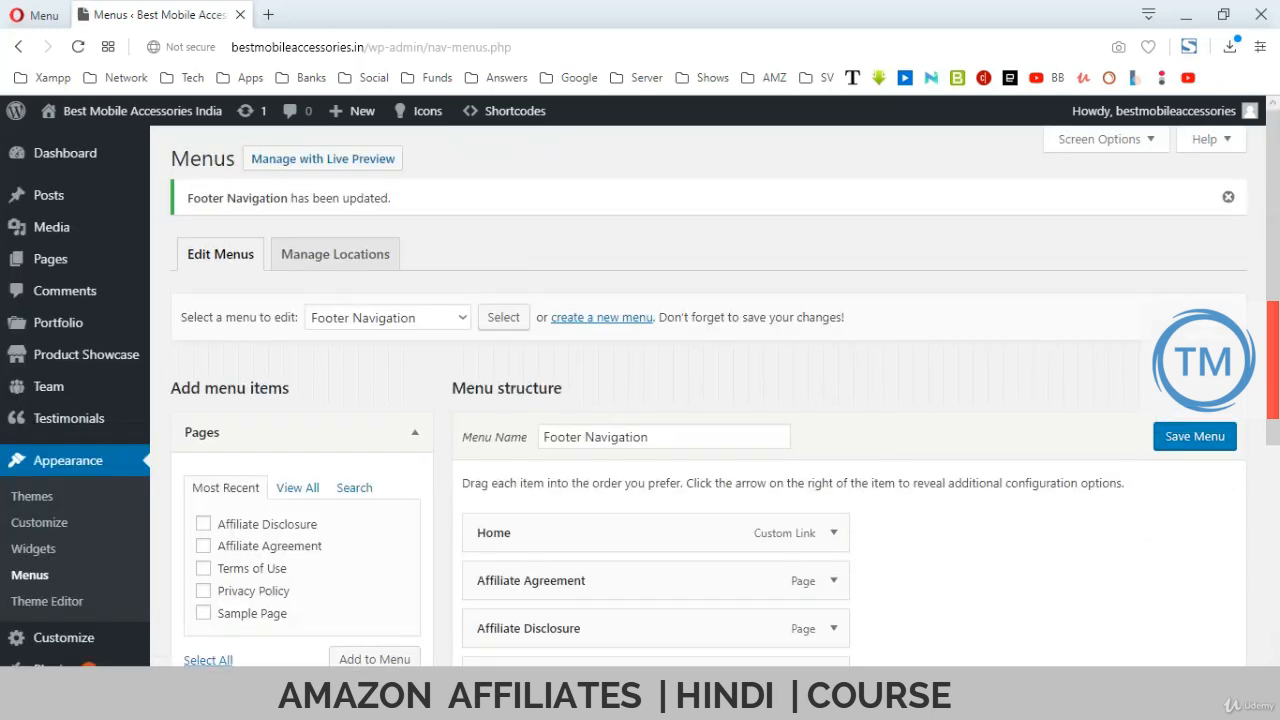
Open the live site in a new tab and check the navigation links in its footer.
{"action": "mouse_move", "coordinate": [52, 111]}
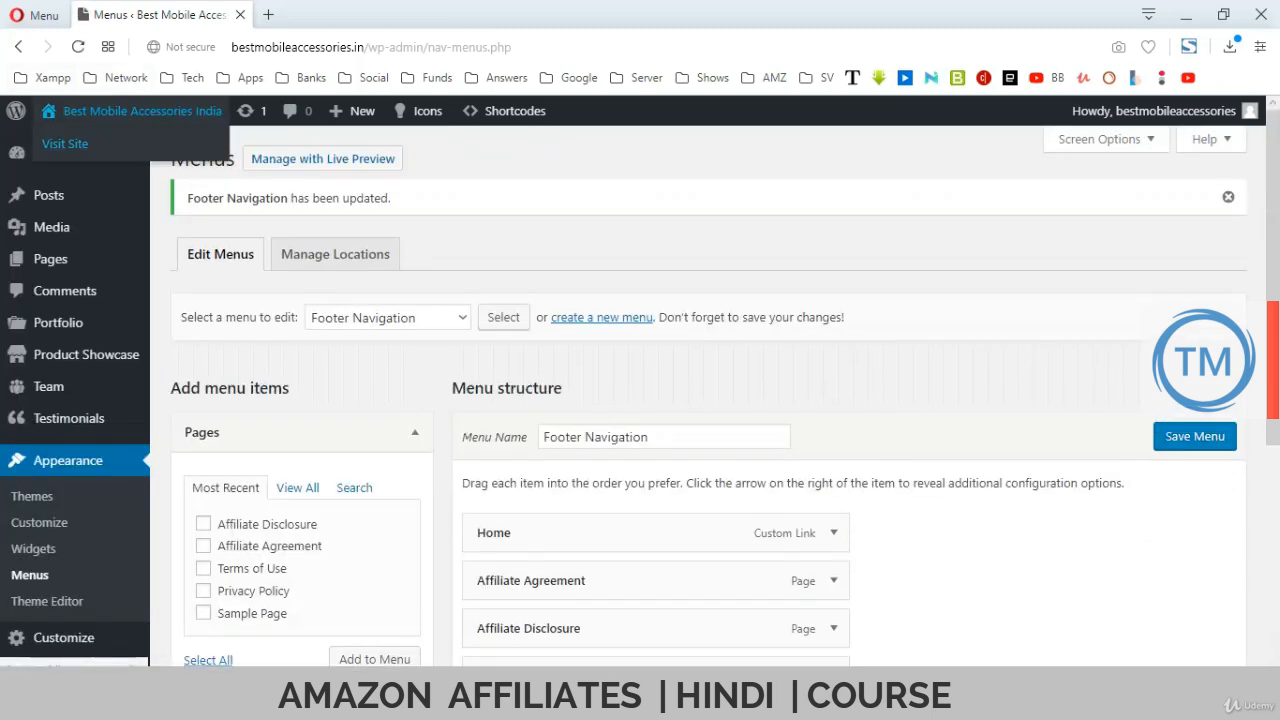
{"action": "right_click", "coordinate": [50, 143]}
{"action": "left_click", "coordinate": [130, 181]}
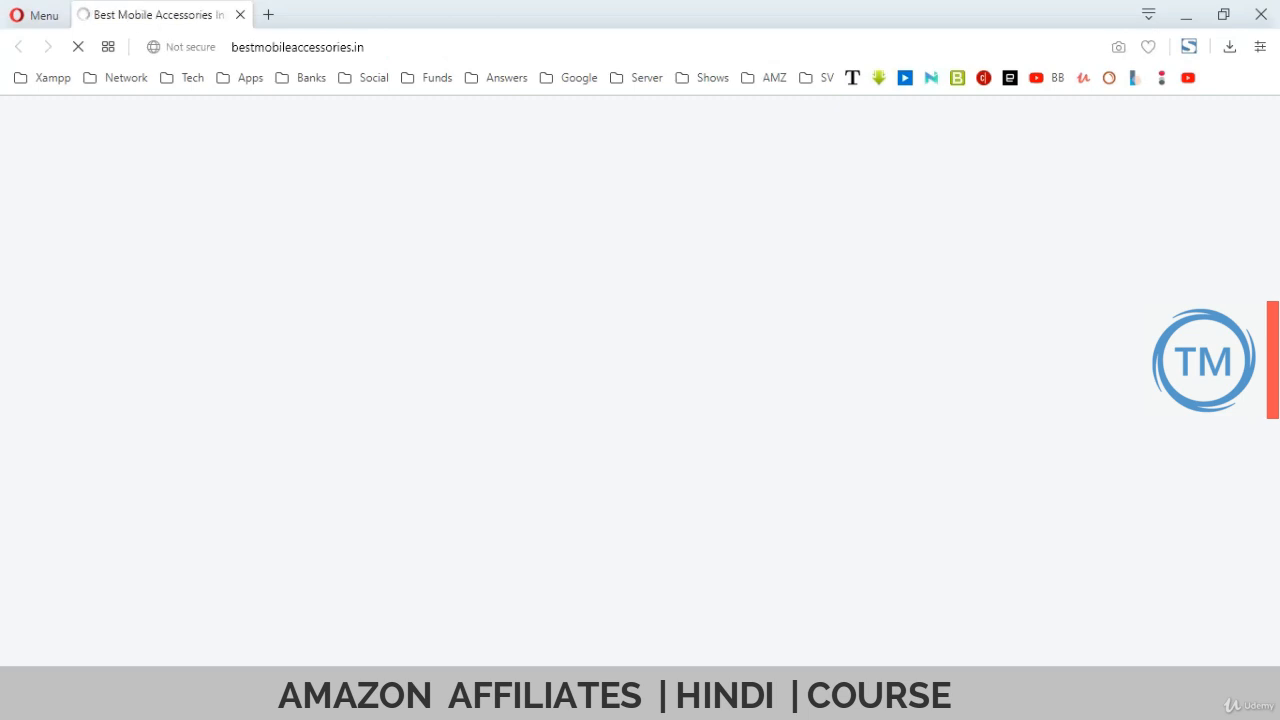
{"action": "scroll", "coordinate": [640, 400], "scroll_direction": "down", "scroll_amount": 8}
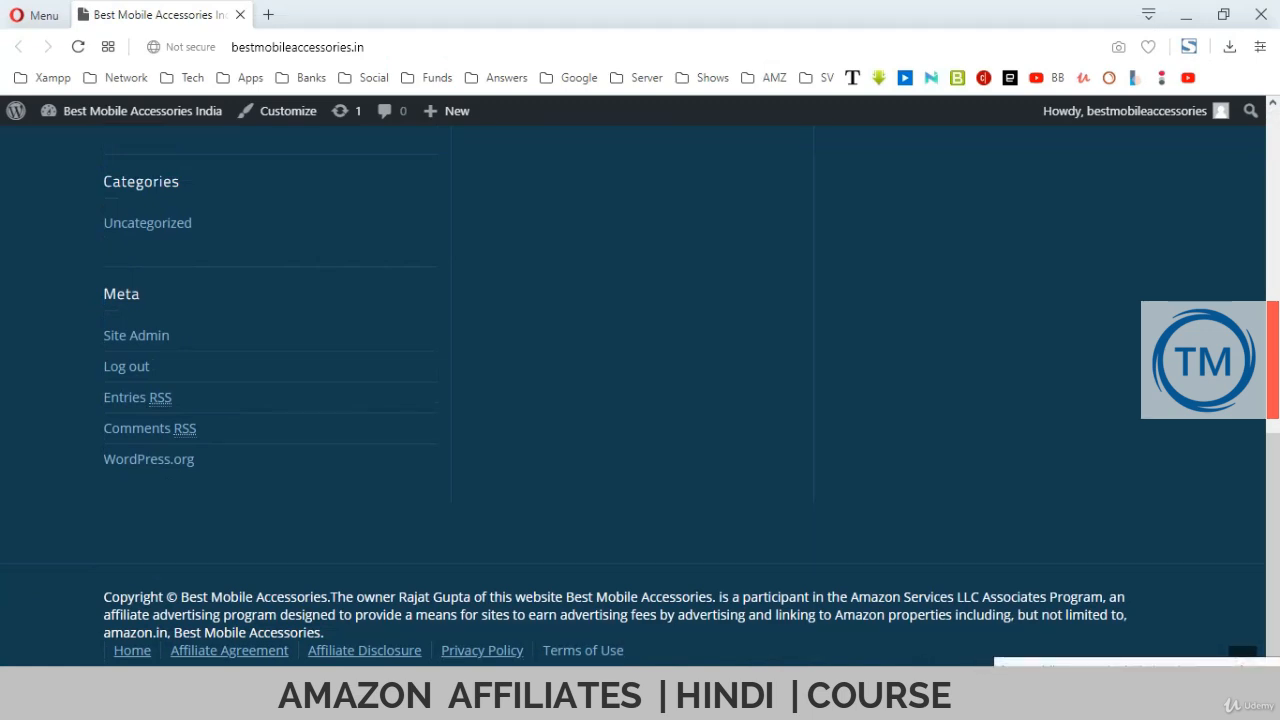
{"action": "scroll", "coordinate": [640, 400], "scroll_direction": "up", "scroll_amount": 10}
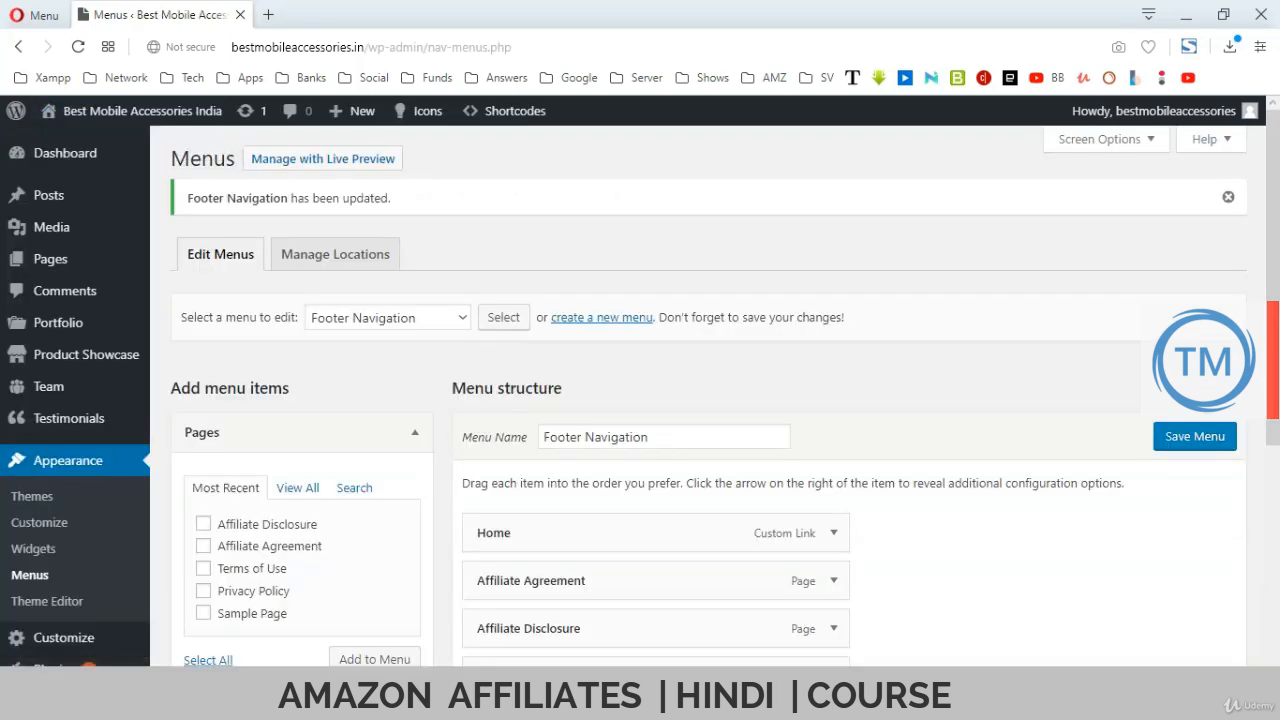
Load the Main Navigation menu for editing and look over its structure and settings.
{"action": "scroll", "coordinate": [640, 390], "scroll_direction": "down", "scroll_amount": 2}
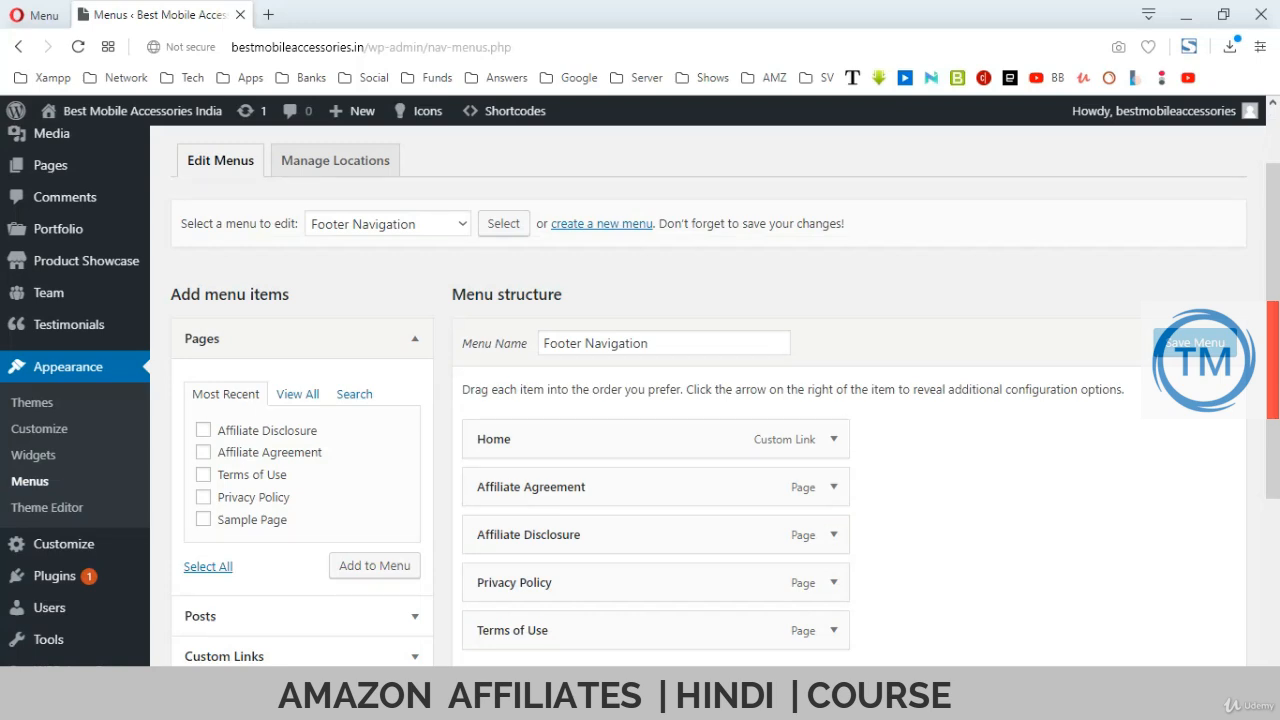
{"action": "left_click", "coordinate": [462, 224]}
{"action": "left_click", "coordinate": [362, 266]}
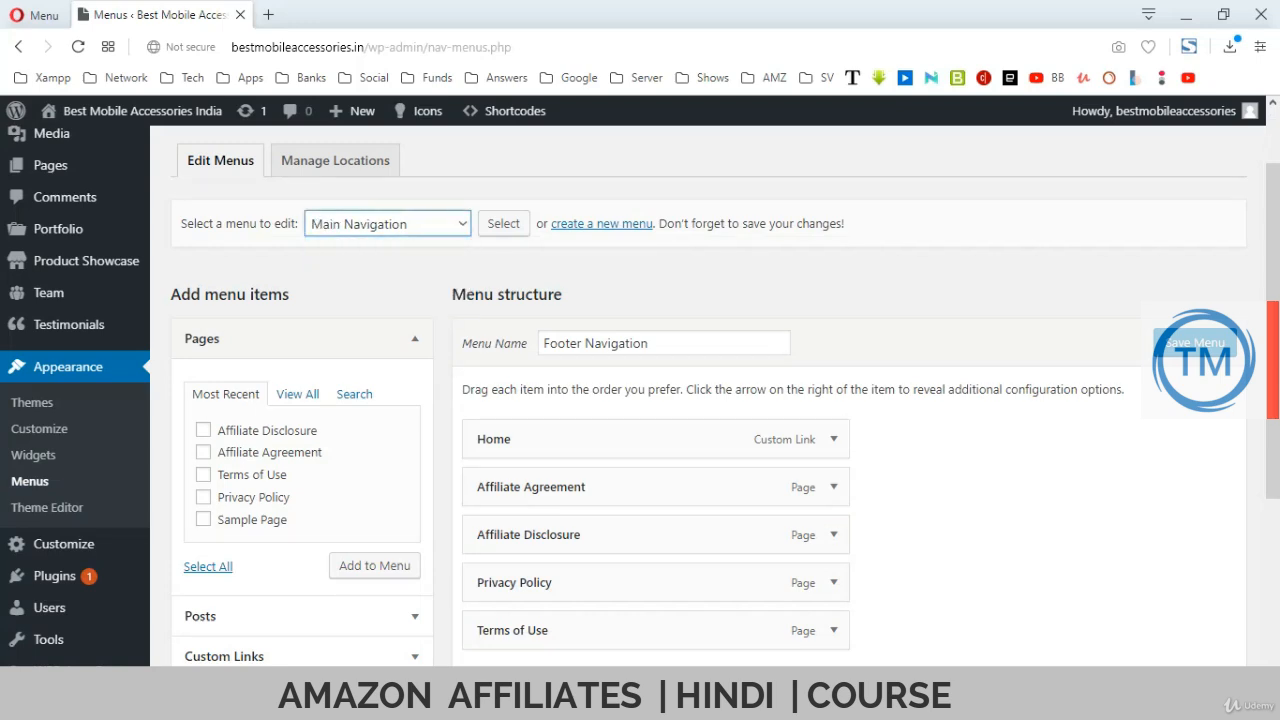
{"action": "left_click", "coordinate": [503, 224]}
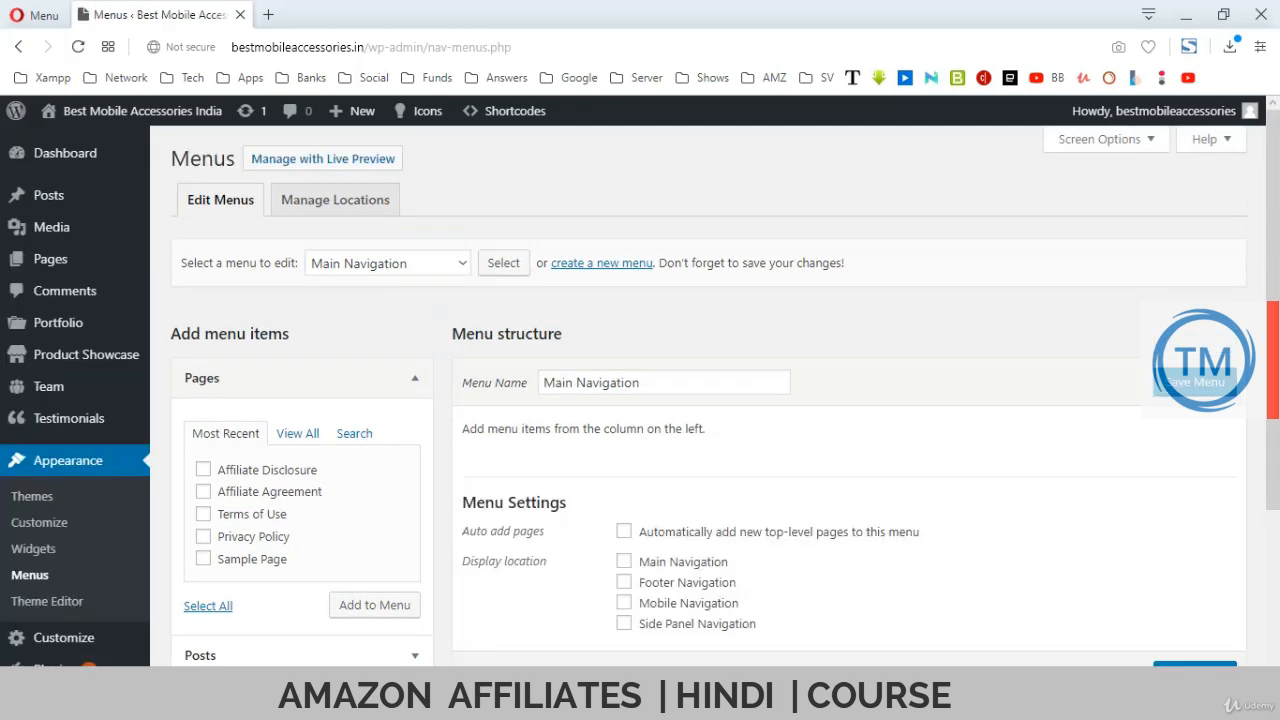
{"action": "scroll", "coordinate": [640, 396], "scroll_direction": "down", "scroll_amount": 3}
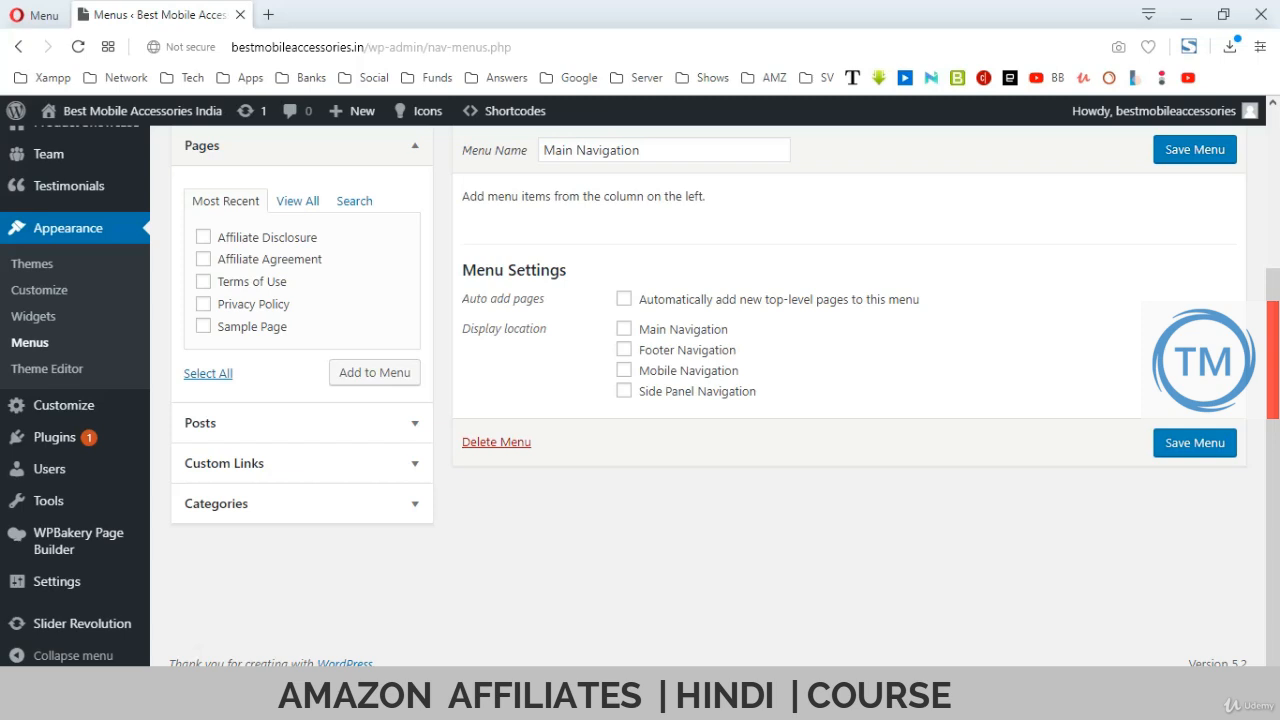
Open the management page for post categories.
{"action": "scroll", "coordinate": [640, 396], "scroll_direction": "up", "scroll_amount": 2}
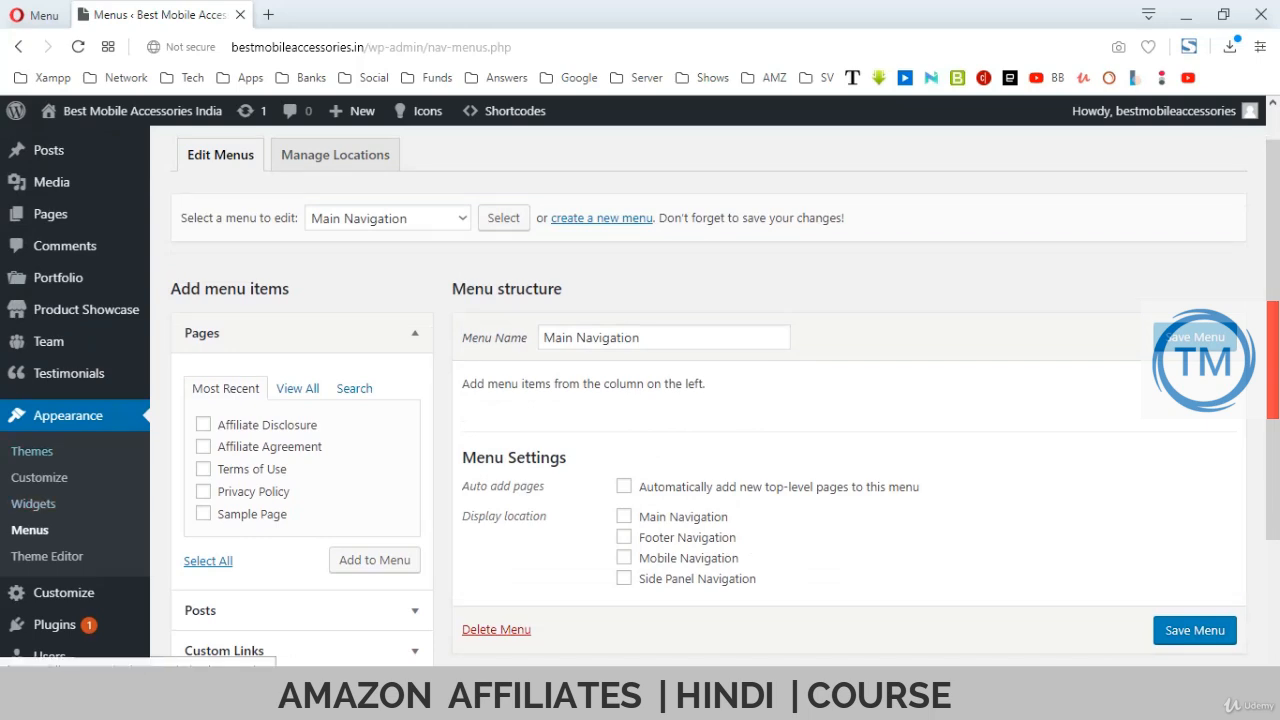
{"action": "scroll", "coordinate": [75, 350], "scroll_direction": "up", "scroll_amount": 1}
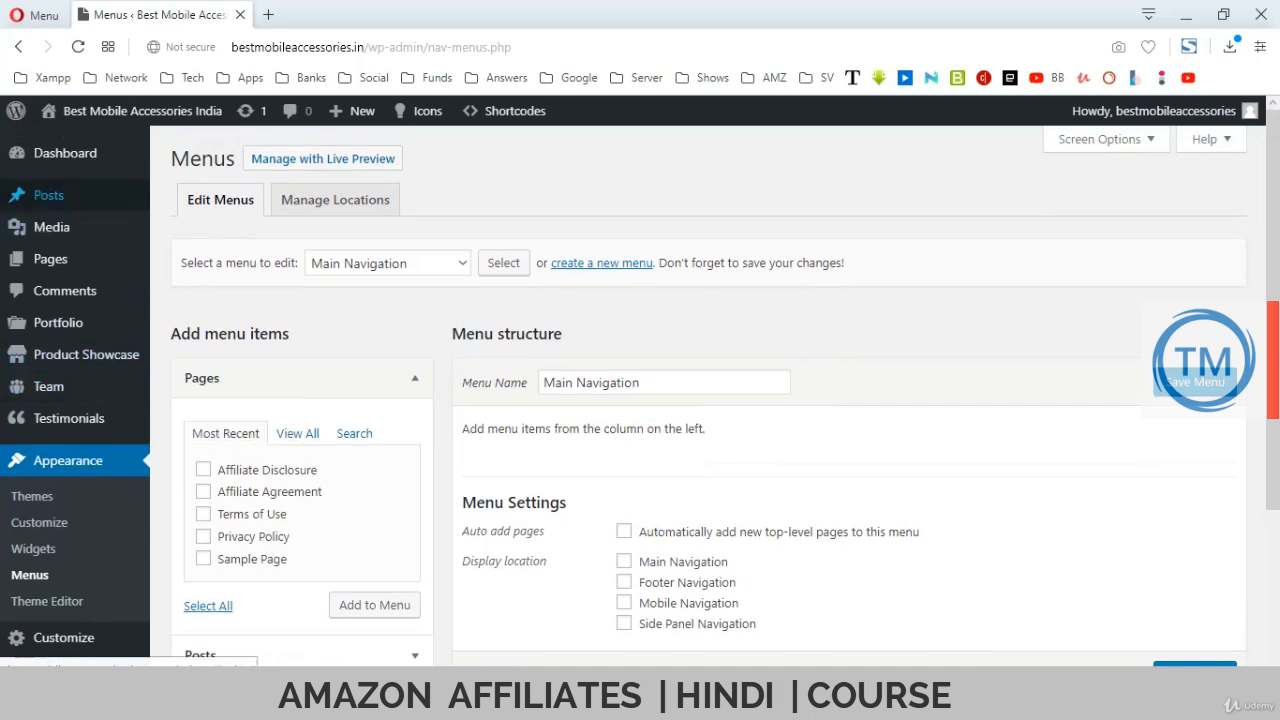
{"action": "mouse_move", "coordinate": [48, 195]}
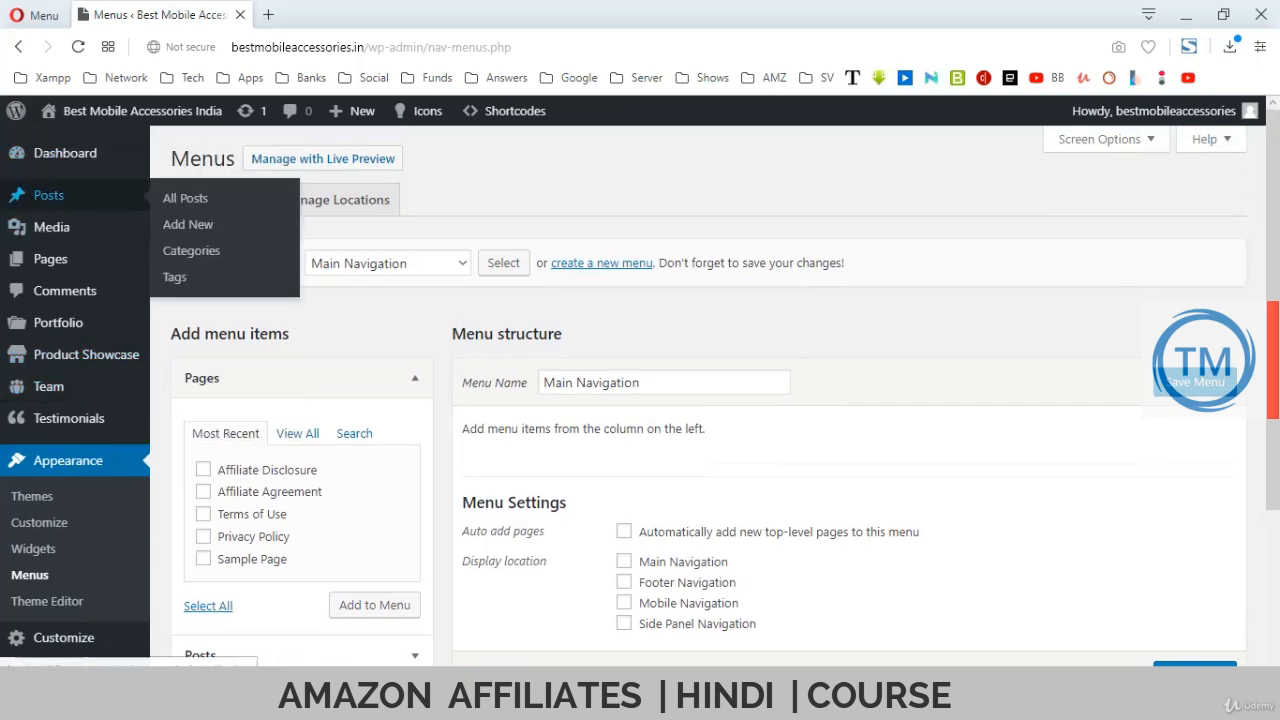
{"action": "left_click", "coordinate": [191, 250]}
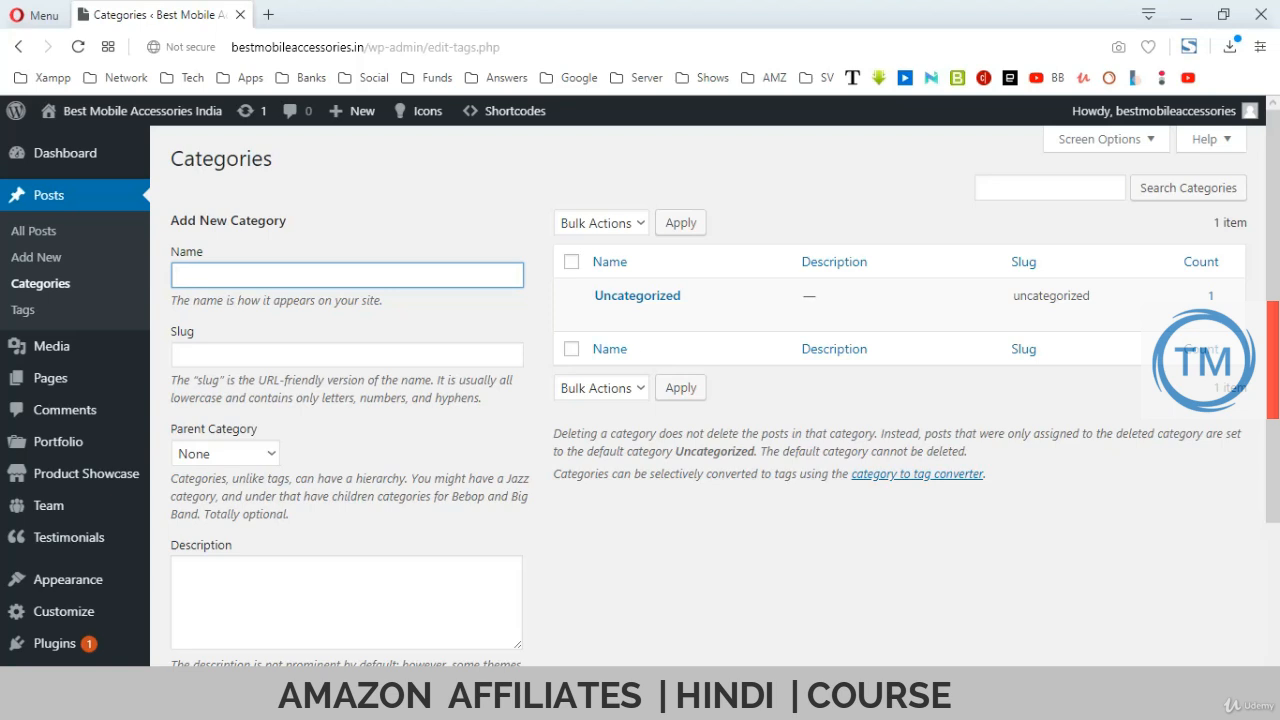
Switch to Document3 in Microsoft Word and review the planned menu entries down to Best Headphones.
{"action": "key", "text": "alt+Tab"}
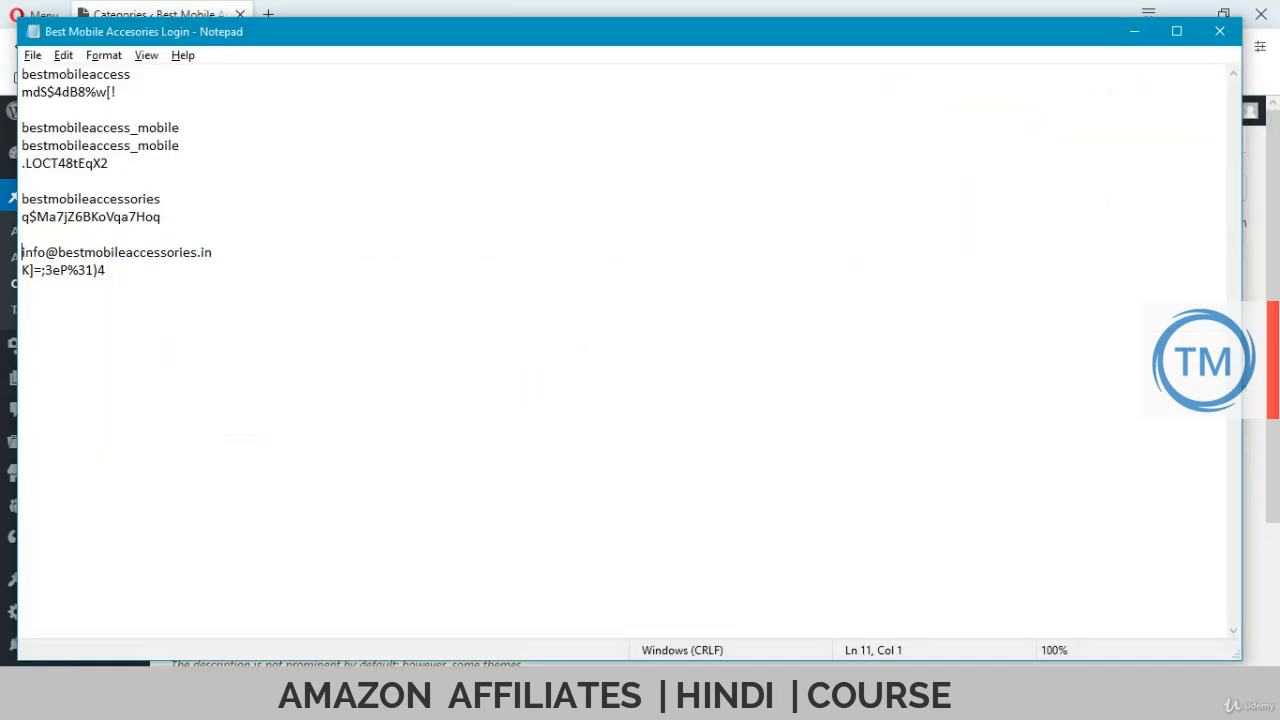
{"action": "left_click", "coordinate": [852, 702]}
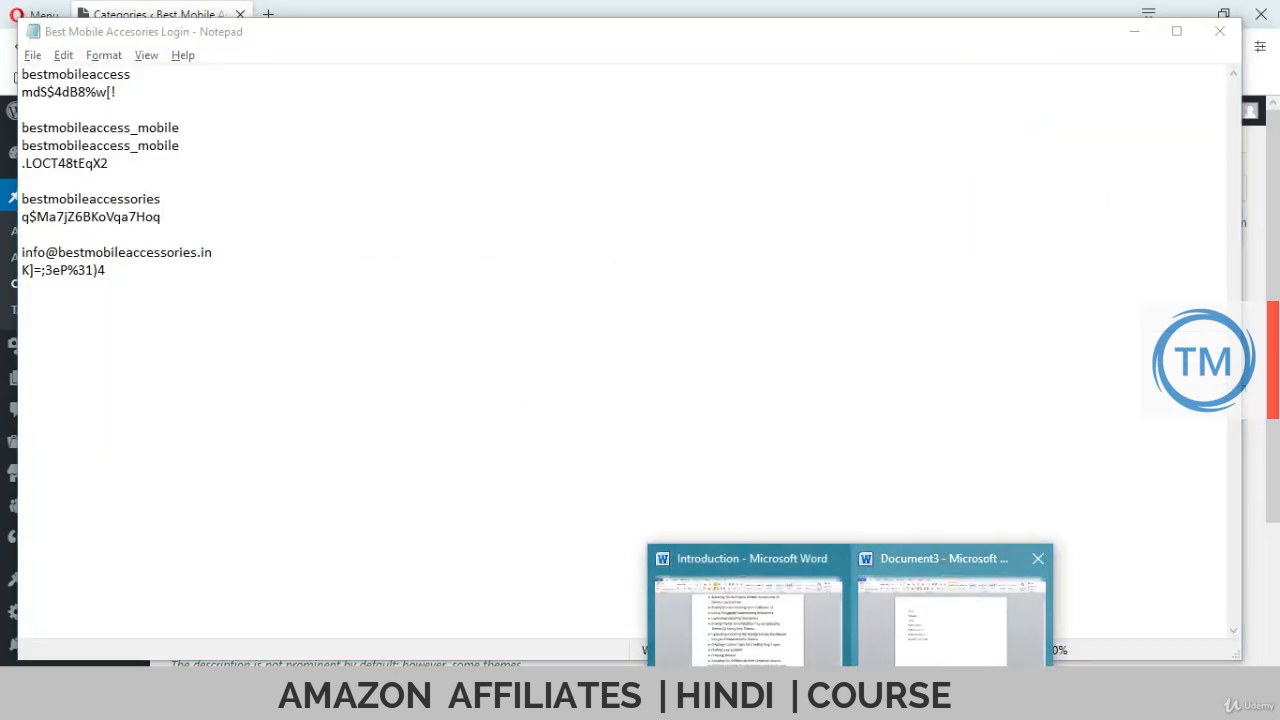
{"action": "left_click", "coordinate": [953, 620]}
{"action": "left_click", "coordinate": [377, 312]}
{"action": "left_click", "coordinate": [376, 280]}
{"action": "left_click", "coordinate": [377, 248]}
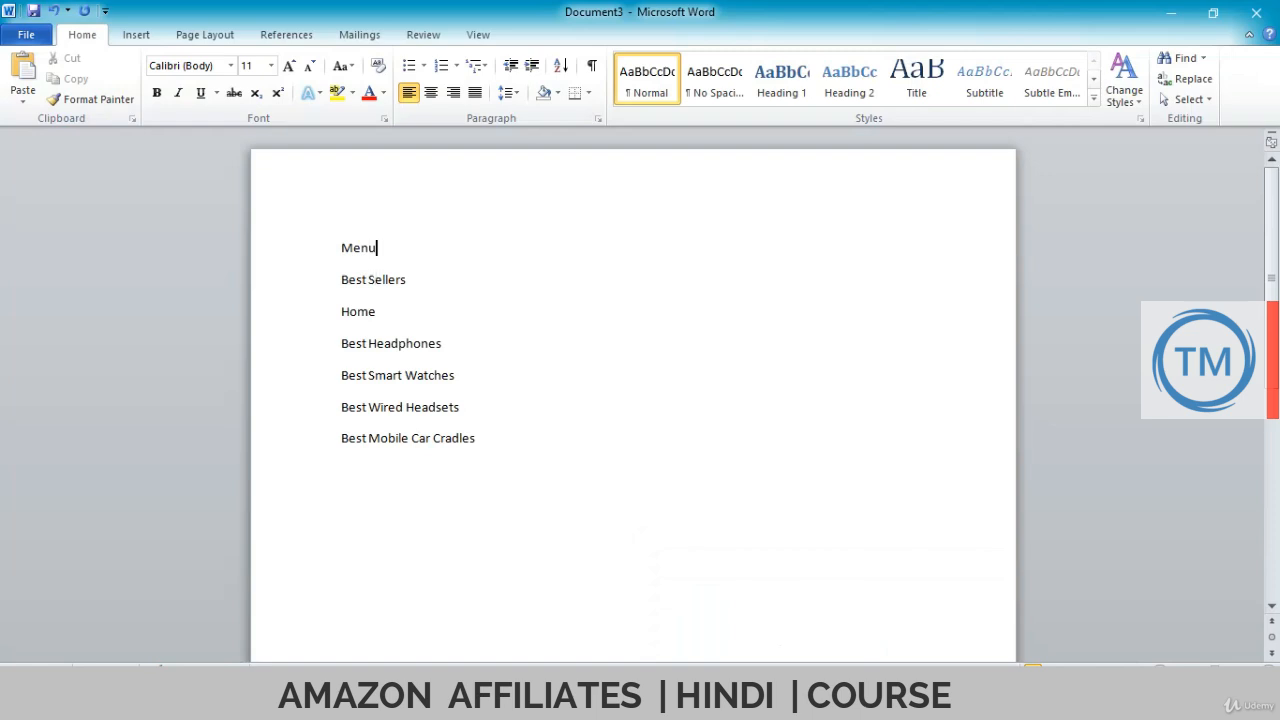
{"action": "left_click", "coordinate": [377, 312]}
{"action": "left_click", "coordinate": [376, 343]}
{"action": "triple_click", "coordinate": [376, 343]}
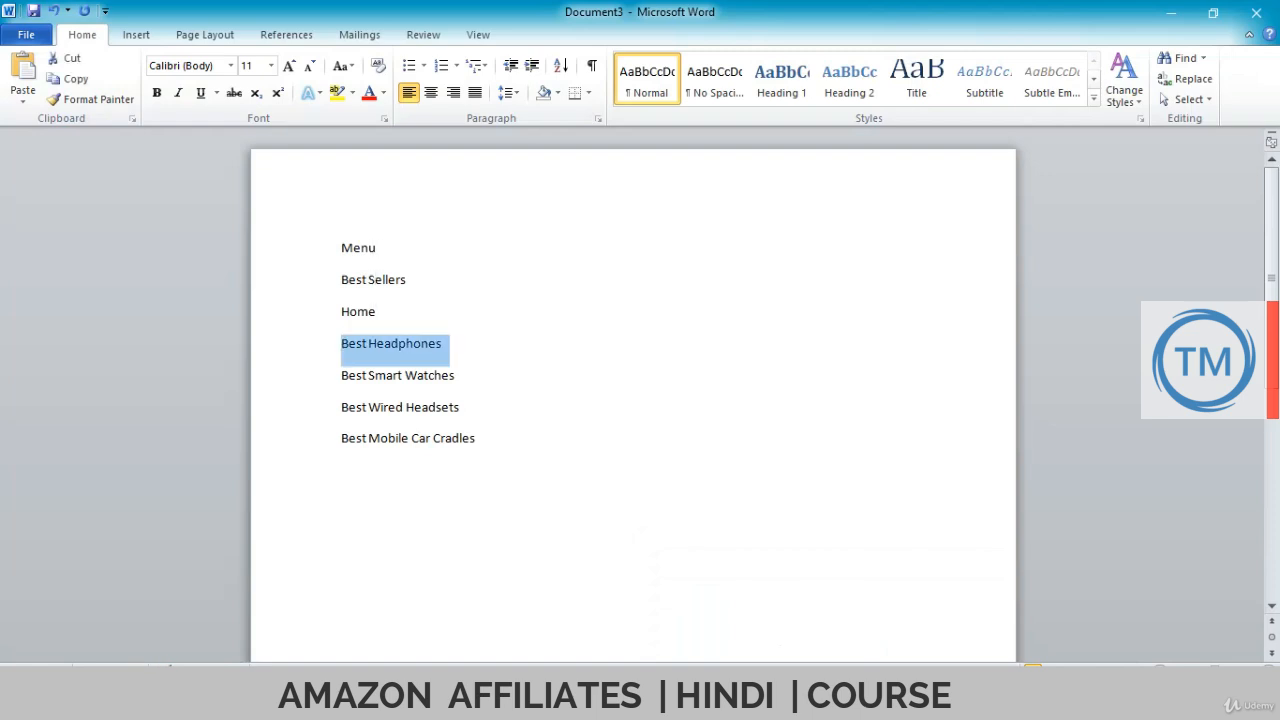
{"action": "key", "text": "alt+Tab"}
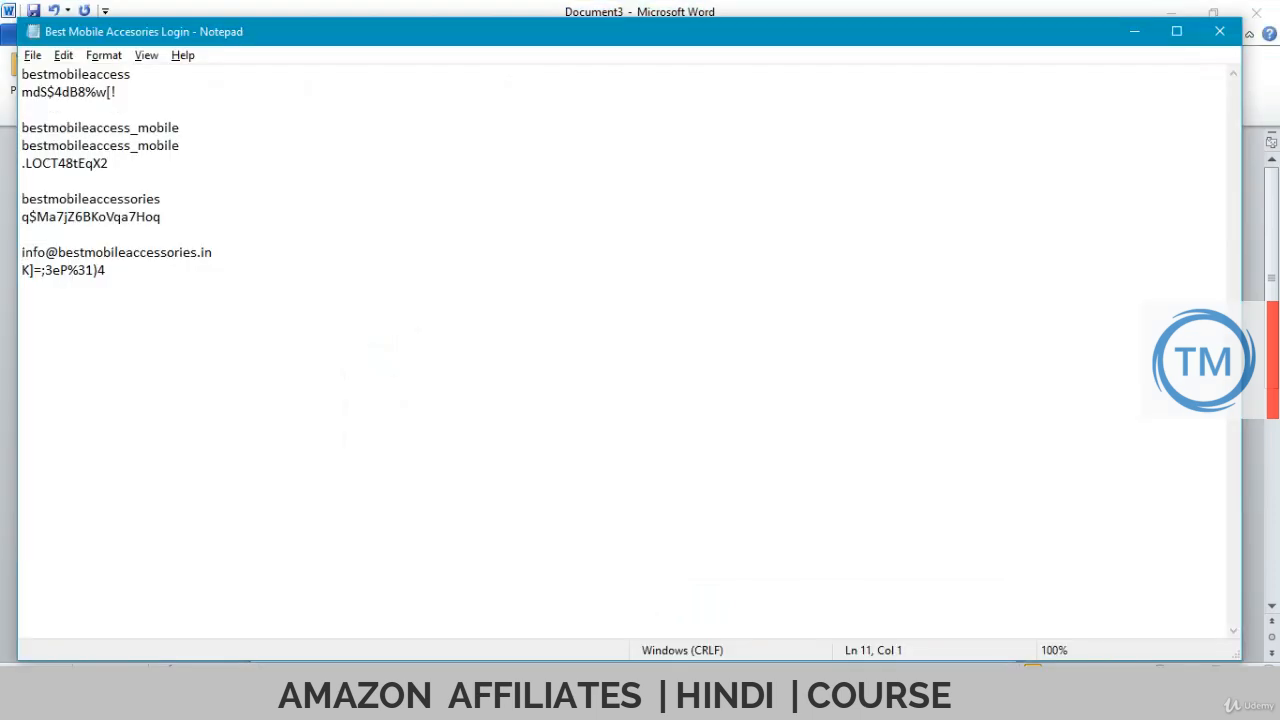
{"action": "key", "text": "alt+Tab"}
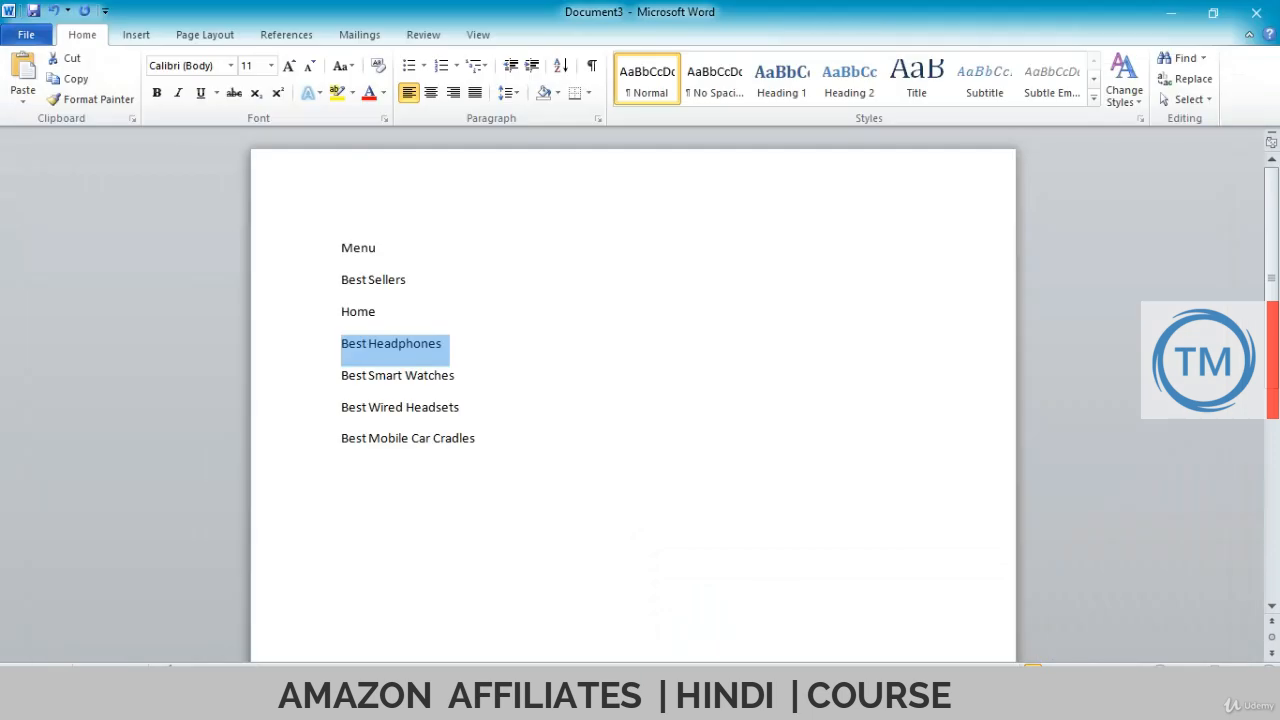
{"action": "key", "text": "alt+Tab"}
{"action": "key", "text": "alt+Tab"}
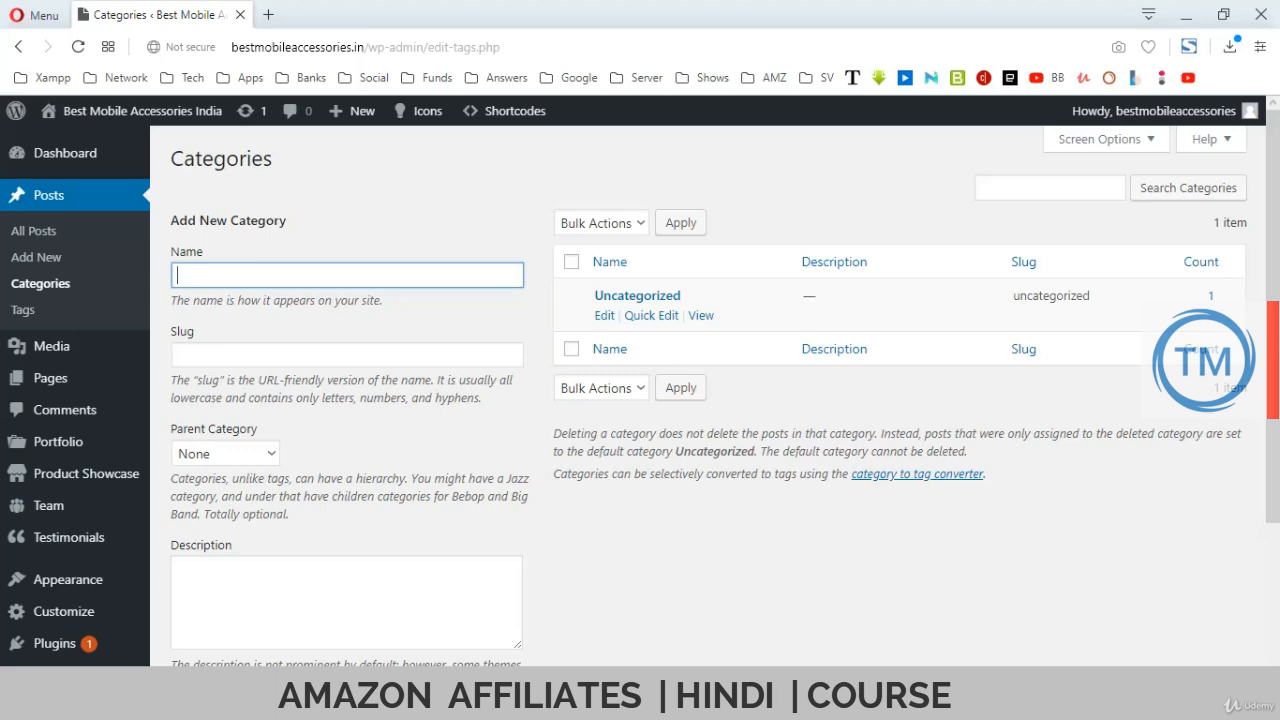
{"action": "key", "text": "alt+Tab"}
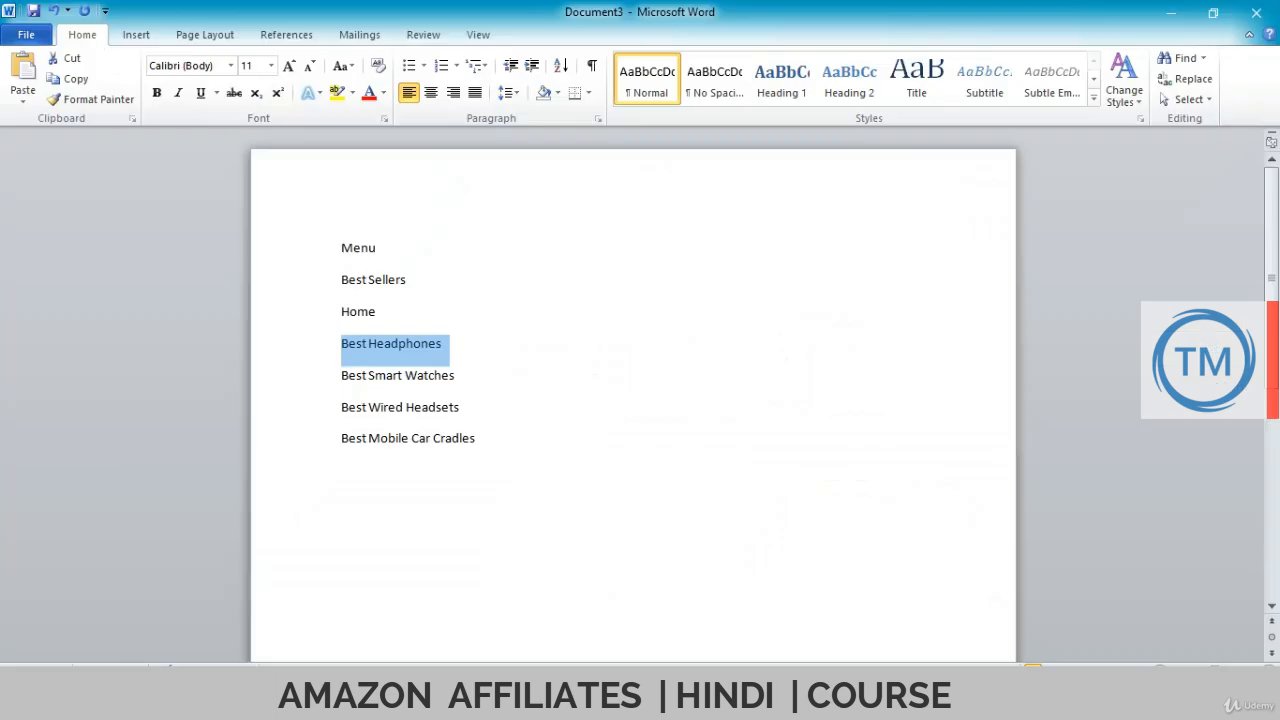
{"action": "left_click", "coordinate": [397, 343]}
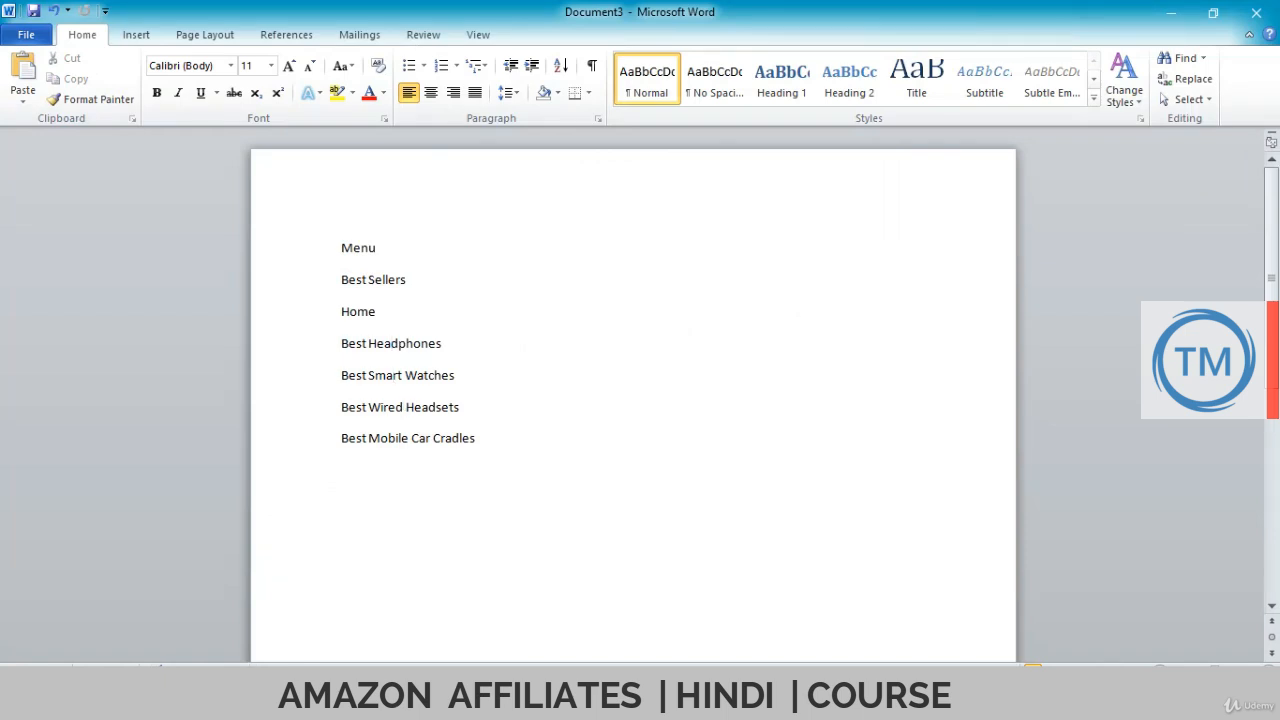
{"action": "left_click_drag", "start_coordinate": [417, 439], "coordinate": [472, 440]}
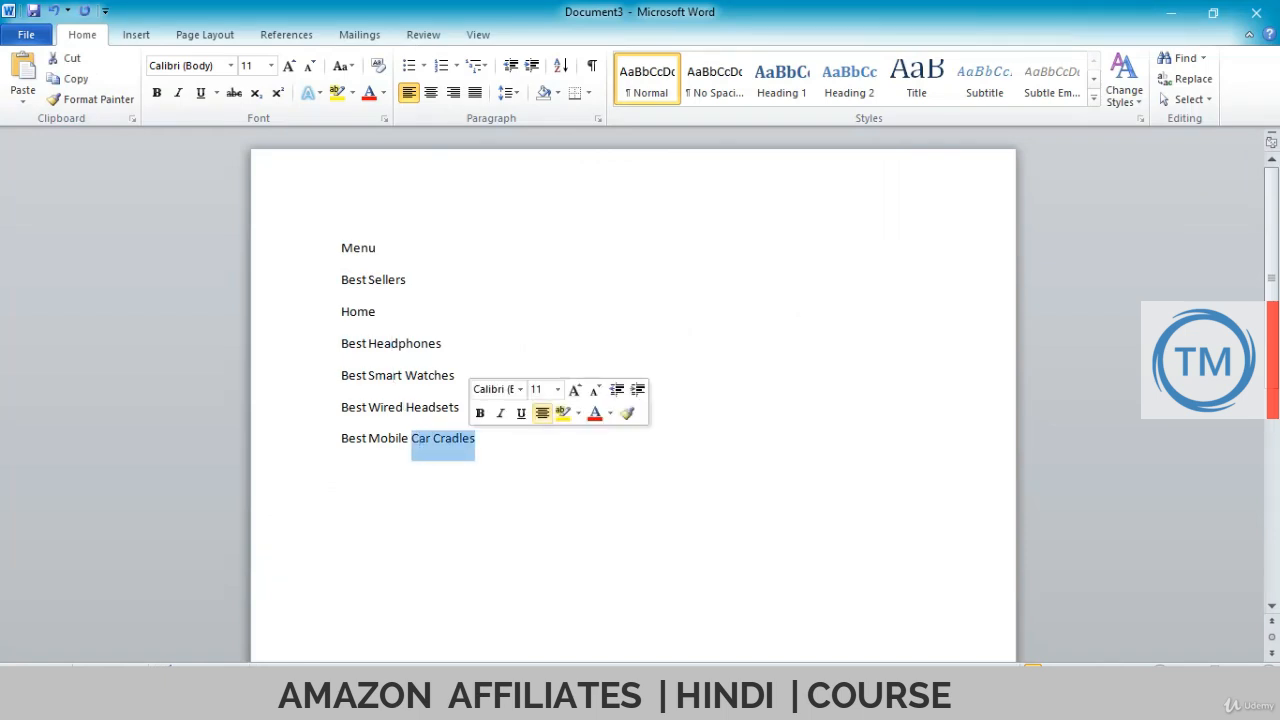
{"action": "left_click", "coordinate": [542, 413]}
{"action": "key", "text": "ctrl+l"}
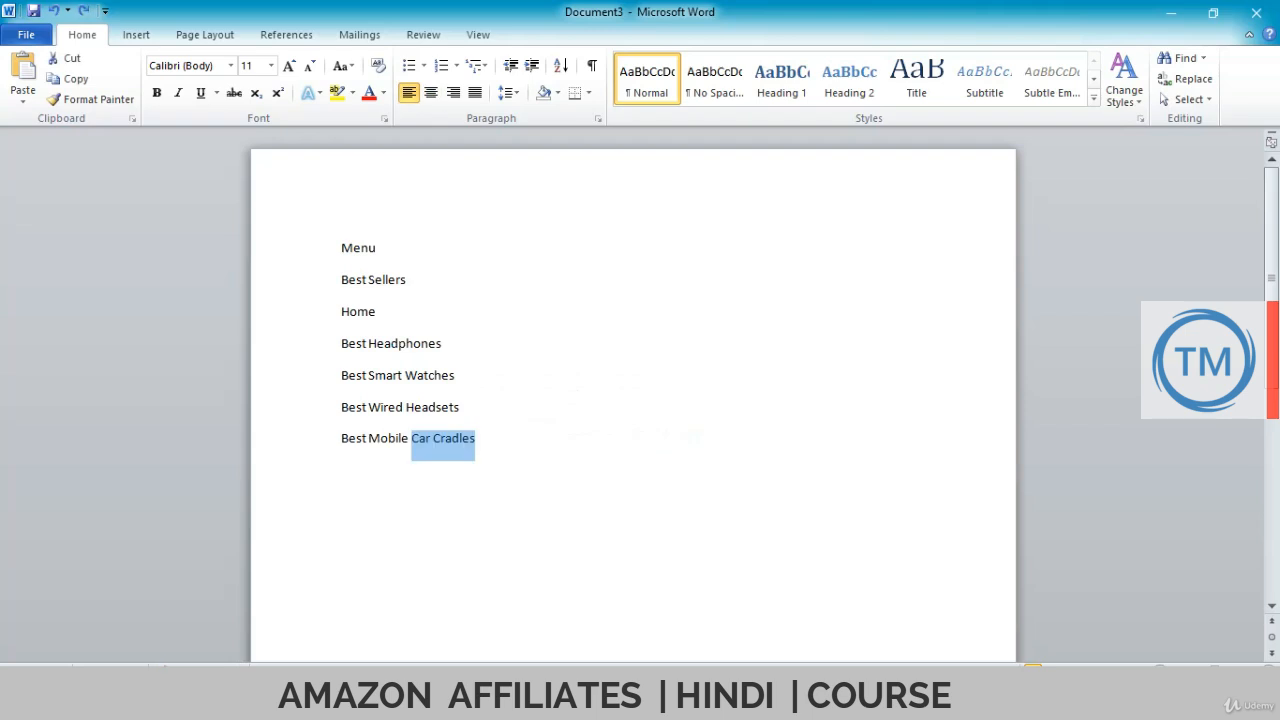
Copy Best Headphones from the planned list in Word and add it as a new post category in WordPress.
{"action": "left_click", "coordinate": [443, 344]}
{"action": "left_click_drag", "start_coordinate": [443, 344], "coordinate": [341, 344]}
{"action": "key", "text": "ctrl+c"}
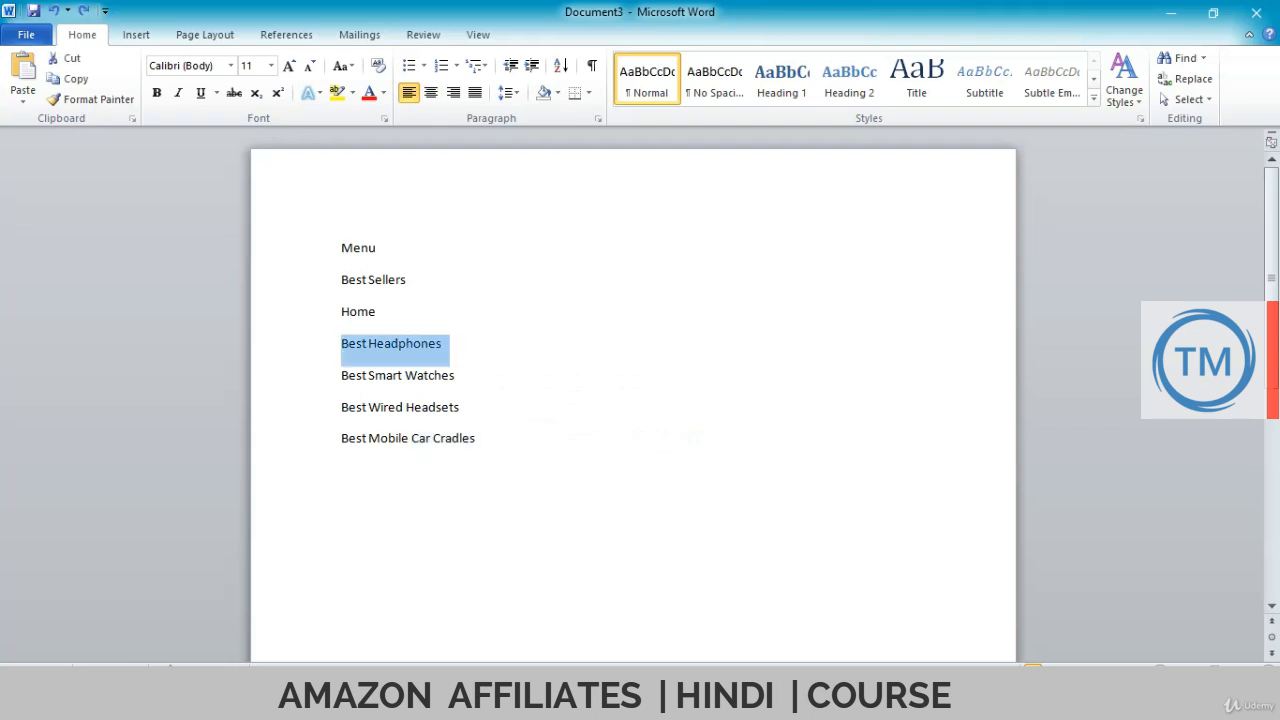
{"action": "key", "text": "alt+Tab"}
{"action": "key", "text": "ctrl+v"}
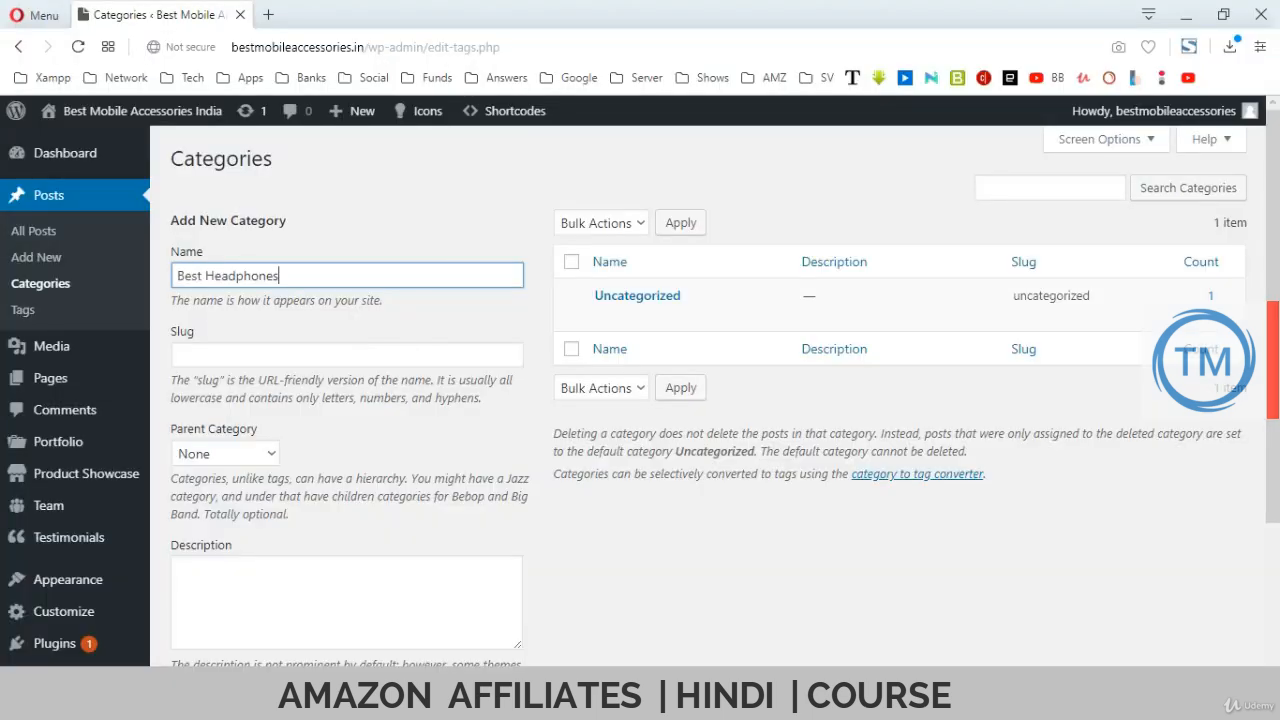
{"action": "key", "text": "Return"}
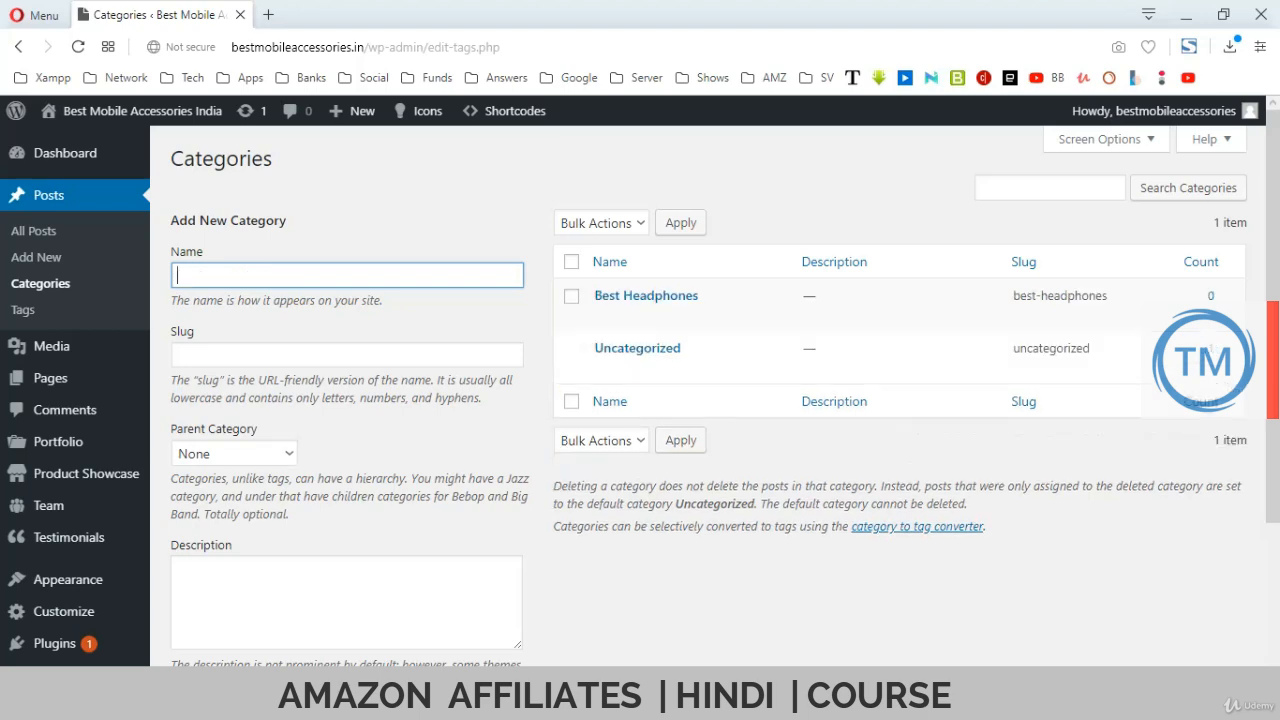
Copy Best Smart Watches from the Word list and add it as a new post category in WordPress.
{"action": "key", "text": "alt+Tab"}
{"action": "key", "text": "Down"}
{"action": "key", "text": "shift+End"}
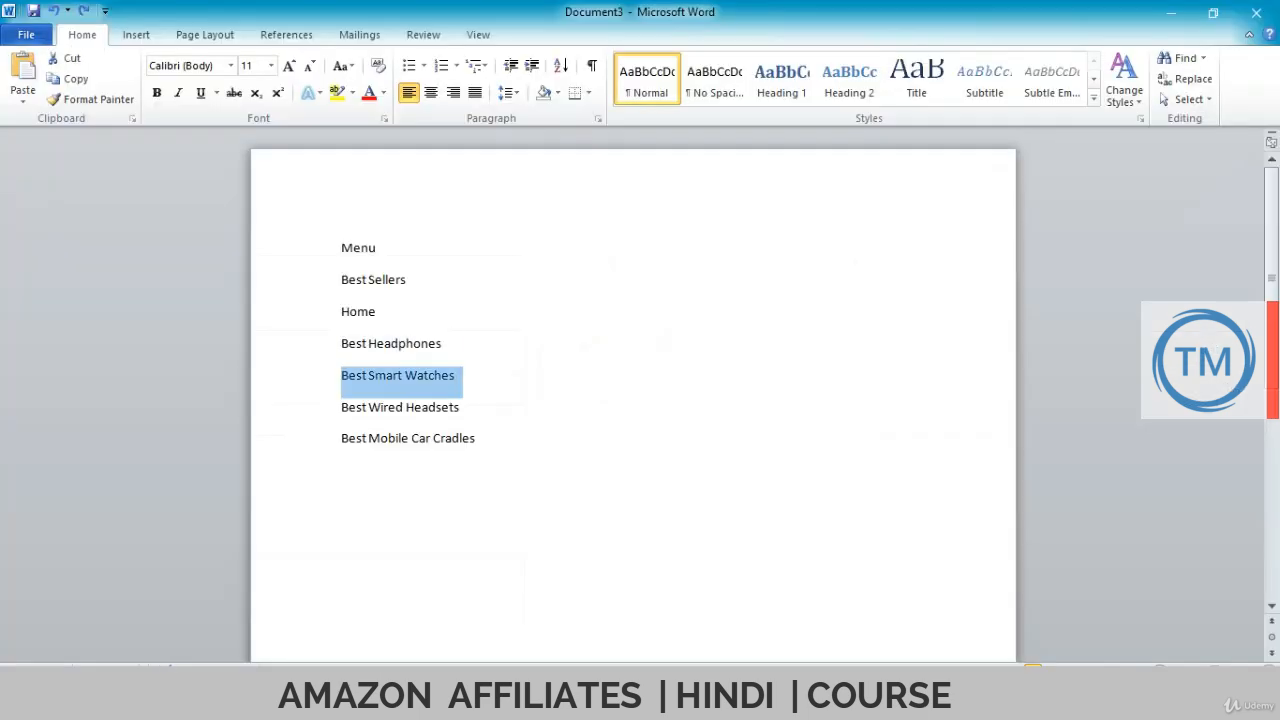
{"action": "key", "text": "ctrl+c"}
{"action": "key", "text": "alt+Tab"}
{"action": "key", "text": "ctrl+v"}
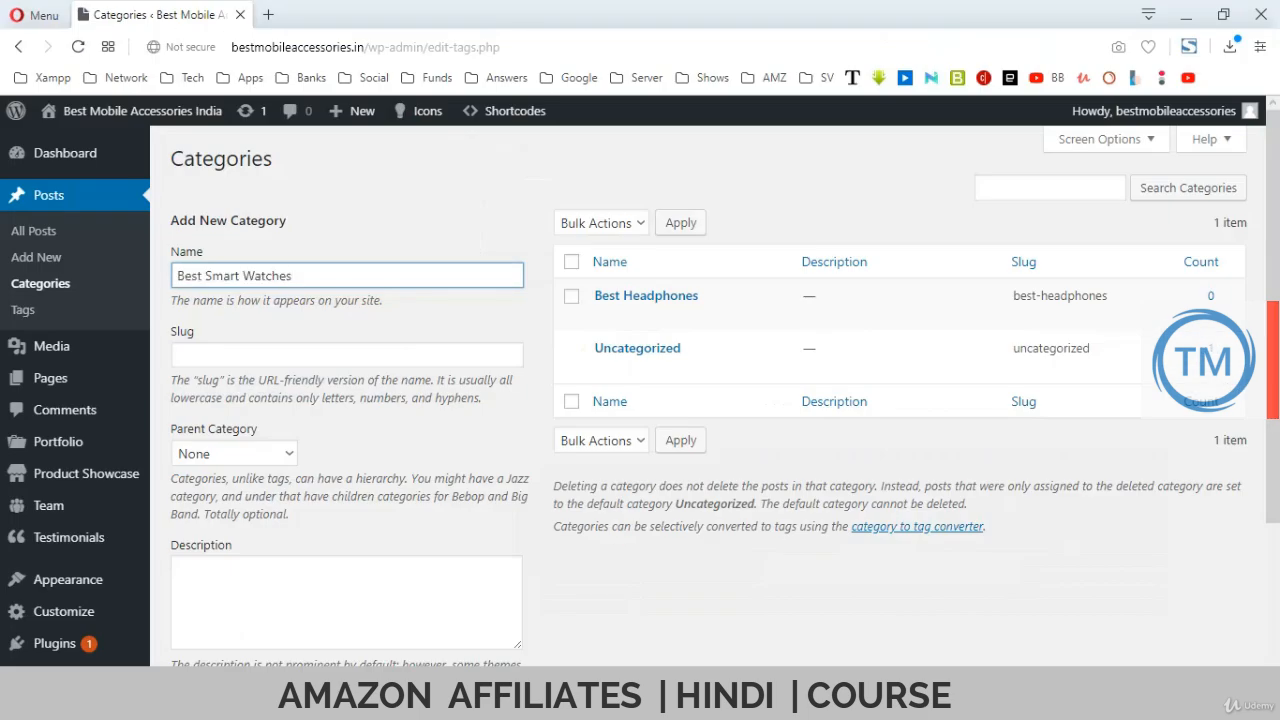
{"action": "key", "text": "Return"}
Copy Best Wired Headsets from the Word list and add it as a new post category in WordPress.
{"action": "key", "text": "alt+Tab"}
{"action": "key", "text": "Down"}
{"action": "key", "text": "shift+Home"}
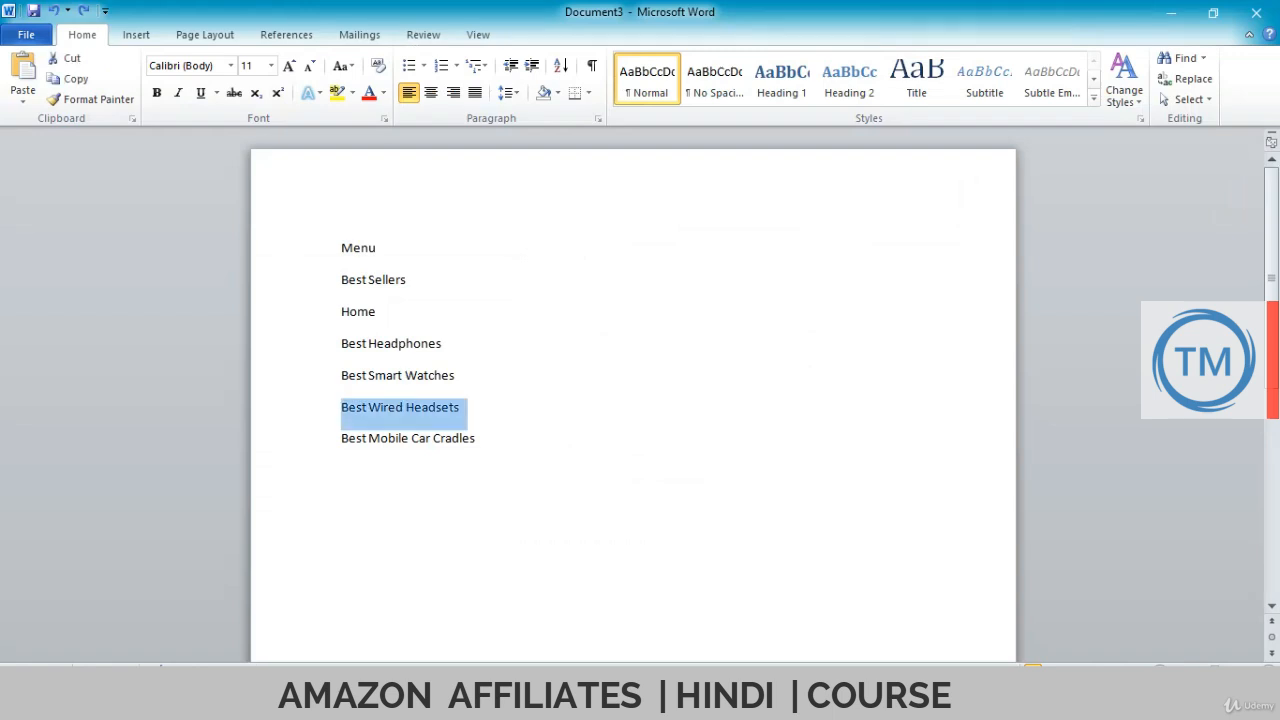
{"action": "key", "text": "ctrl+c"}
{"action": "key", "text": "alt+Tab"}
{"action": "key", "text": "ctrl+v"}
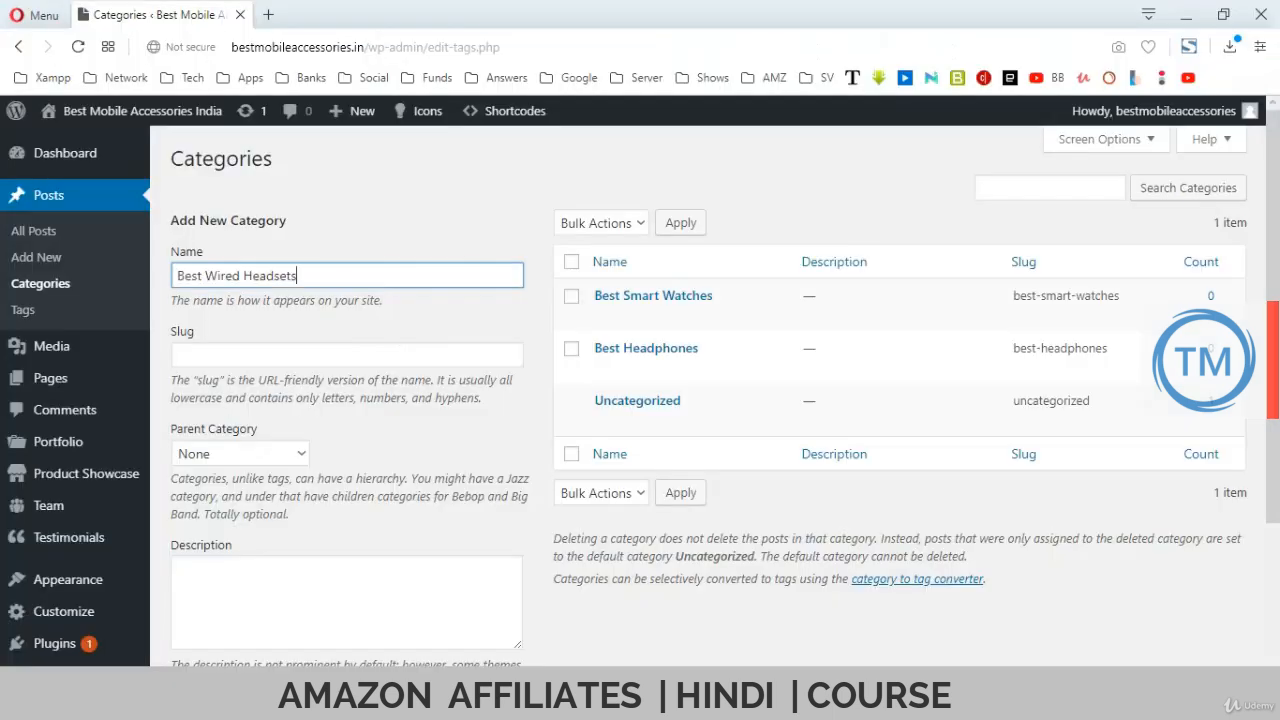
{"action": "key", "text": "Return"}
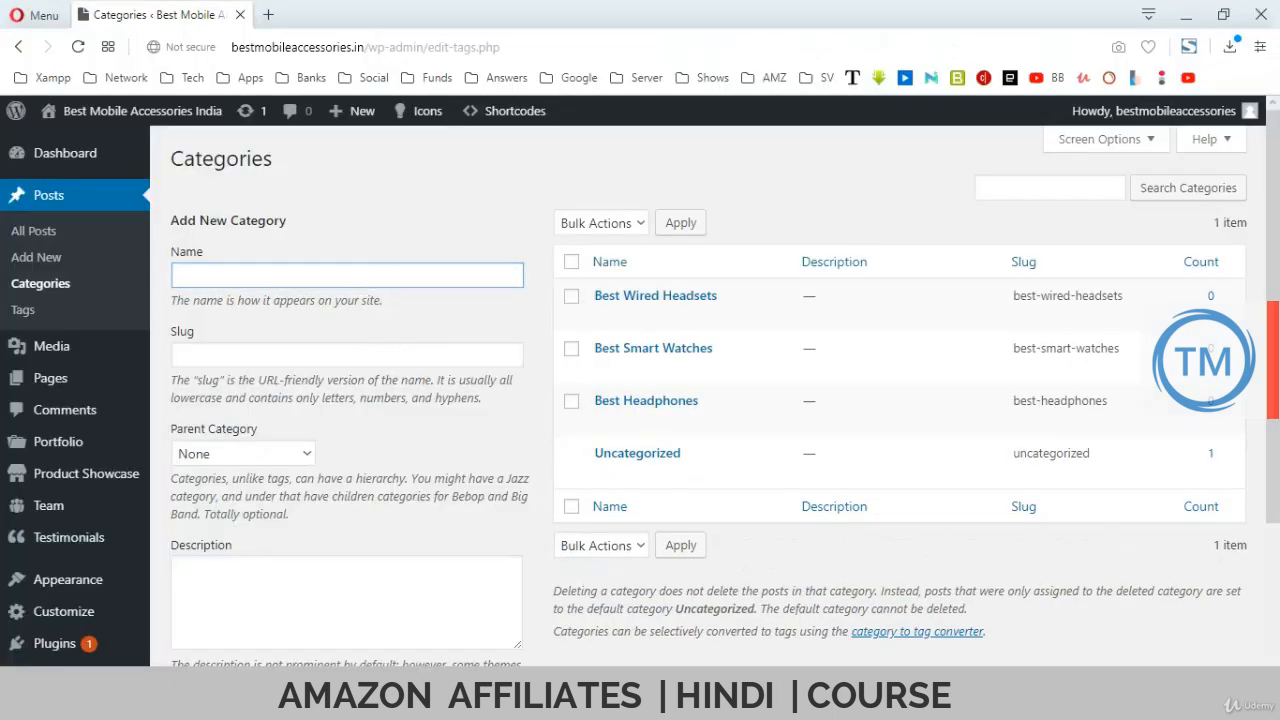
Copy Best Mobile Car Cradles from the Word list and add it as a new post category in WordPress.
{"action": "key", "text": "alt+Tab"}
{"action": "key", "text": "Down"}
{"action": "key", "text": "shift+Down"}
{"action": "key", "text": "ctrl+c"}
{"action": "key", "text": "alt+Tab"}
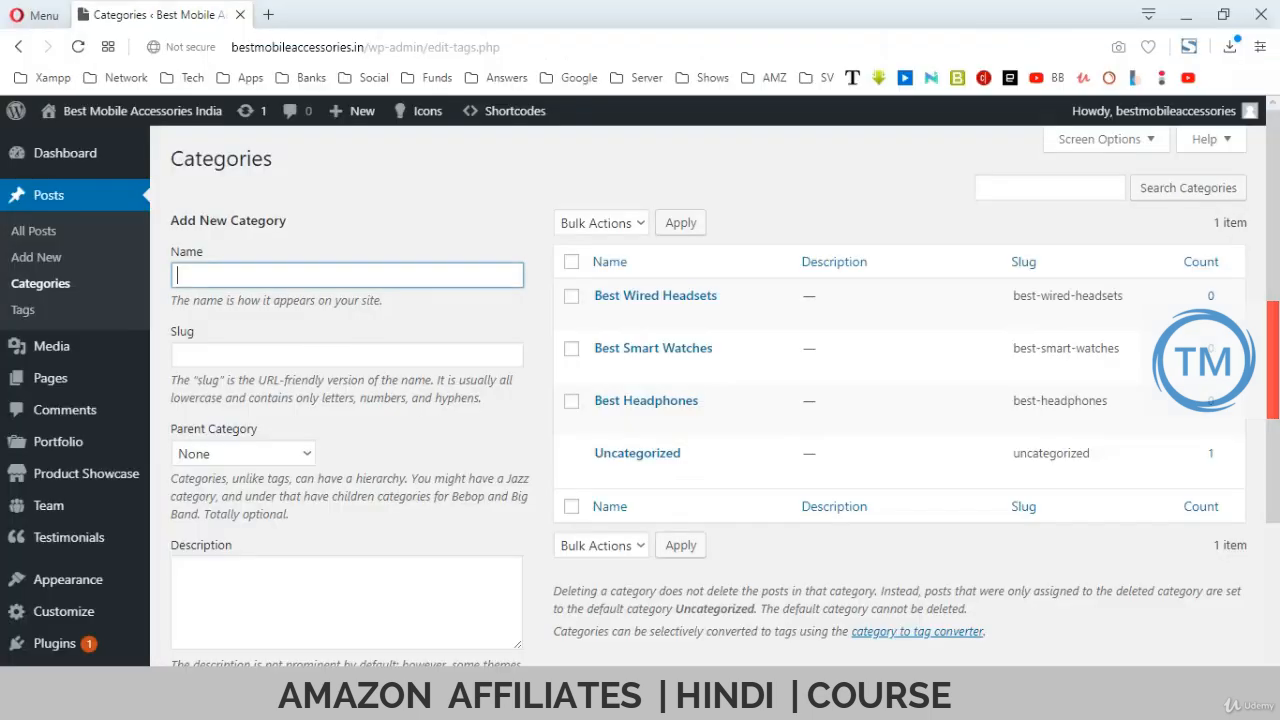
{"action": "key", "text": "ctrl+v"}
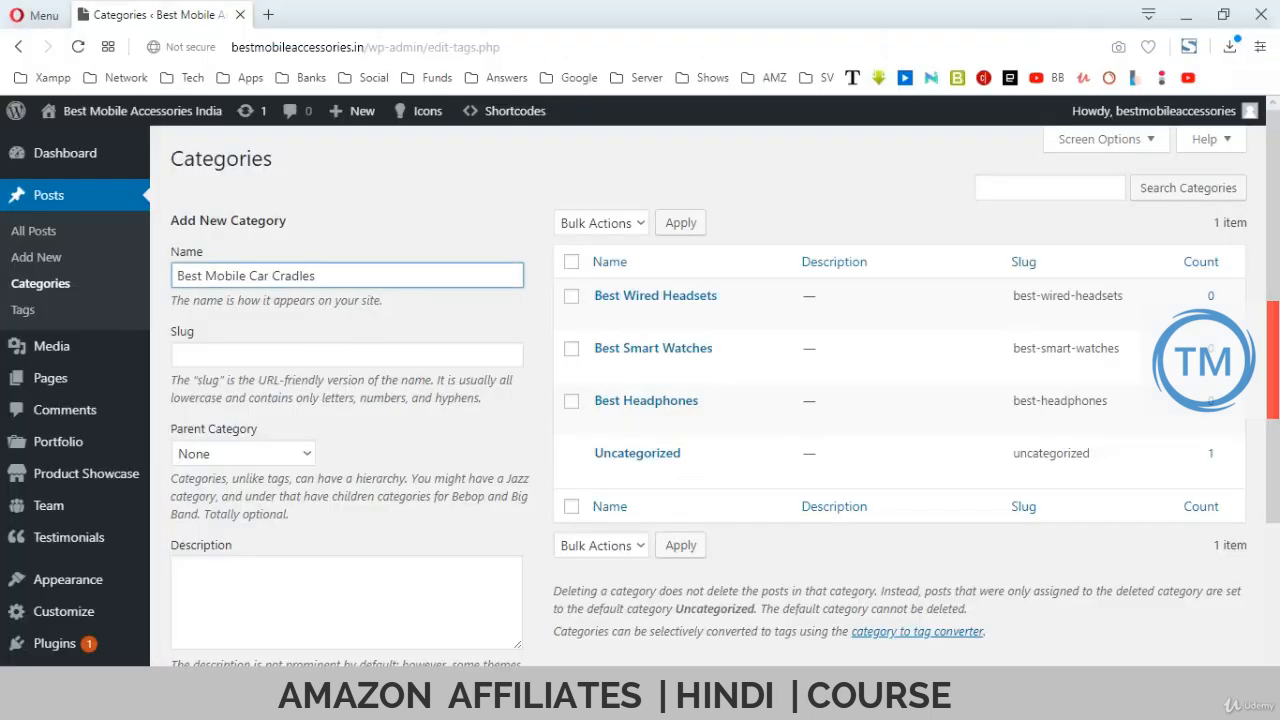
{"action": "key", "text": "Return"}
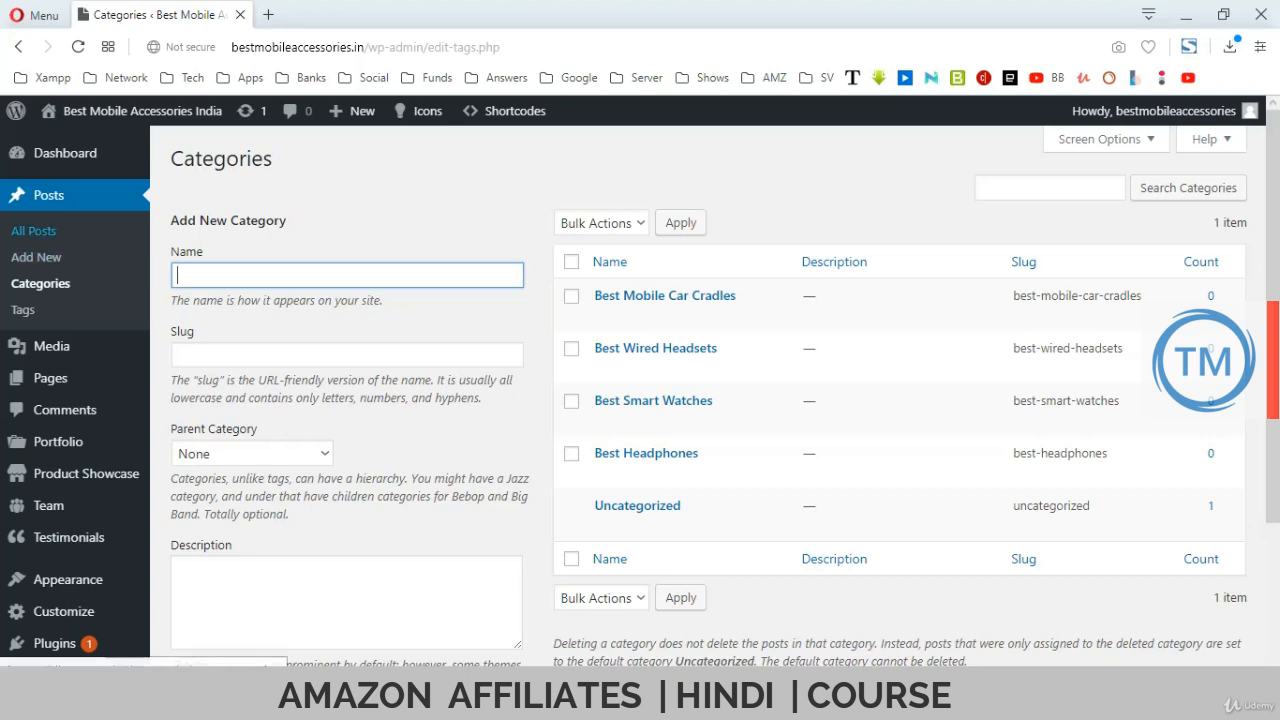
Open the Main Navigation menu for editing and expand the post categories offered as menu items.
{"action": "mouse_move", "coordinate": [68, 579]}
{"action": "left_click", "coordinate": [181, 601]}
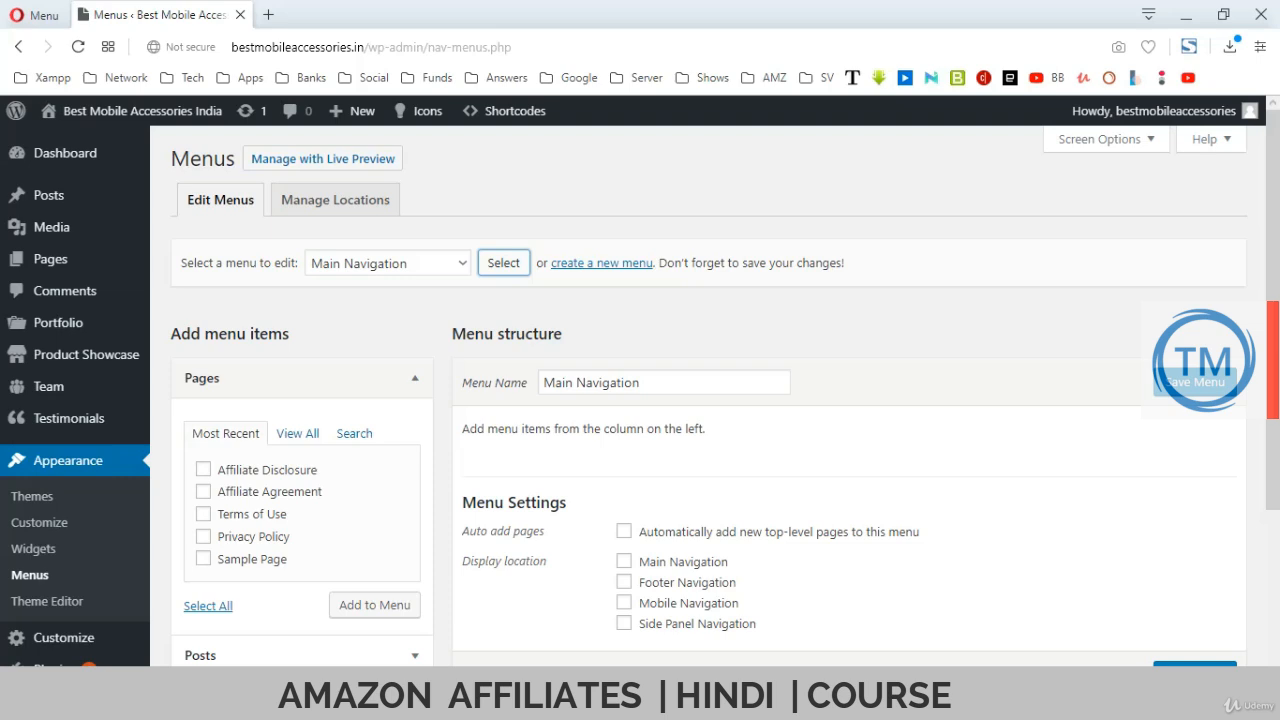
{"action": "scroll", "coordinate": [700, 400], "scroll_direction": "down", "scroll_amount": 3}
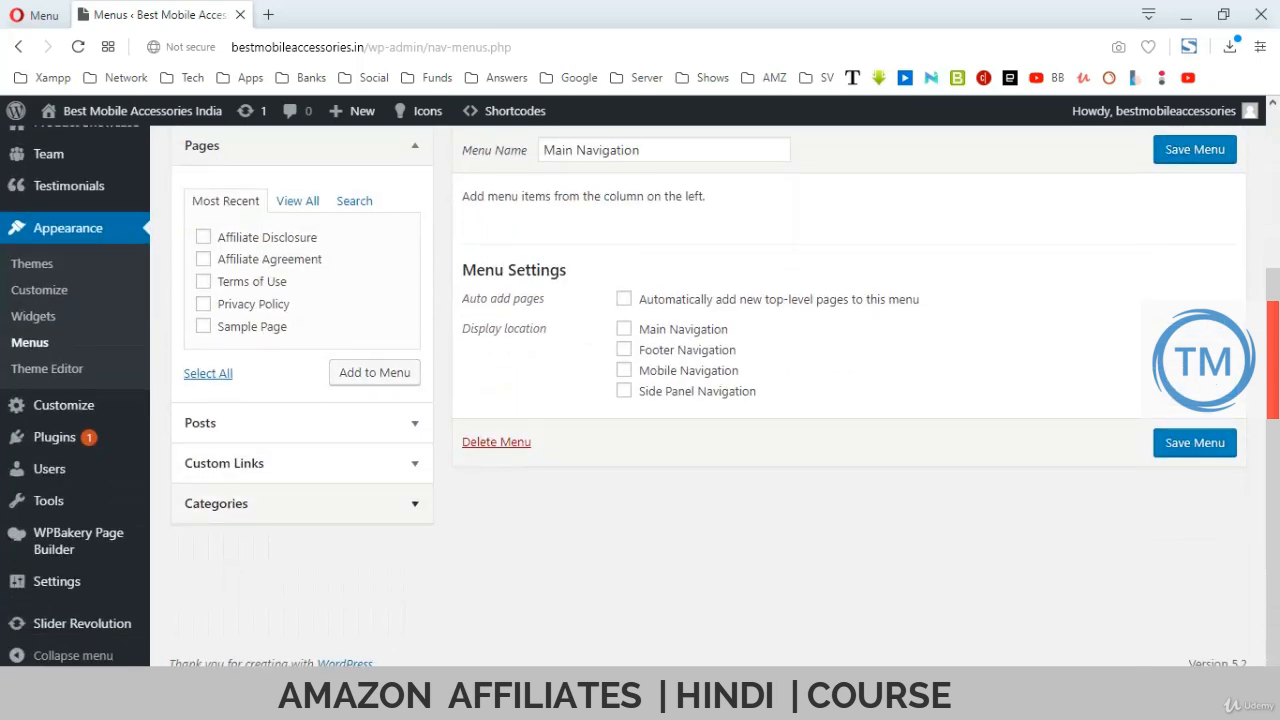
{"action": "left_click", "coordinate": [330, 504]}
{"action": "scroll", "coordinate": [700, 400], "scroll_direction": "up", "scroll_amount": 2}
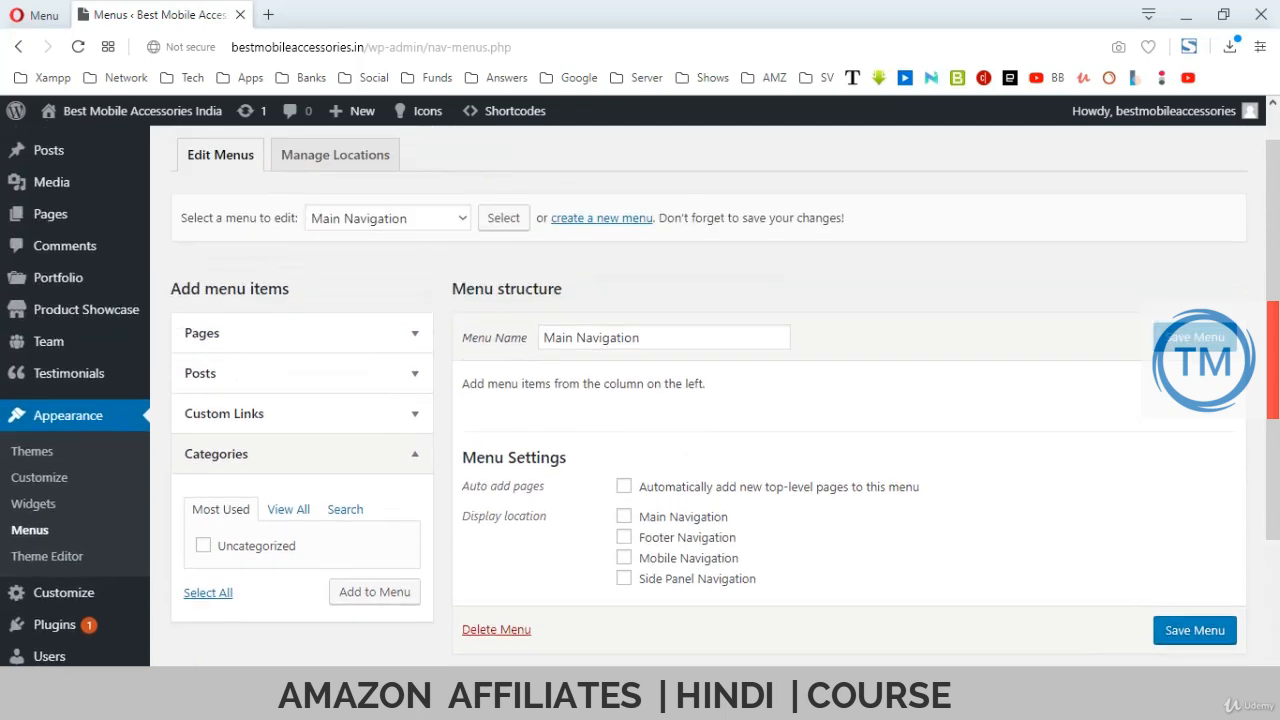
{"action": "scroll", "coordinate": [700, 400], "scroll_direction": "up", "scroll_amount": 1}
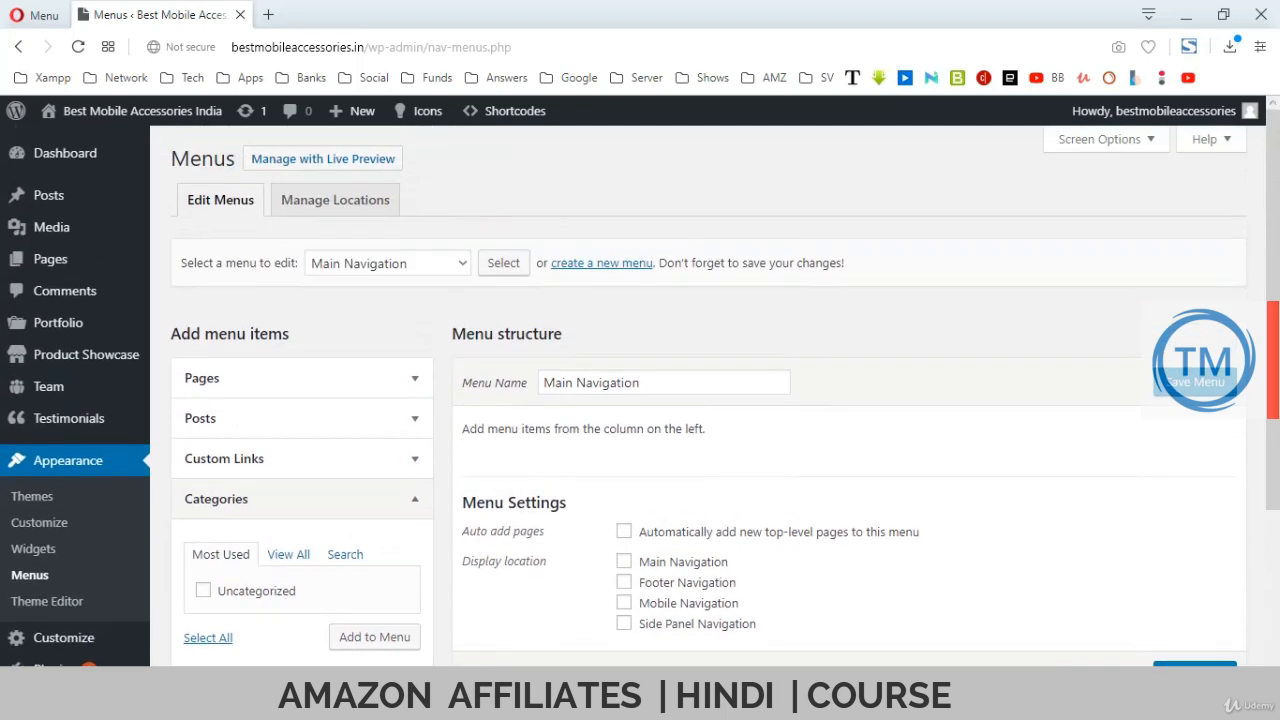
Check in the screen options whether the Categories box is enabled for the menu editor.
{"action": "left_click", "coordinate": [1105, 139]}
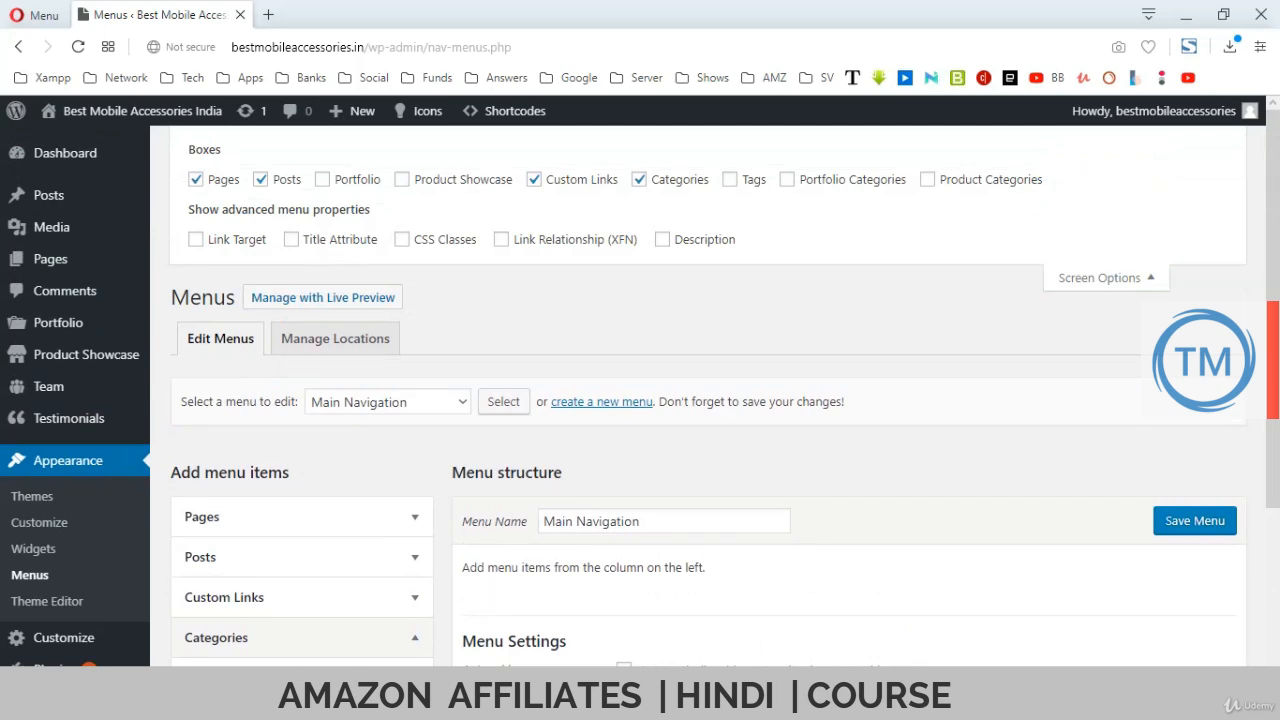
{"action": "double_click", "coordinate": [679, 179]}
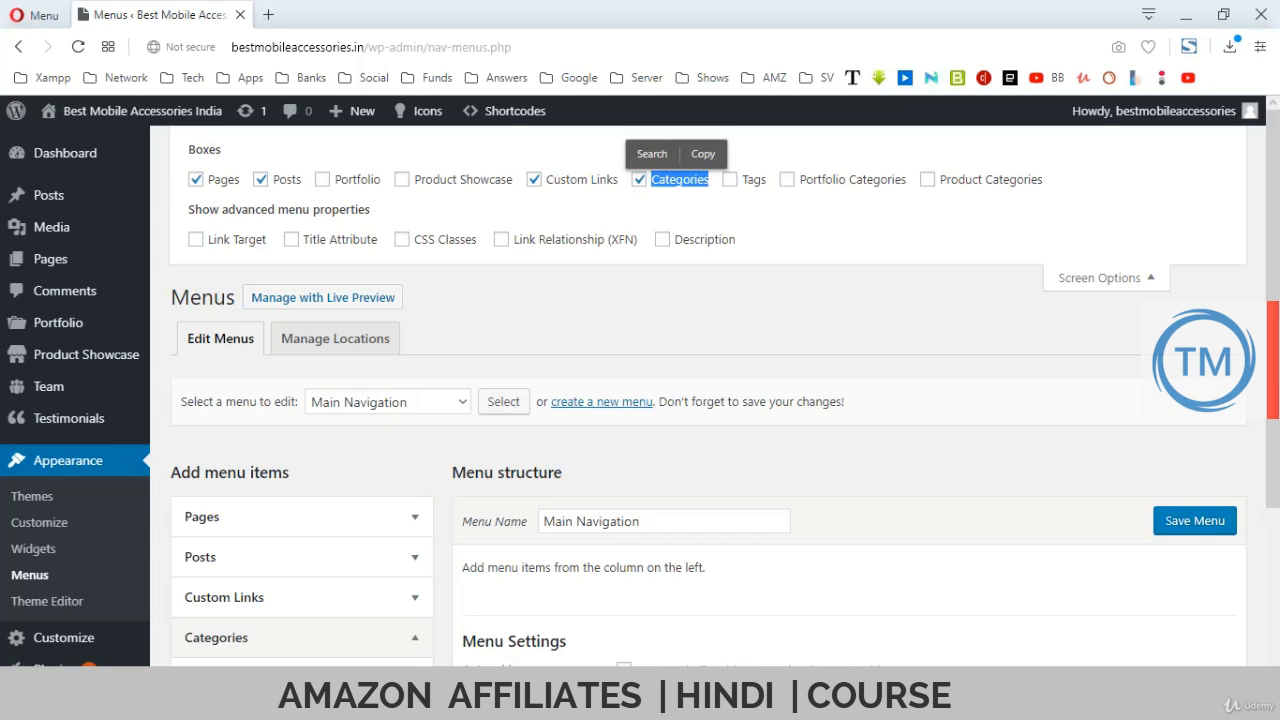
{"action": "left_click", "coordinate": [1106, 278]}
Add all post categories except Uncategorized to the Main Navigation menu and save the menu.
{"action": "scroll", "coordinate": [640, 400], "scroll_direction": "down", "scroll_amount": 3}
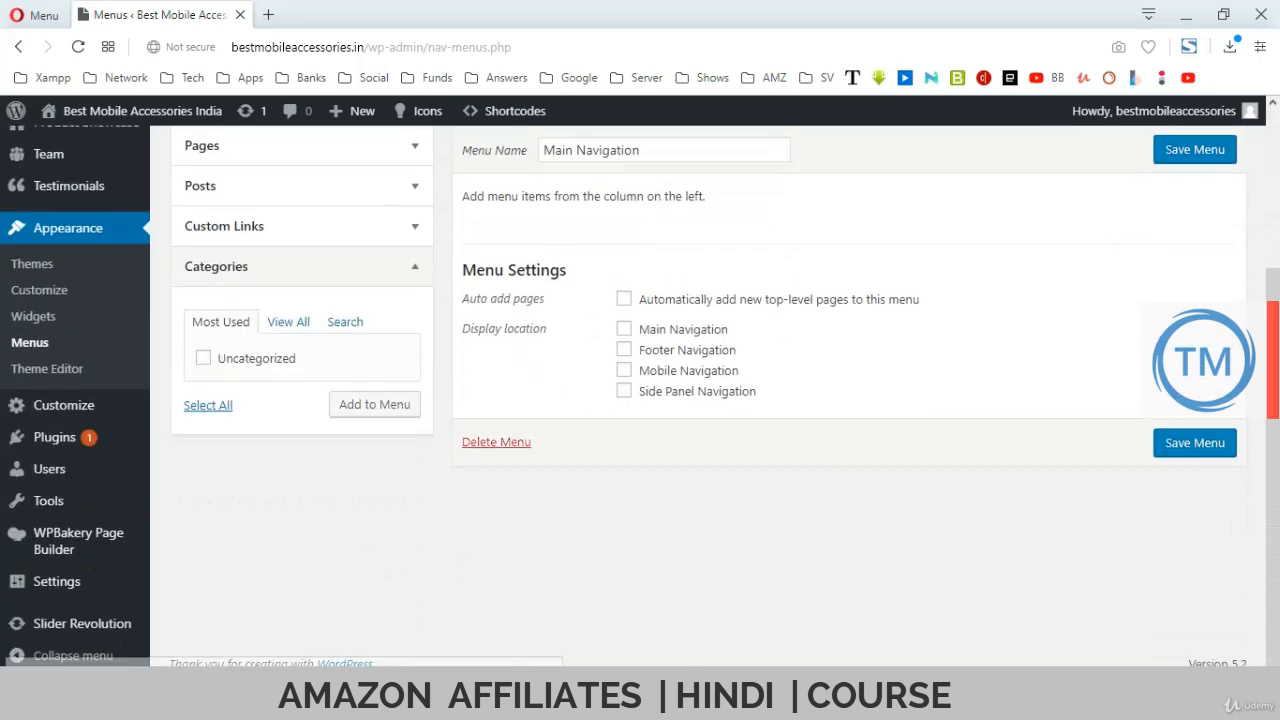
{"action": "left_click", "coordinate": [289, 322]}
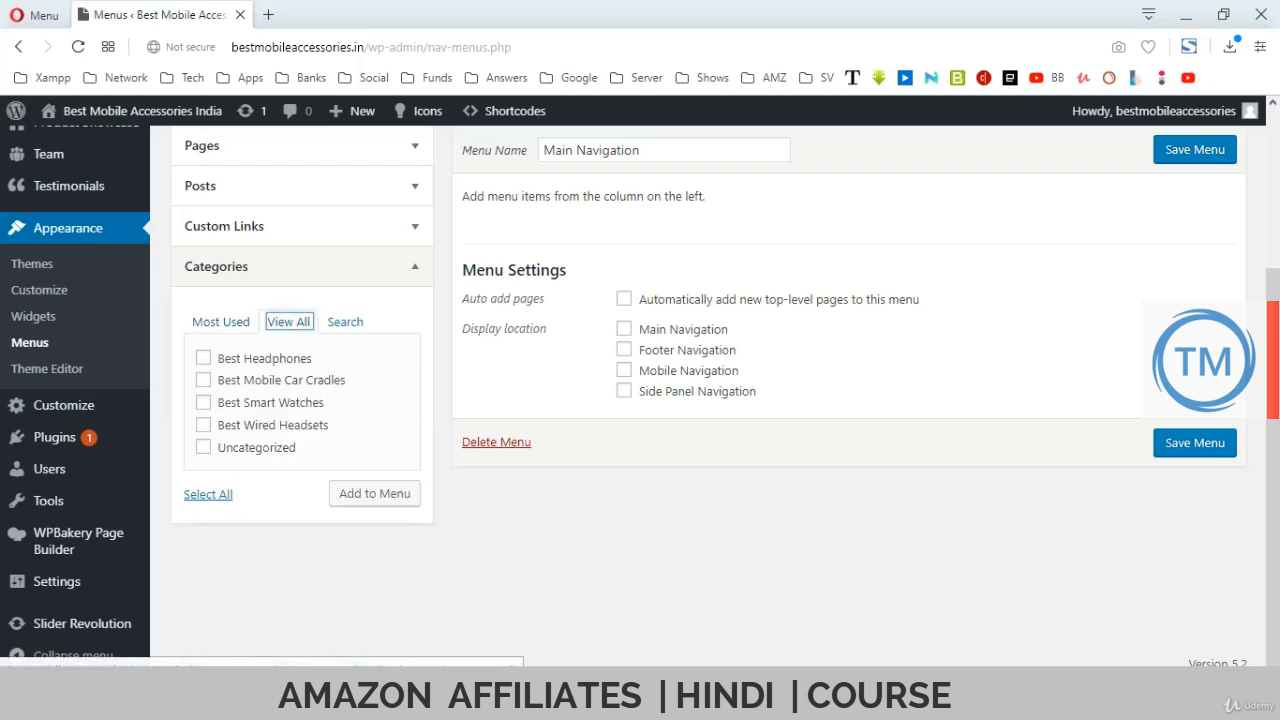
{"action": "left_click", "coordinate": [208, 494]}
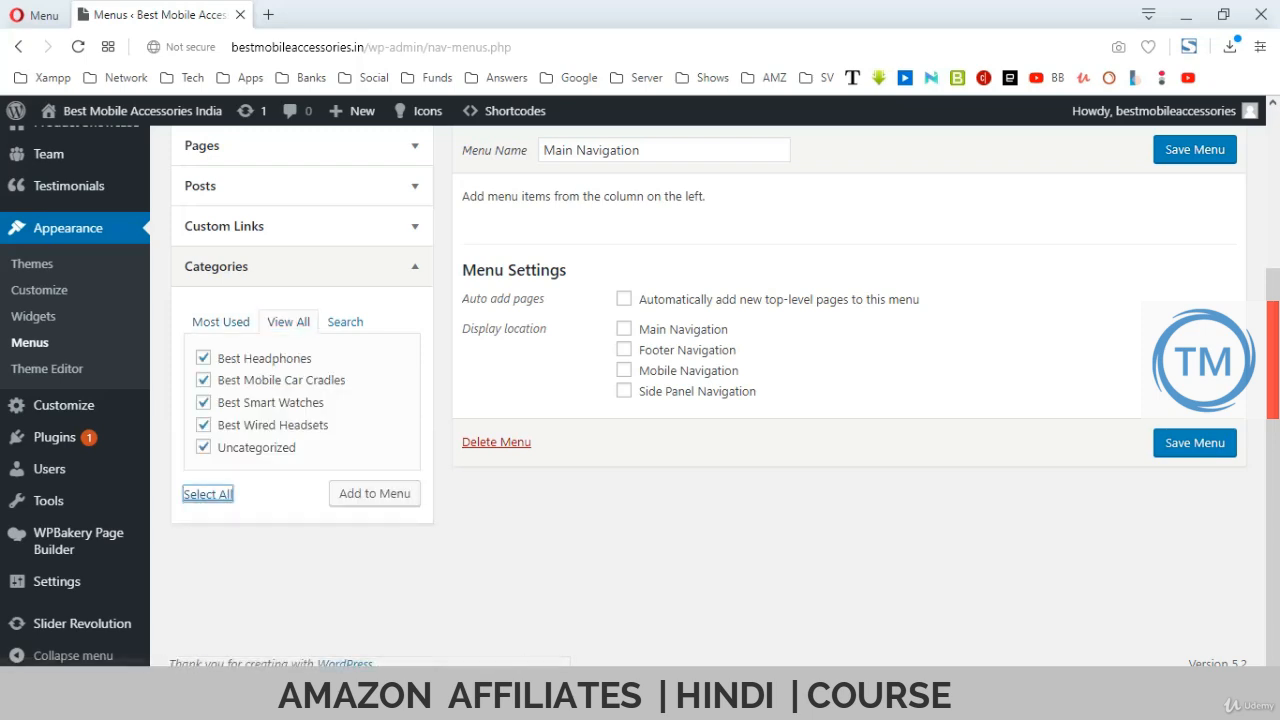
{"action": "left_click", "coordinate": [203, 447]}
{"action": "left_click", "coordinate": [374, 493]}
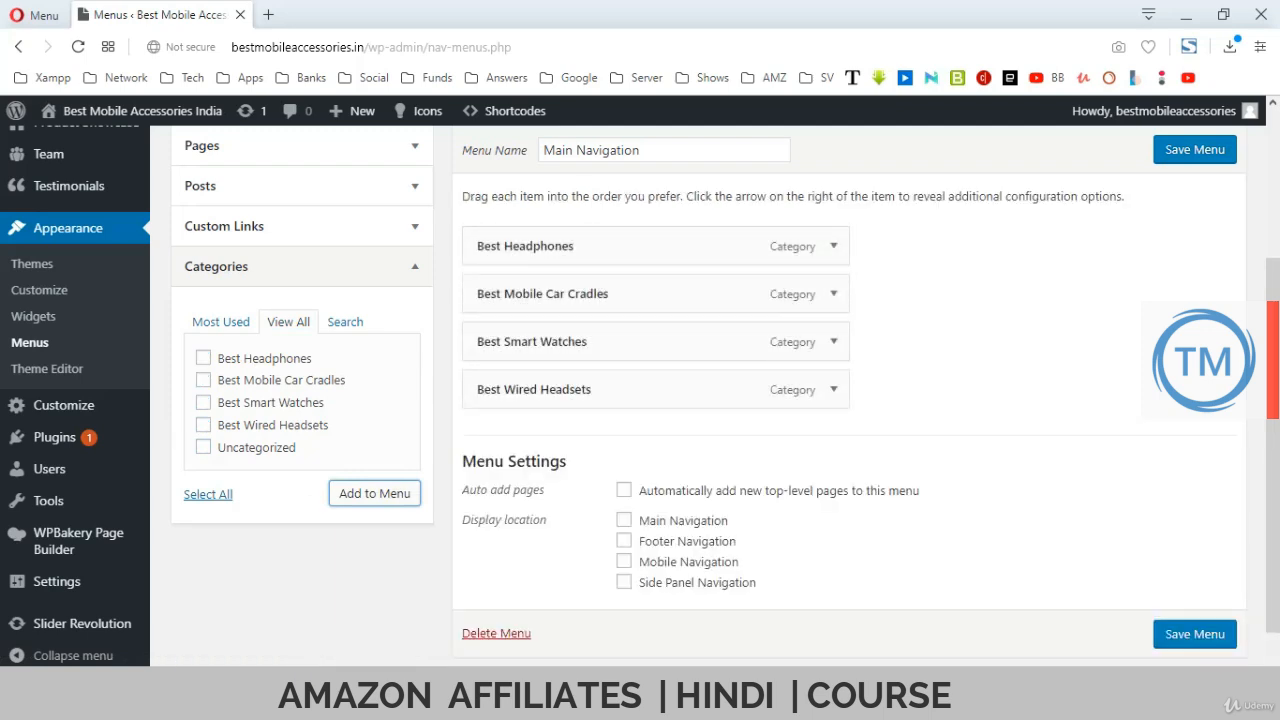
{"action": "left_click", "coordinate": [1194, 634]}
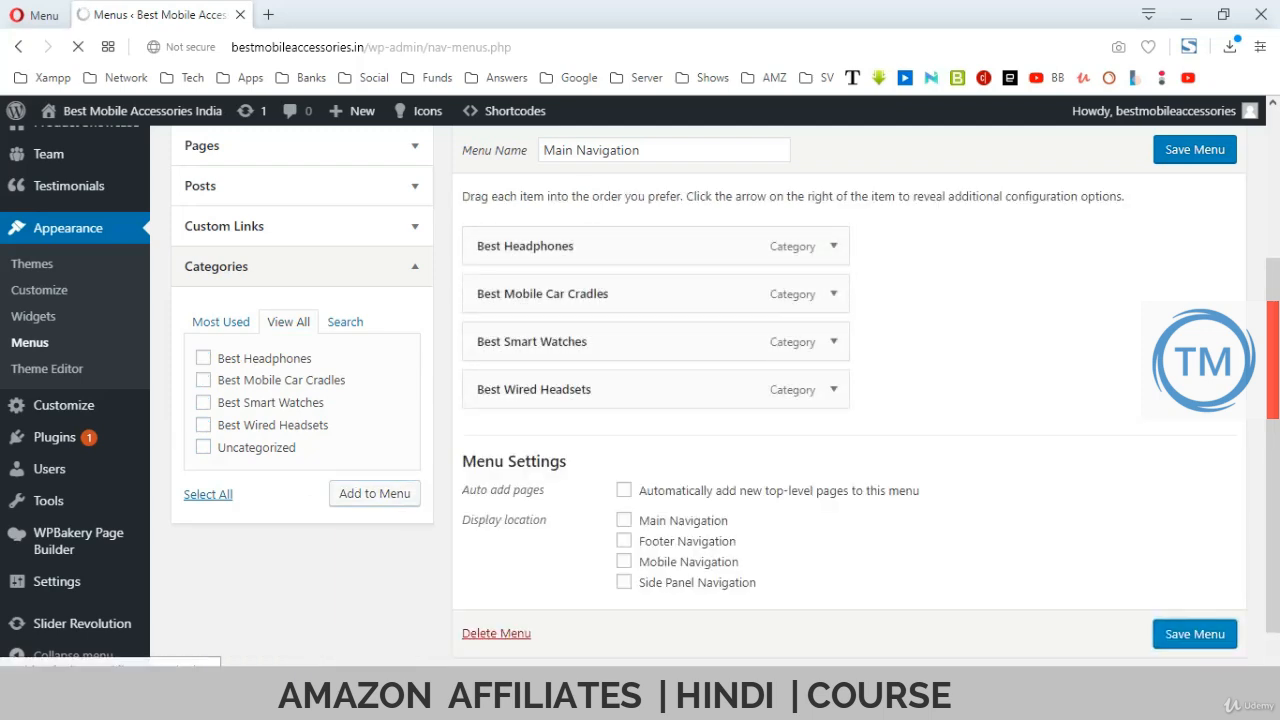
Switch to the browser window with the live site and reload it to check the main navigation.
{"action": "key", "text": "alt+Tab"}
{"action": "key", "text": "alt+Tab"}
{"action": "key", "text": "alt+Tab"}
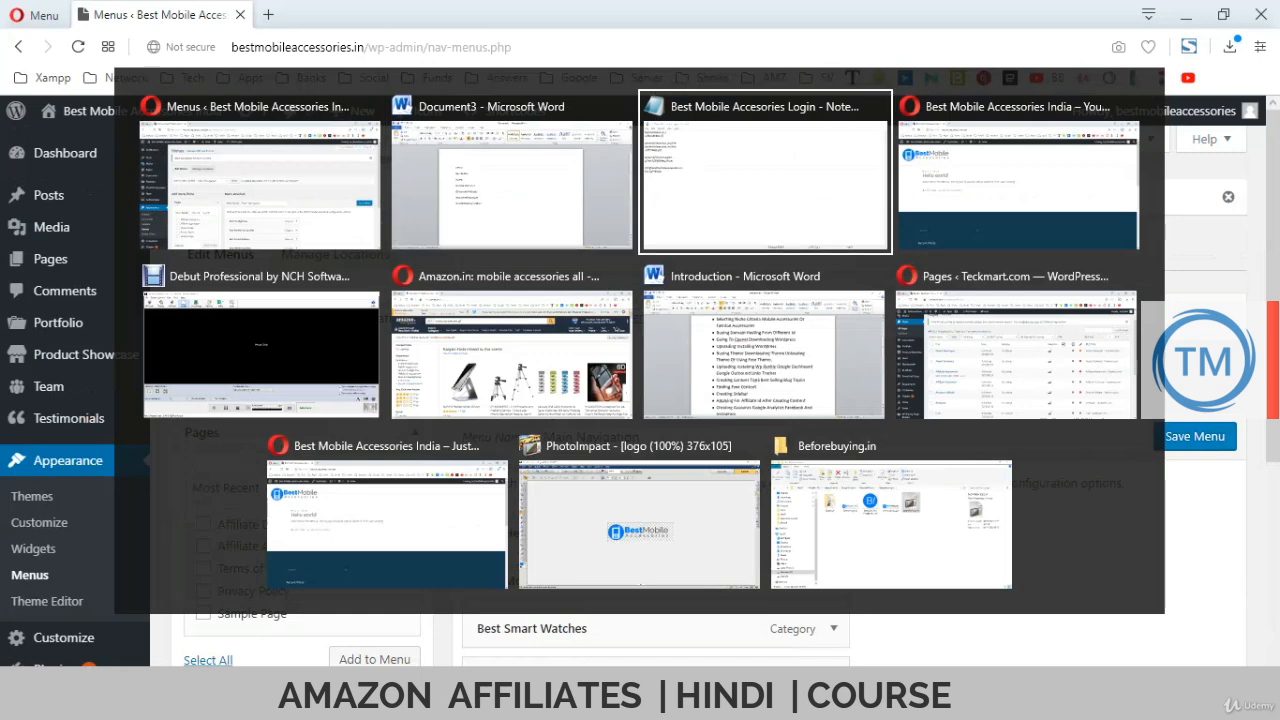
{"action": "key", "text": "F5"}
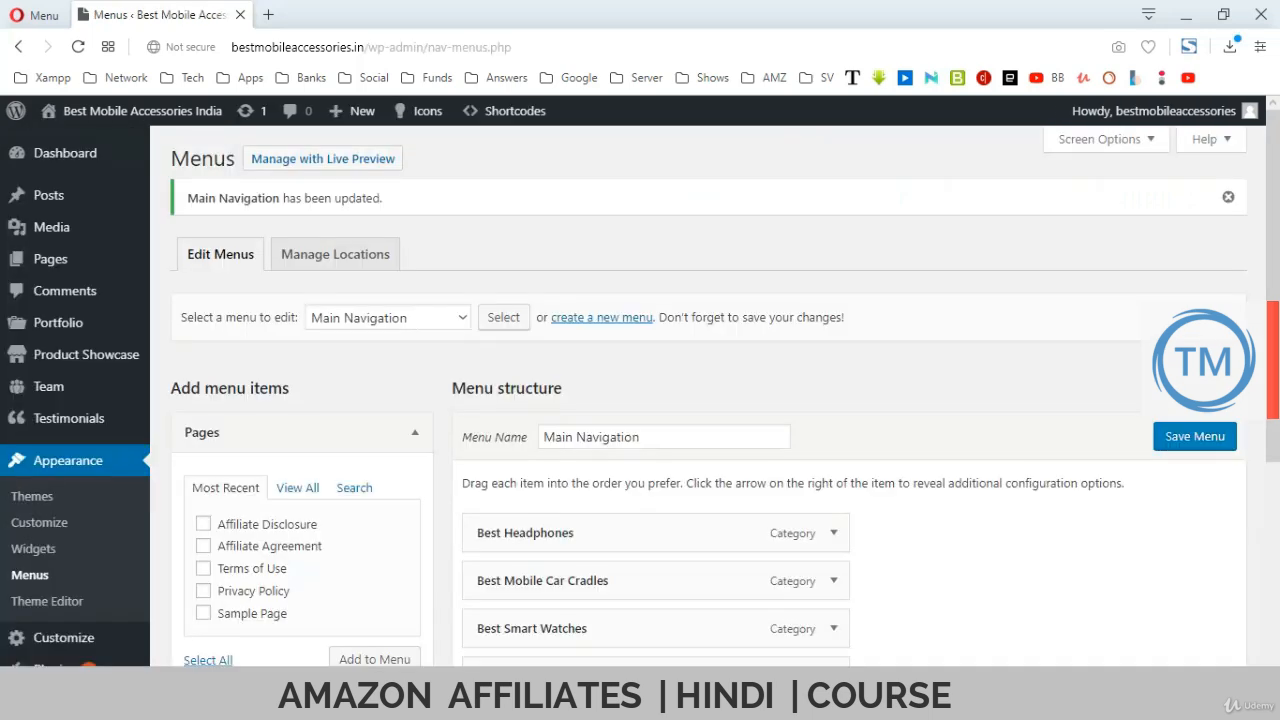
{"action": "scroll", "coordinate": [640, 400], "scroll_direction": "down", "scroll_amount": 2}
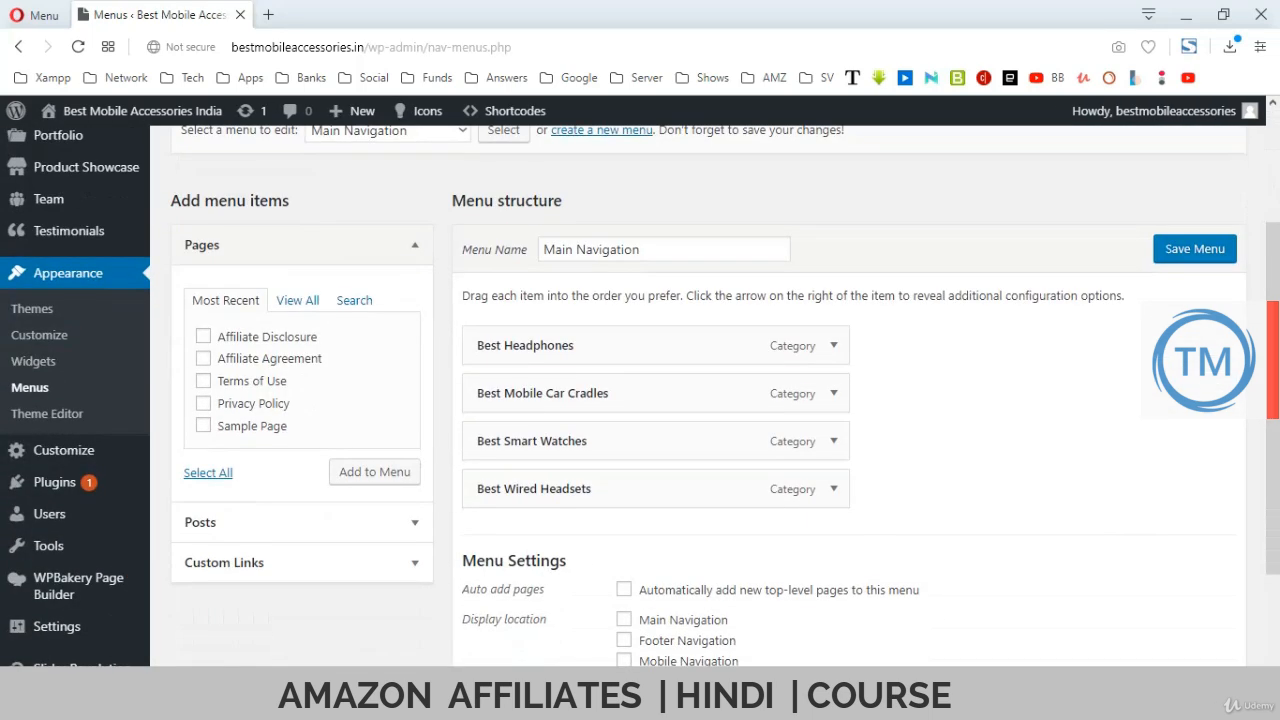
{"action": "scroll", "coordinate": [640, 400], "scroll_direction": "down", "scroll_amount": 2}
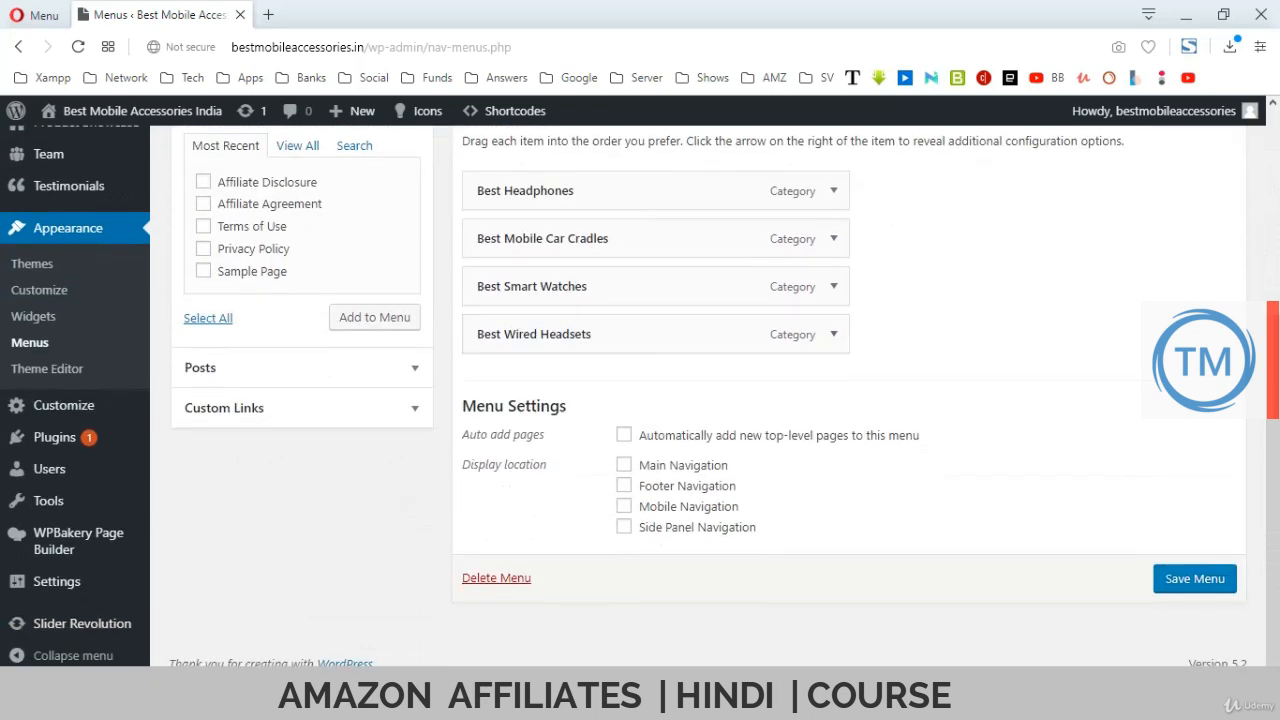
{"action": "left_click", "coordinate": [302, 407]}
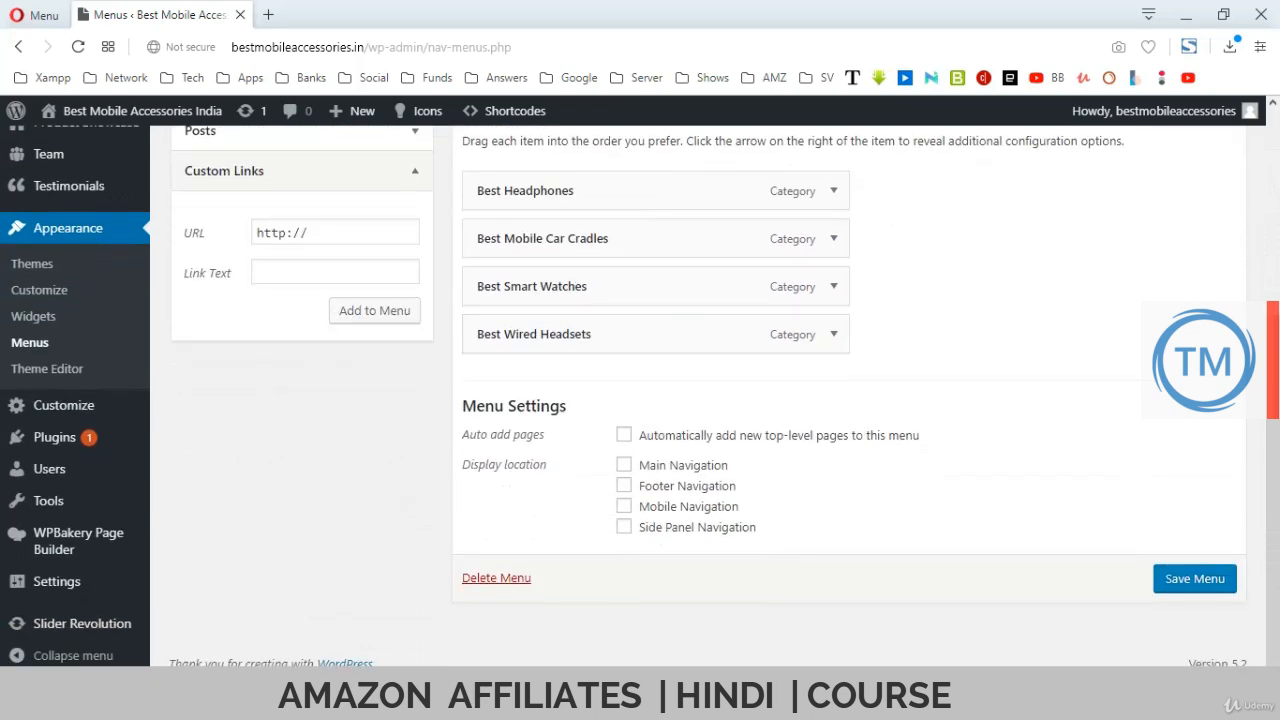
{"action": "left_click_drag", "start_coordinate": [314, 233], "coordinate": [254, 233]}
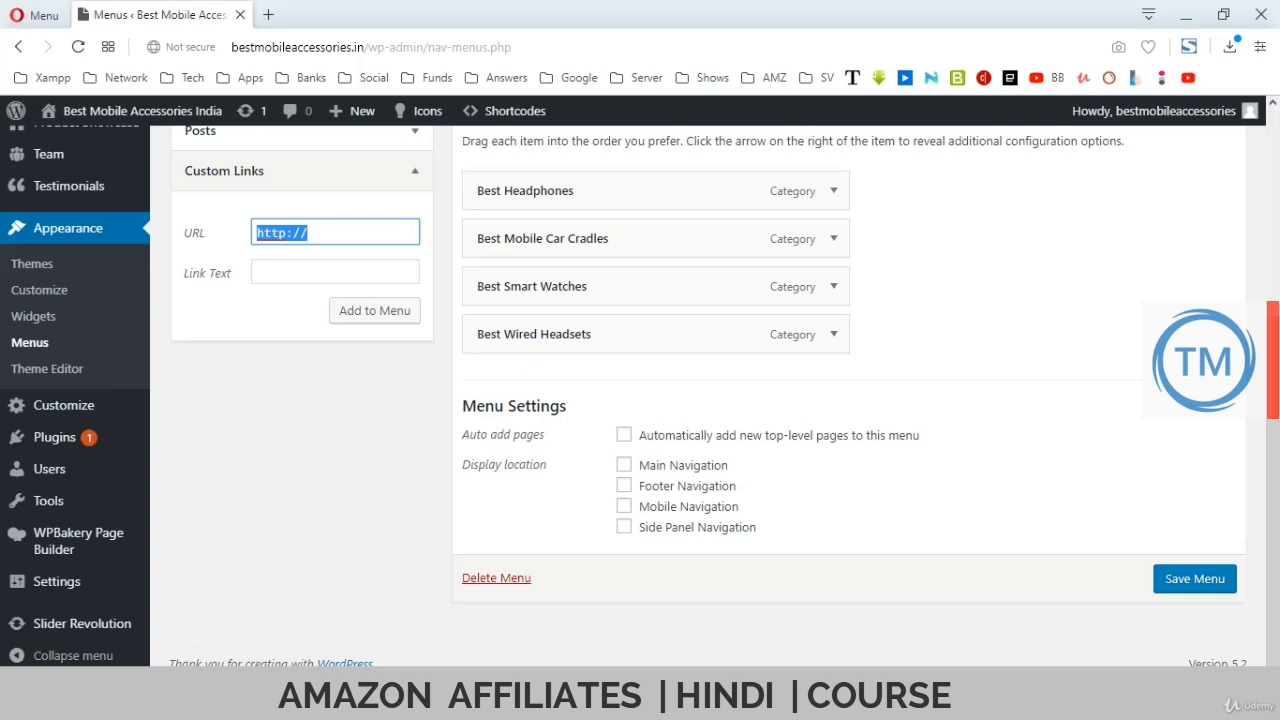
{"action": "type", "text": "Amazon Affiliate"}
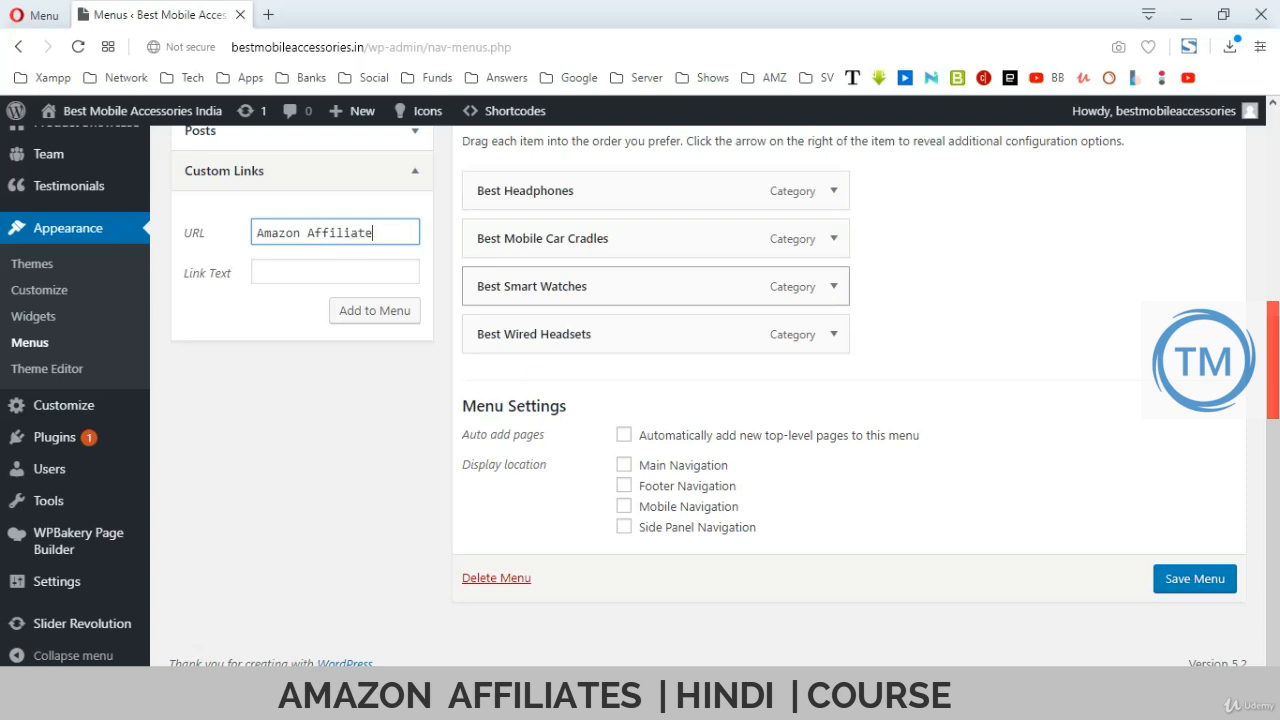
{"action": "key", "text": "ctrl+a"}
{"action": "key", "text": "ctrl+c"}
{"action": "key", "text": "BackSpace"}
{"action": "key", "text": "Tab"}
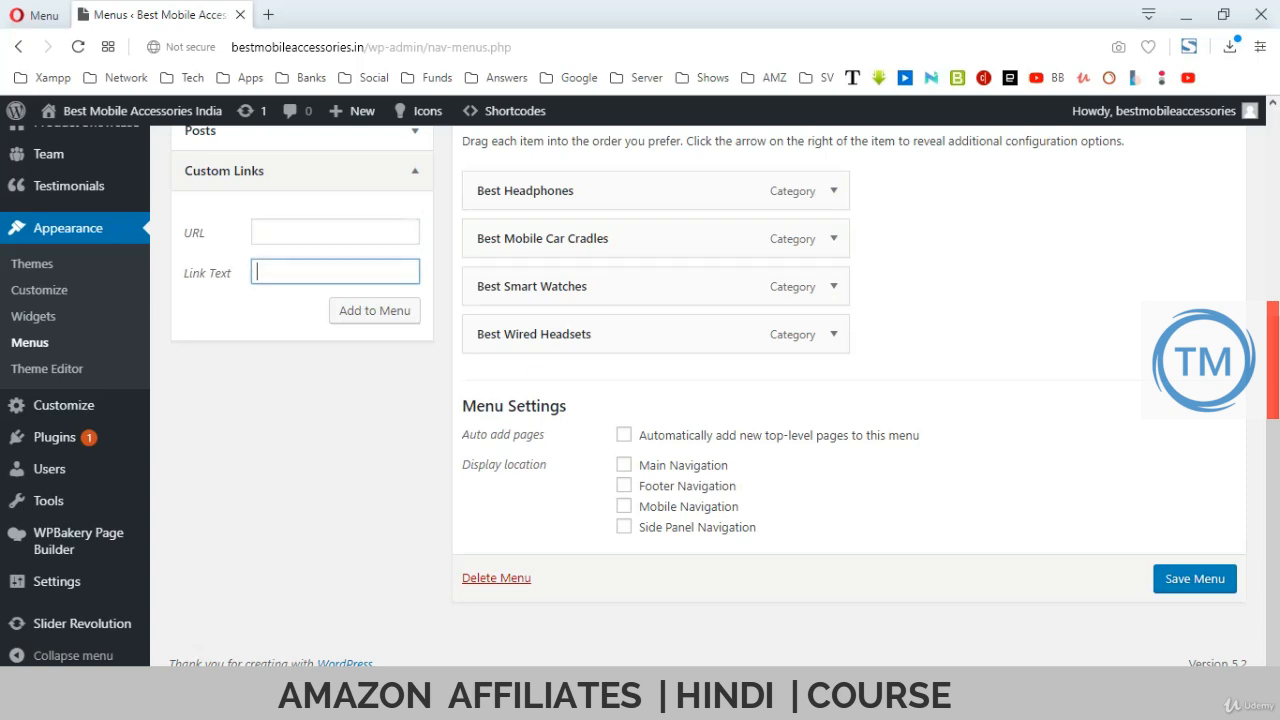
{"action": "key", "text": "ctrl+v"}
{"action": "key", "text": "ctrl+a"}
{"action": "key", "text": "BackSpace"}
Add the pages Affiliate Disclosure, Affiliate Agreement, Terms of Use and Privacy Policy to the Main Navigation menu.
{"action": "scroll", "coordinate": [708, 395], "scroll_direction": "up", "scroll_amount": 2}
{"action": "left_click", "coordinate": [302, 278]}
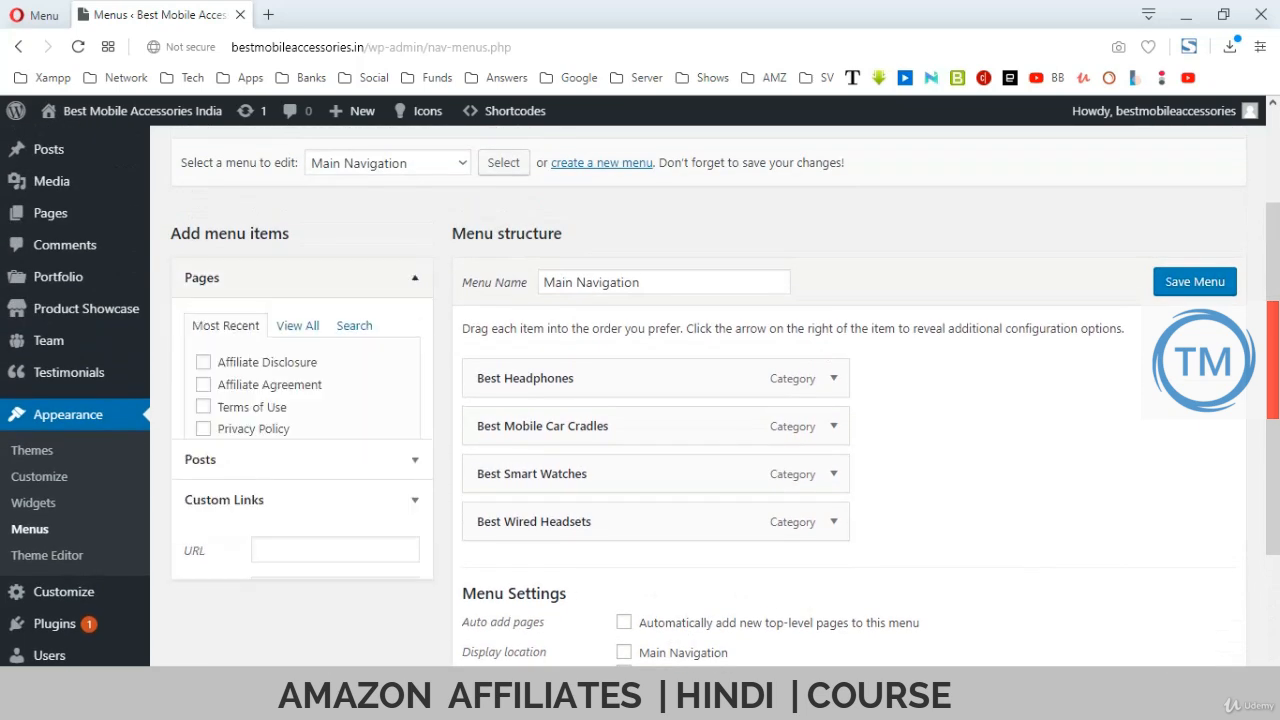
{"action": "left_click", "coordinate": [208, 505]}
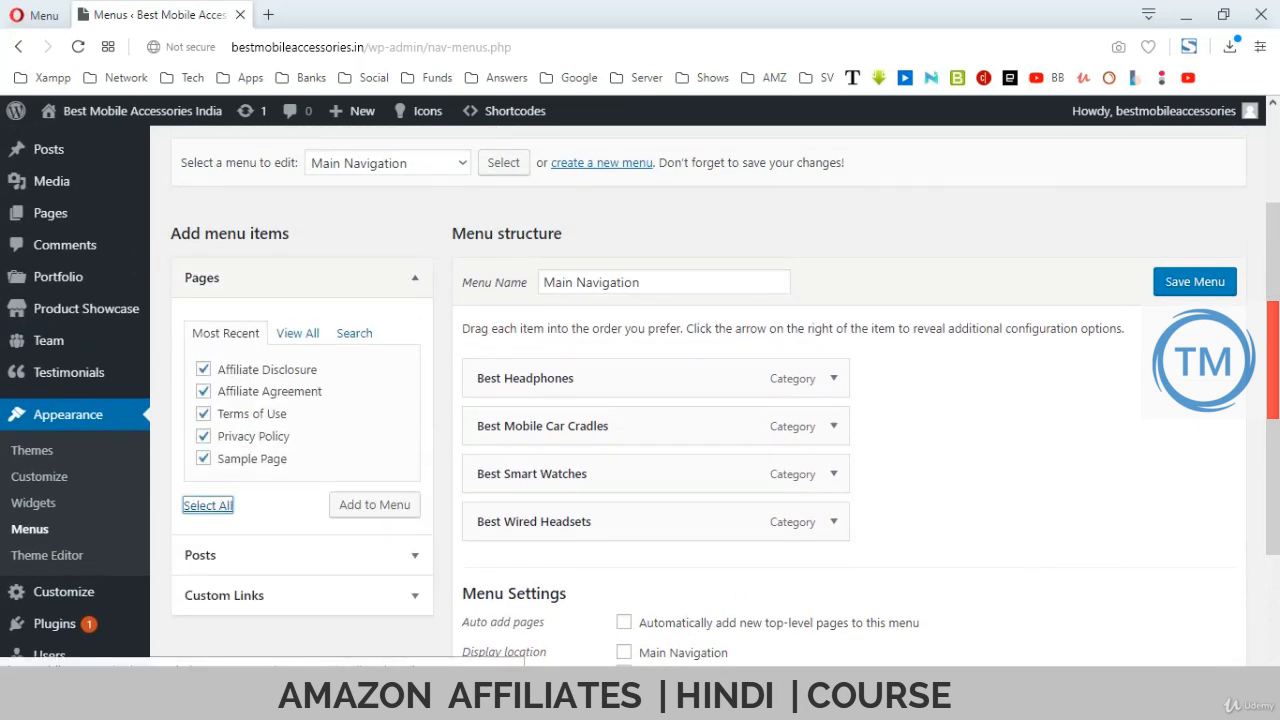
{"action": "left_click", "coordinate": [203, 458]}
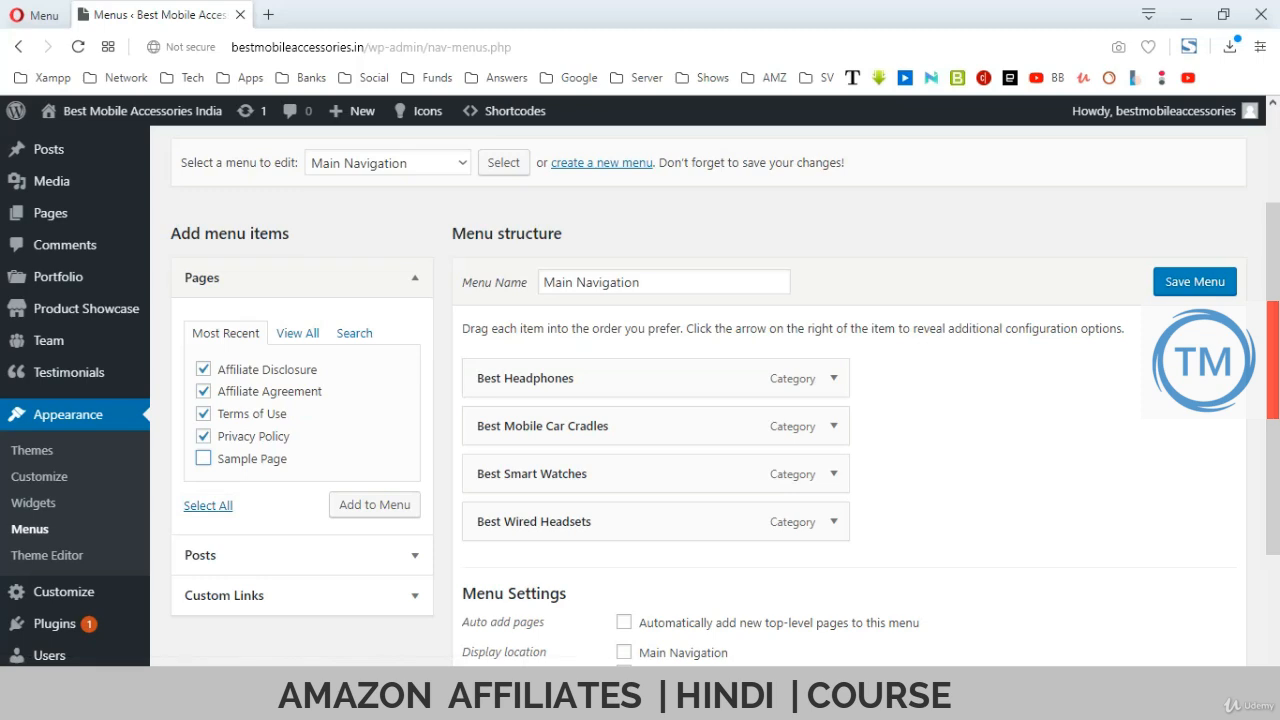
{"action": "scroll", "coordinate": [708, 395], "scroll_direction": "down", "scroll_amount": 1}
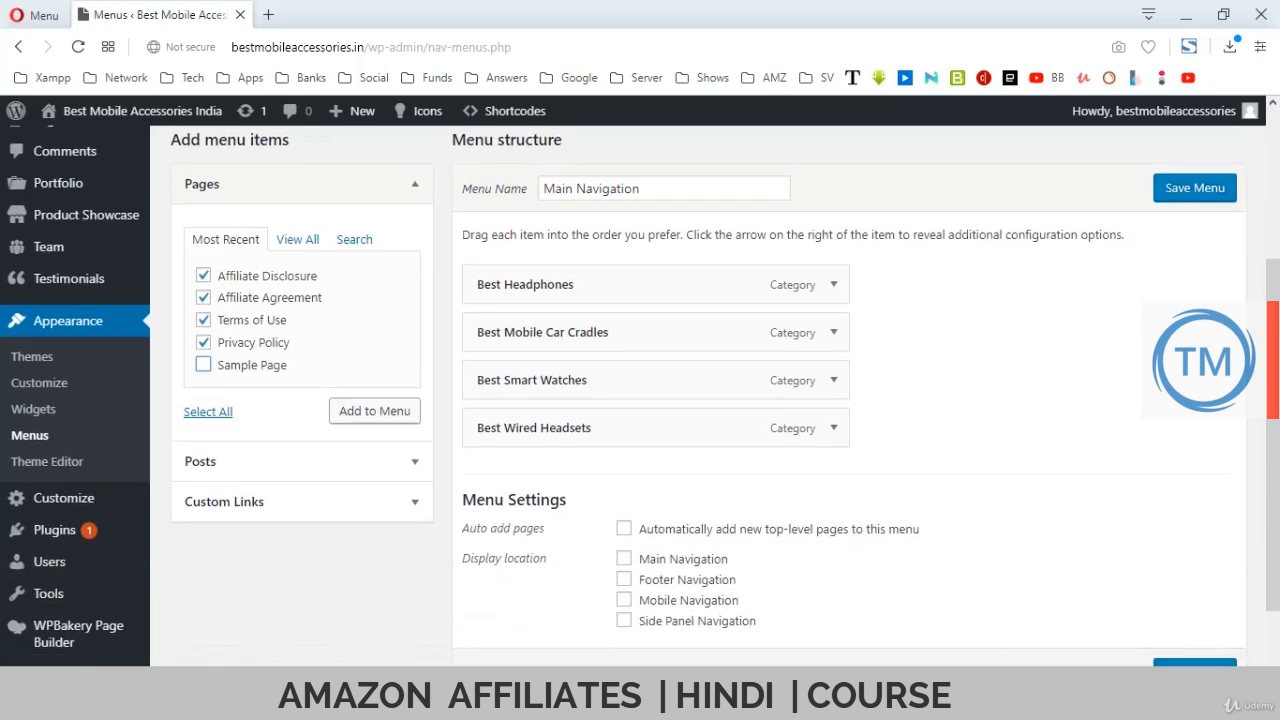
{"action": "left_click", "coordinate": [374, 411]}
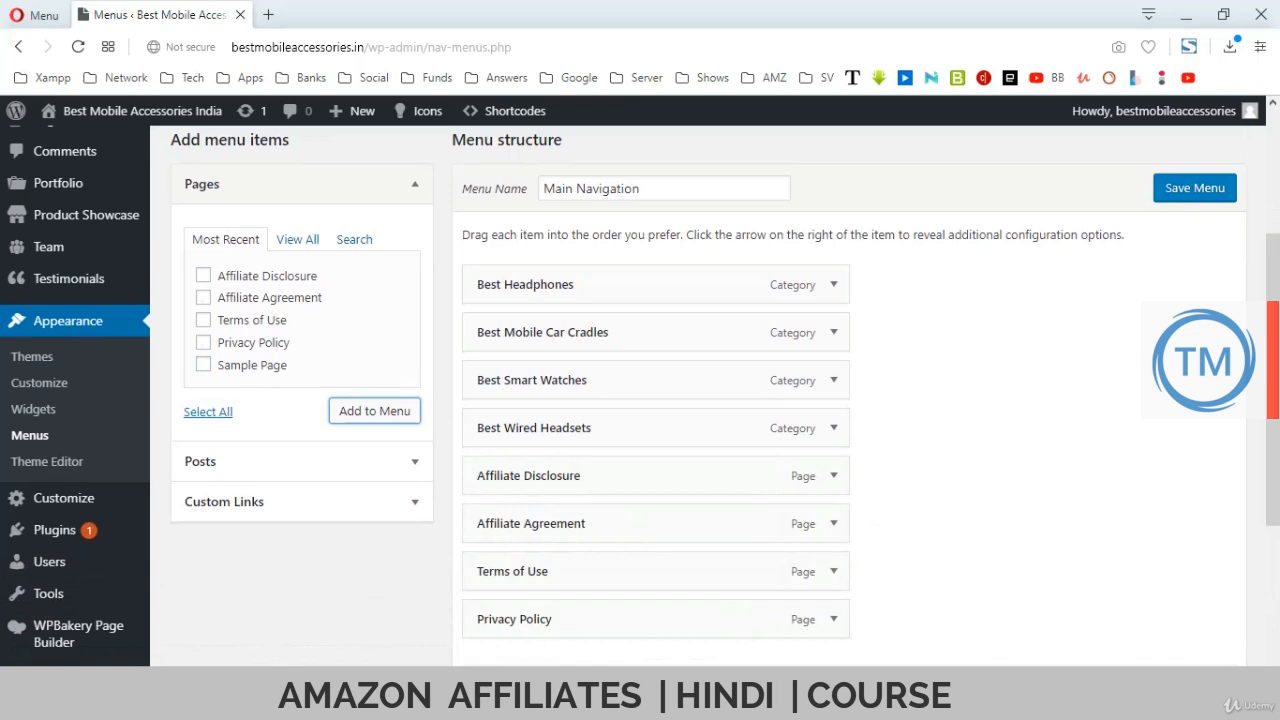
Save the Main Navigation menu and reload the live site to check the added pages.
{"action": "left_click", "coordinate": [1194, 188]}
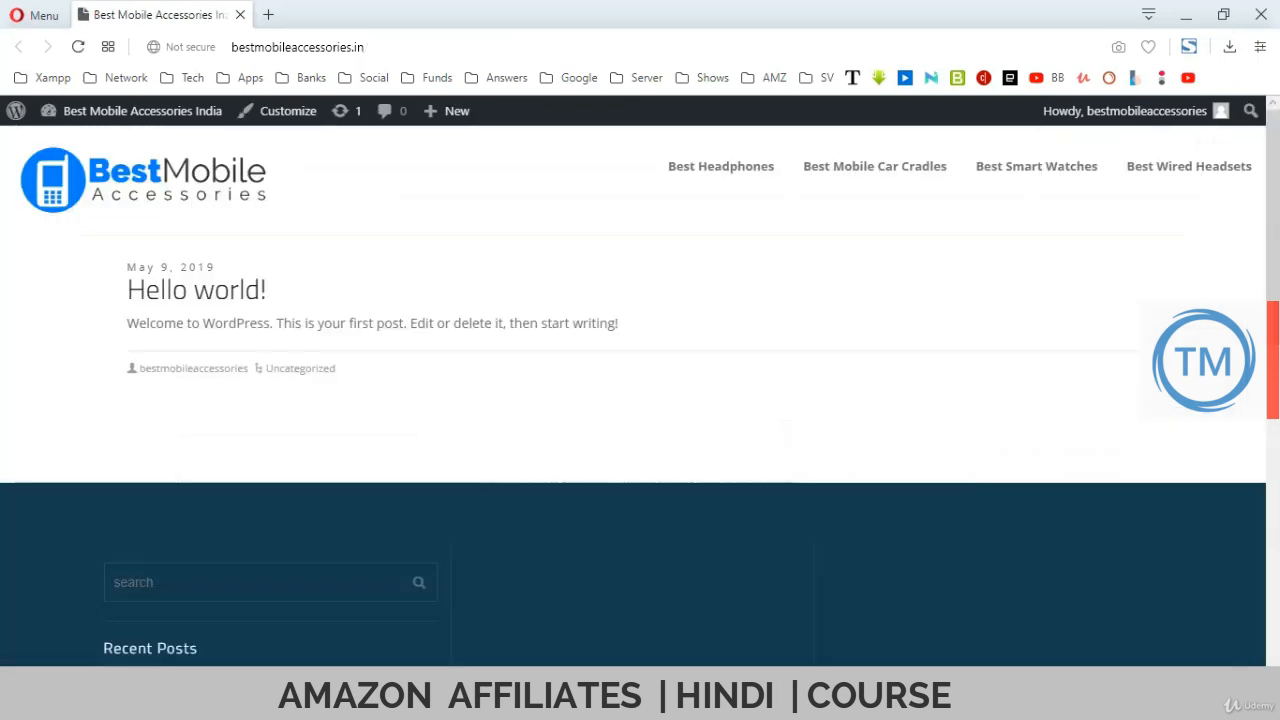
{"action": "key", "text": "F5"}
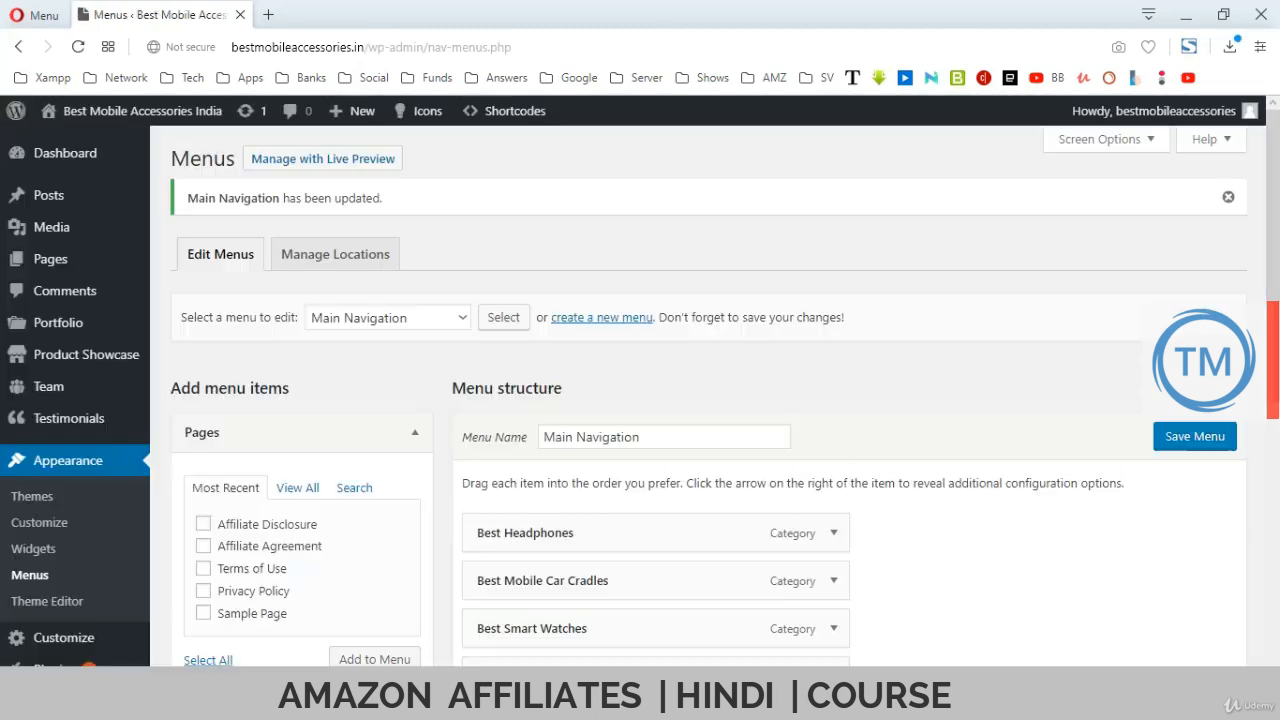
Add a custom link with URL # and link text Amazon Affiliate to the Main Navigation menu.
{"action": "scroll", "coordinate": [700, 400], "scroll_direction": "down", "scroll_amount": 5}
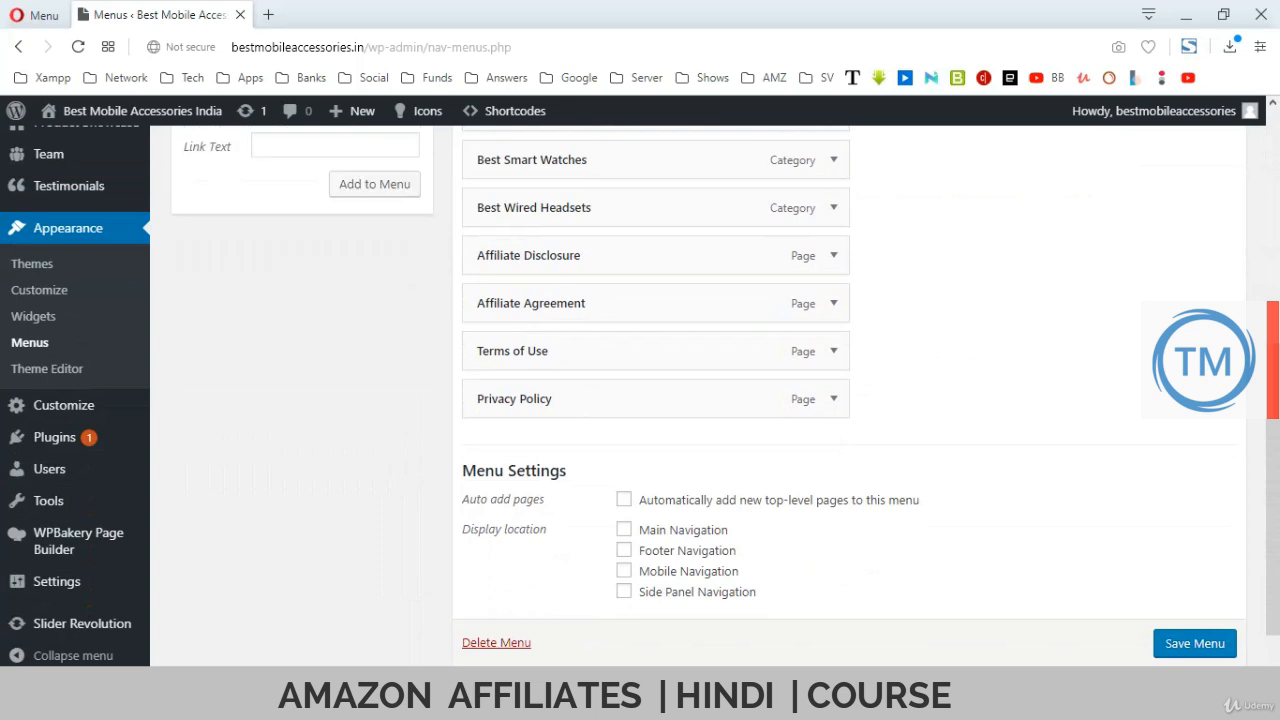
{"action": "scroll", "coordinate": [700, 400], "scroll_direction": "up", "scroll_amount": 1}
{"action": "triple_click", "coordinate": [320, 200]}
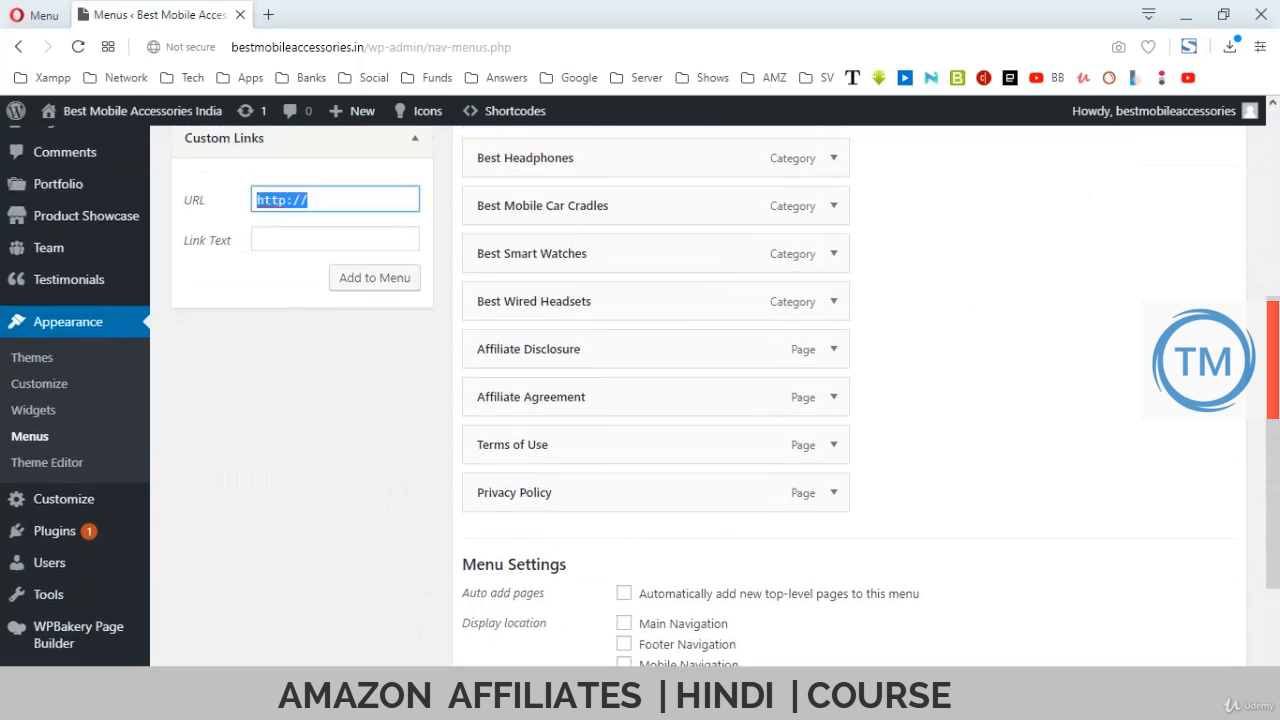
{"action": "type", "text": "#"}
{"action": "key", "text": "Tab"}
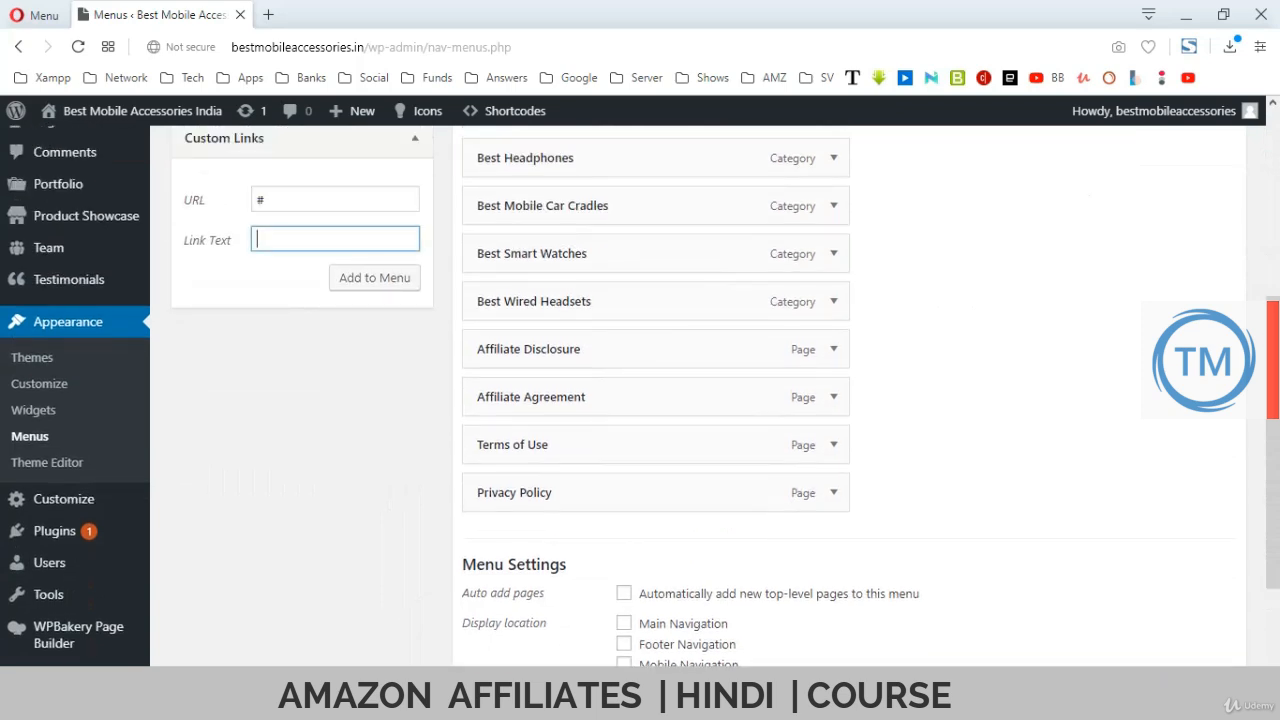
{"action": "type", "text": "Amazon Affiliate"}
{"action": "key", "text": "Return"}
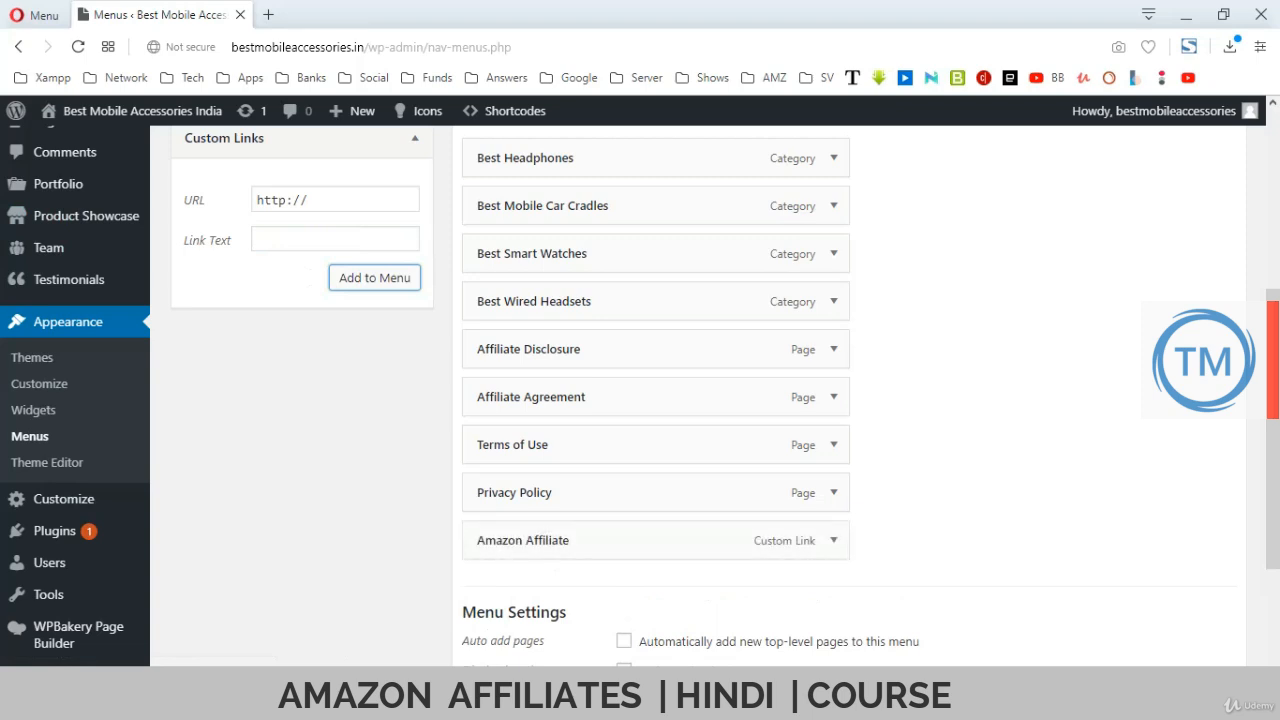
Move Amazon Affiliate above Affiliate Disclosure with all four pages nested under it as sub items, and save the menu.
{"action": "scroll", "coordinate": [640, 395], "scroll_direction": "down", "scroll_amount": 2}
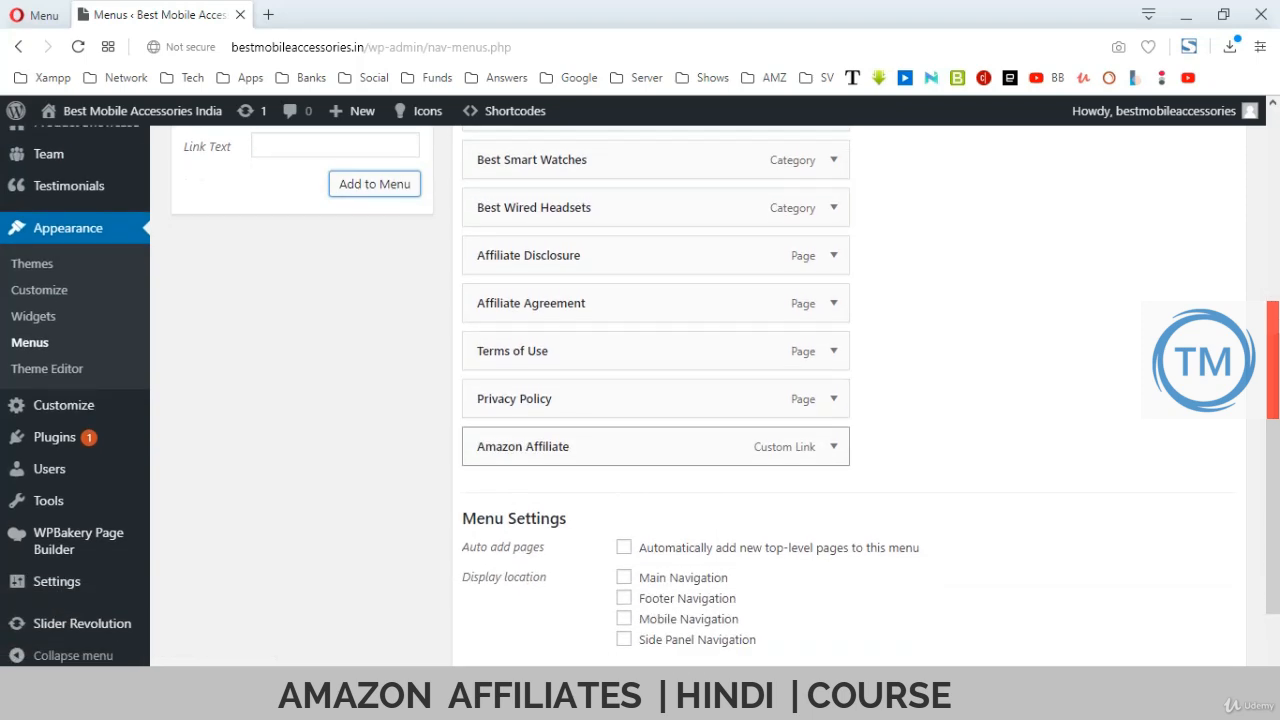
{"action": "left_click_drag", "start_coordinate": [560, 446], "coordinate": [580, 252]}
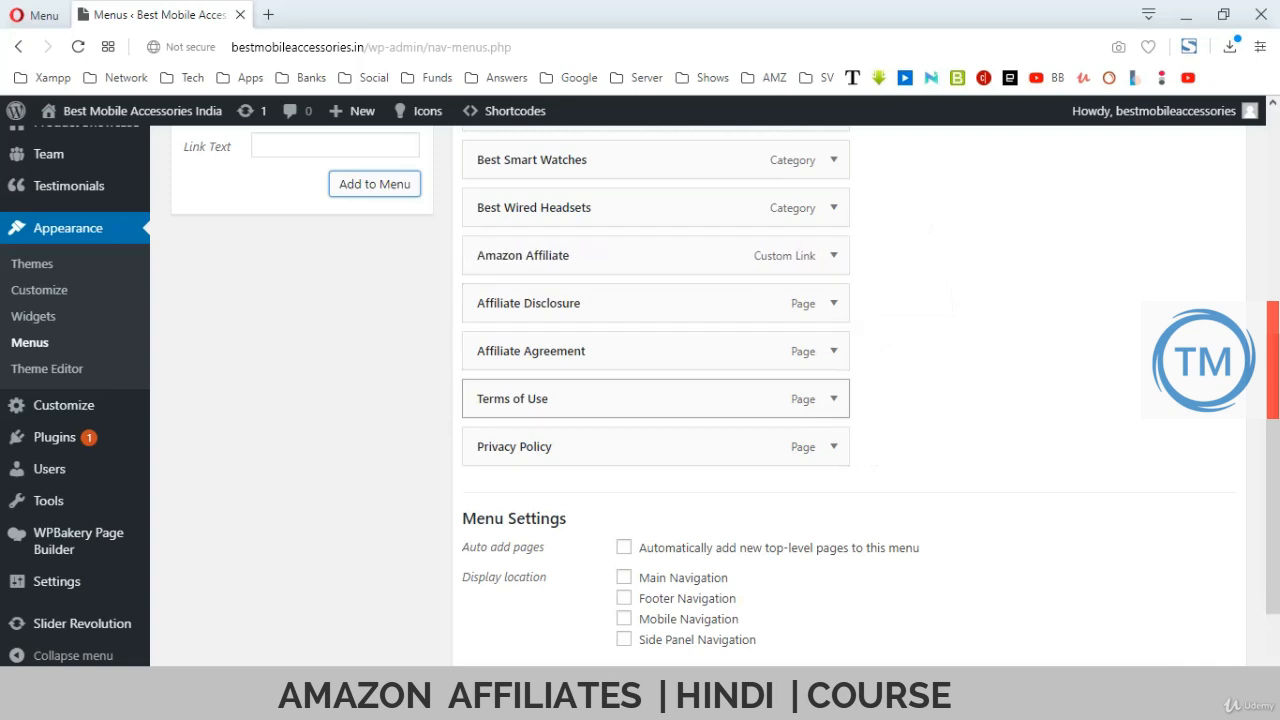
{"action": "left_click_drag", "start_coordinate": [560, 303], "coordinate": [592, 303]}
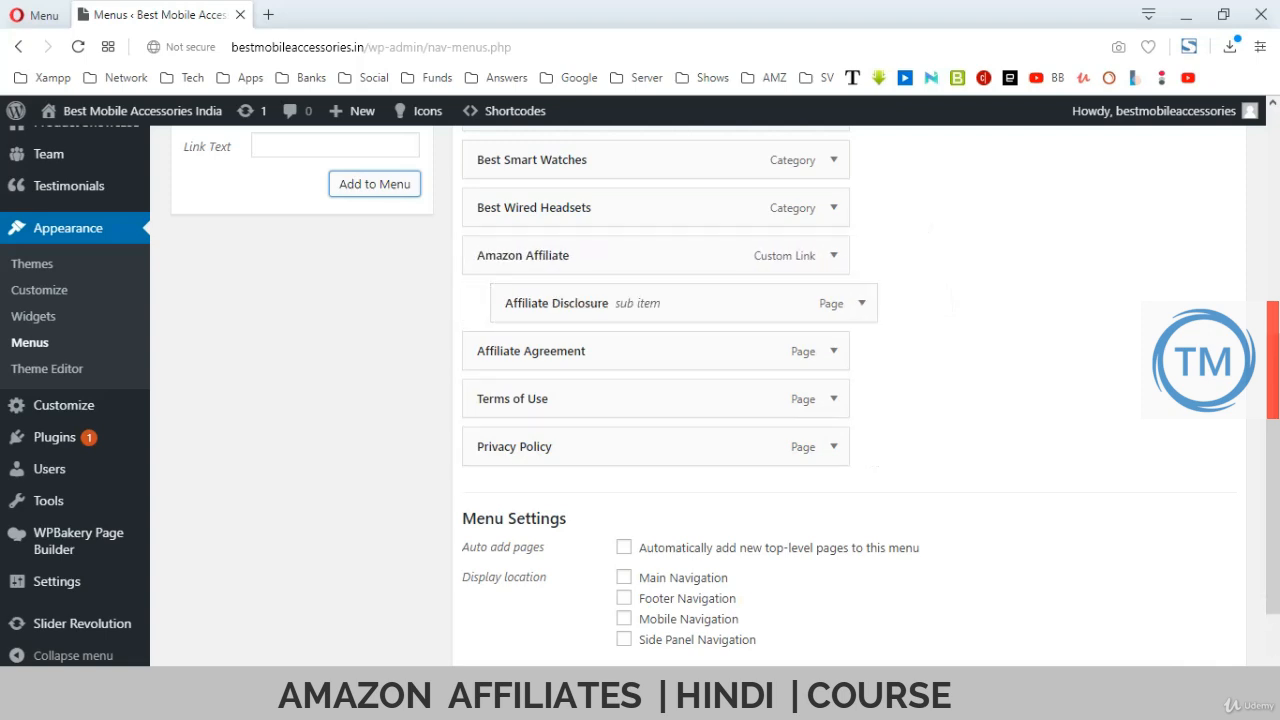
{"action": "left_click_drag", "start_coordinate": [540, 351], "coordinate": [570, 351]}
{"action": "left_click_drag", "start_coordinate": [540, 398], "coordinate": [570, 398]}
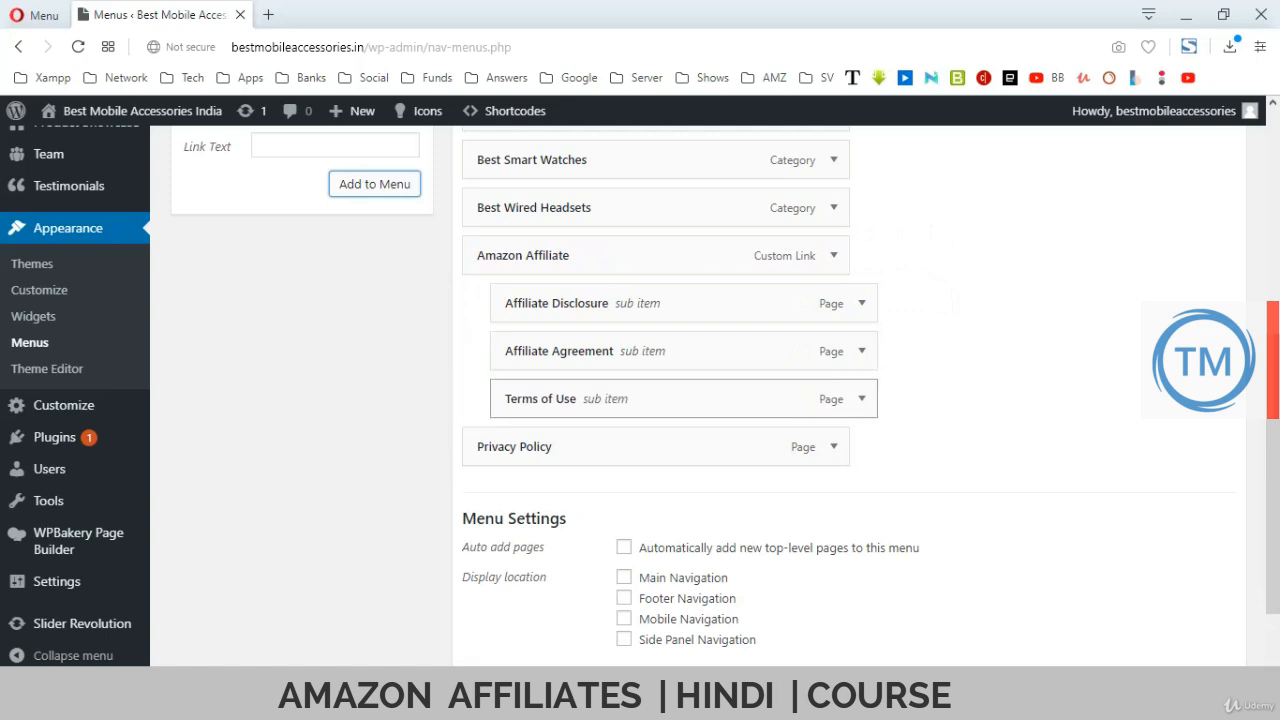
{"action": "left_click_drag", "start_coordinate": [540, 447], "coordinate": [570, 447]}
{"action": "scroll", "coordinate": [850, 450], "scroll_direction": "down", "scroll_amount": 2}
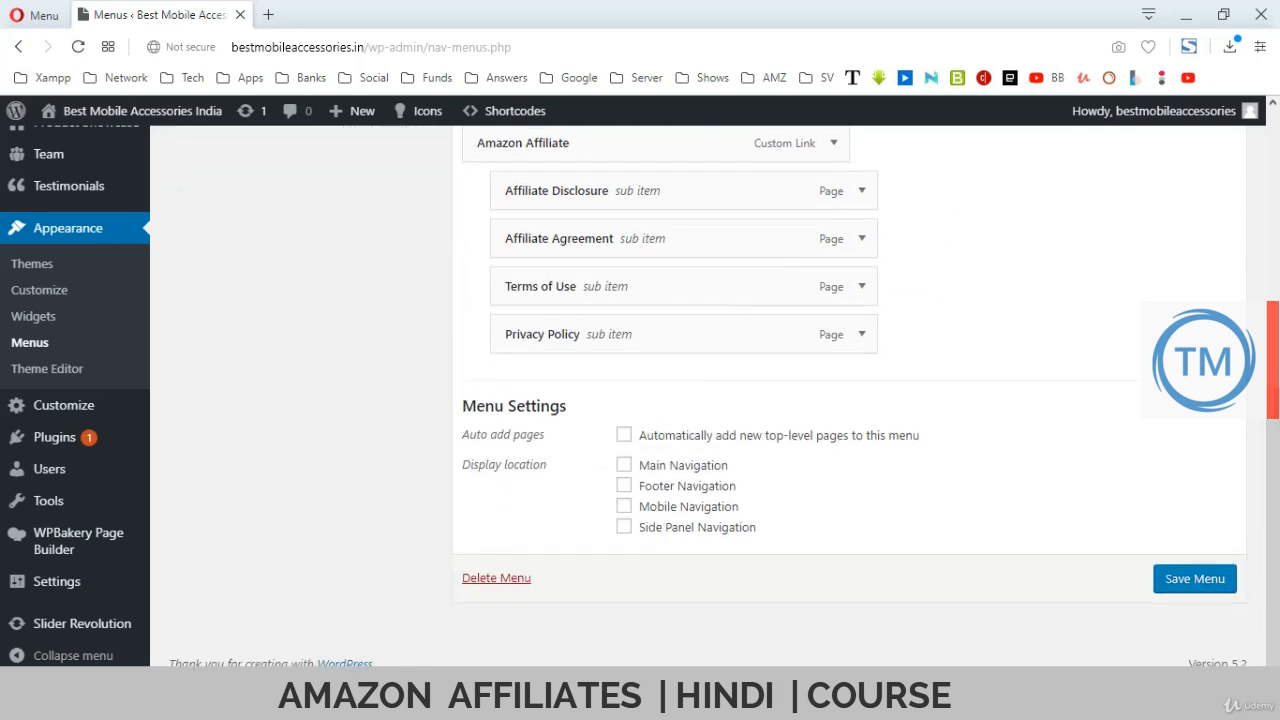
{"action": "left_click", "coordinate": [1195, 579]}
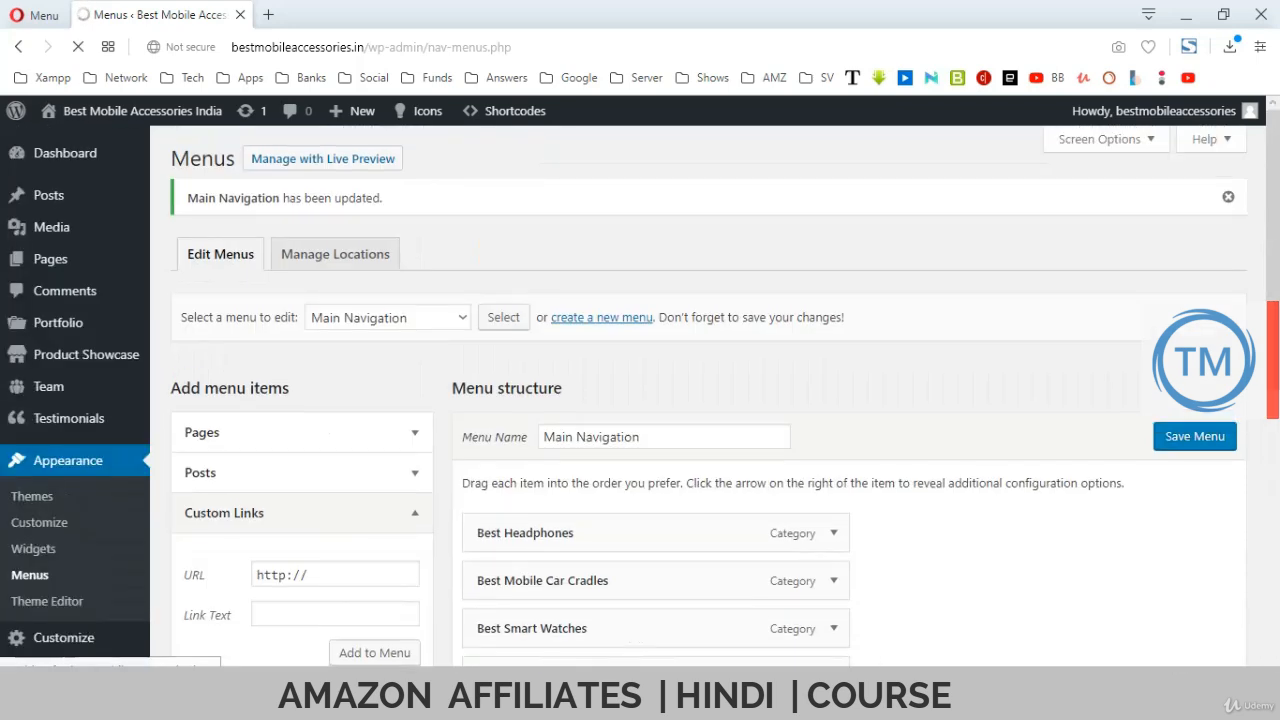
Switch to the live site, reload it and check the Amazon Affiliate item in the main navigation.
{"action": "key", "text": "alt+Tab"}
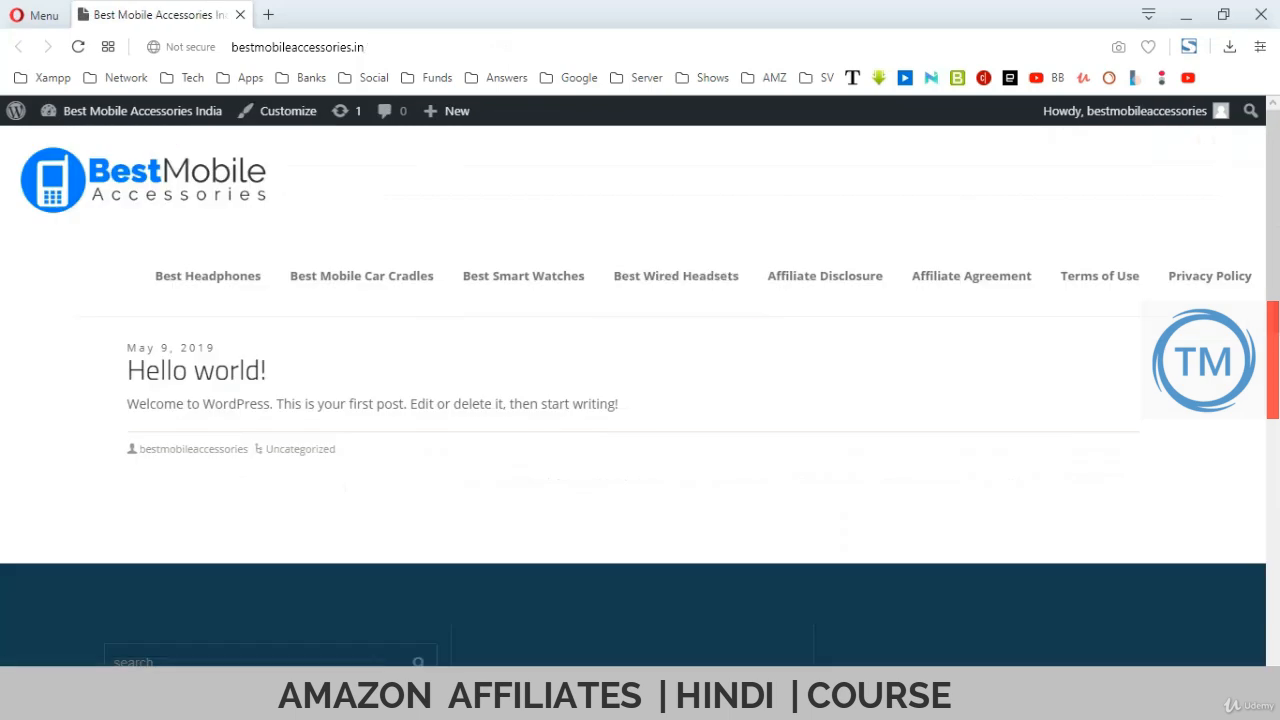
{"action": "key", "text": "F5"}
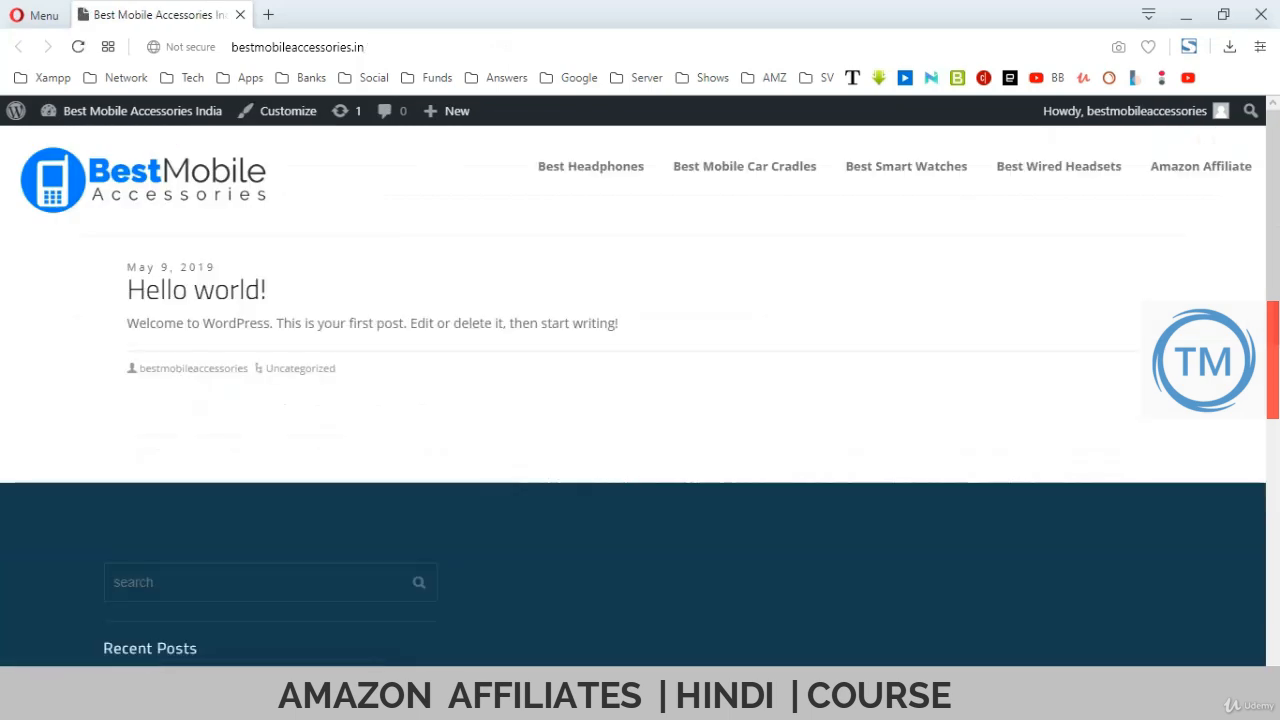
{"action": "mouse_move", "coordinate": [1200, 166]}
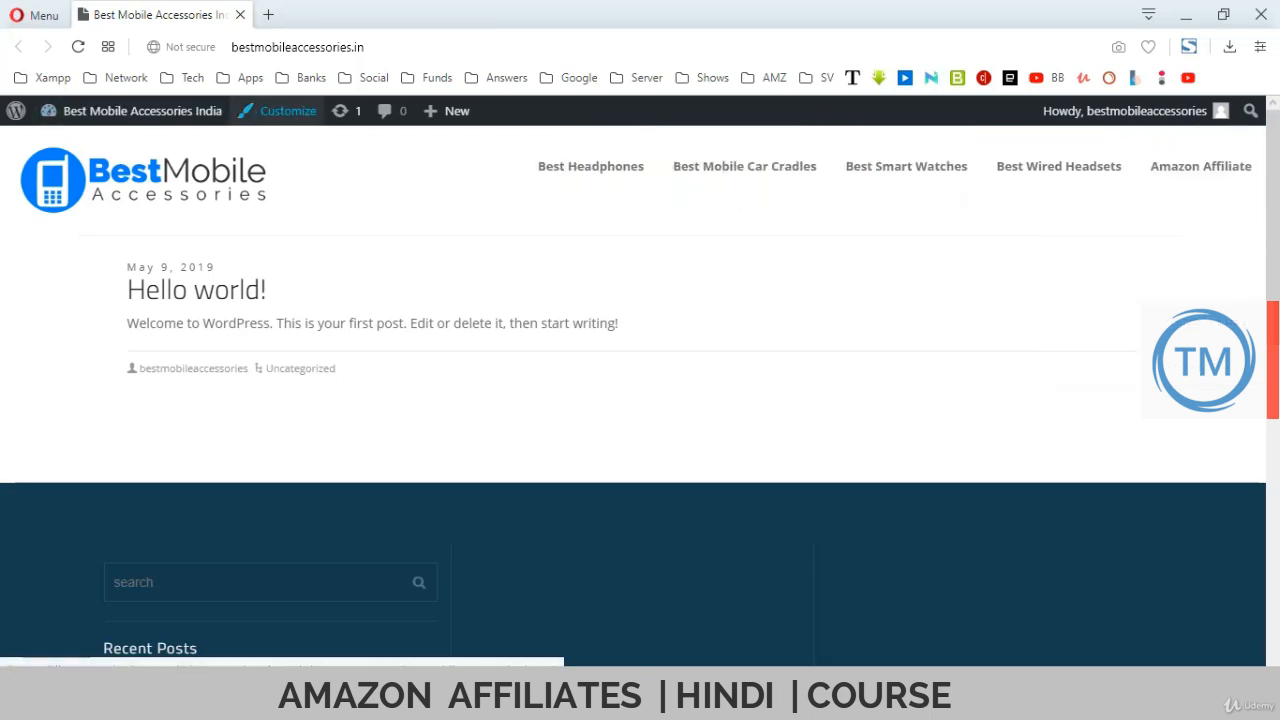
Open the theme customizer from the live site and set the main menu's typography font to Roboto.
{"action": "left_click", "coordinate": [287, 111]}
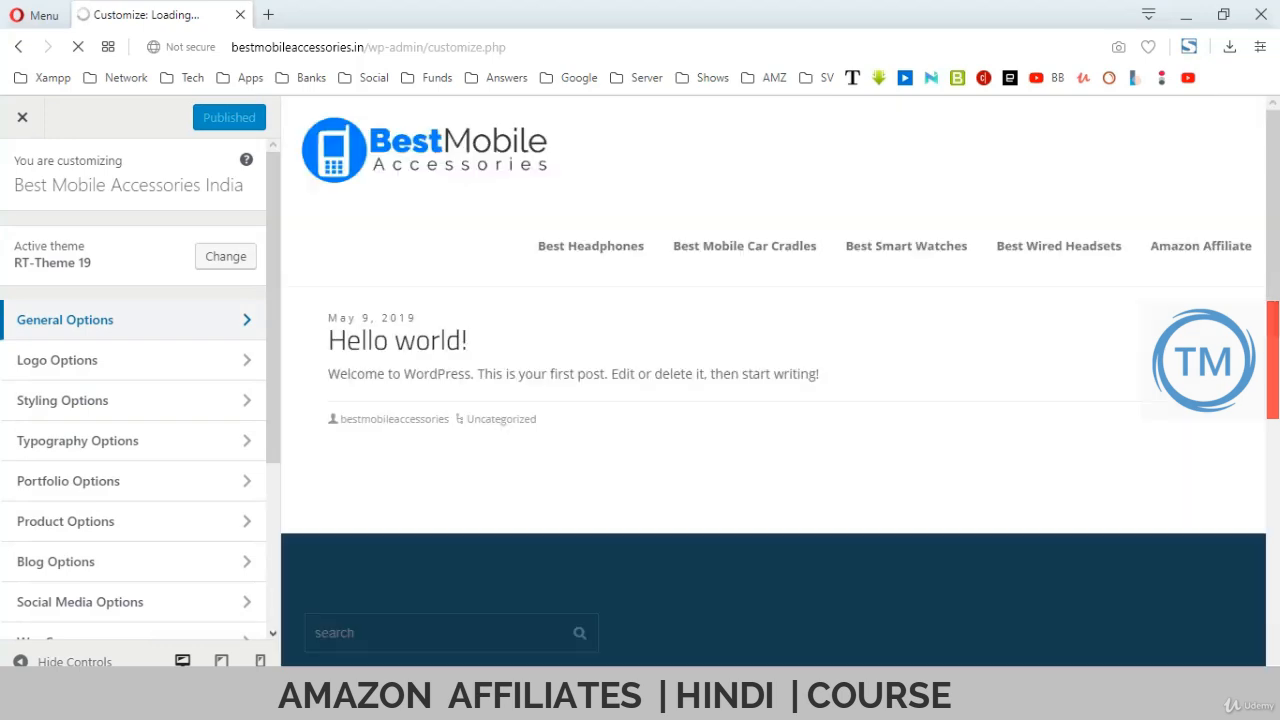
{"action": "scroll", "coordinate": [130, 330], "scroll_direction": "down", "scroll_amount": 3}
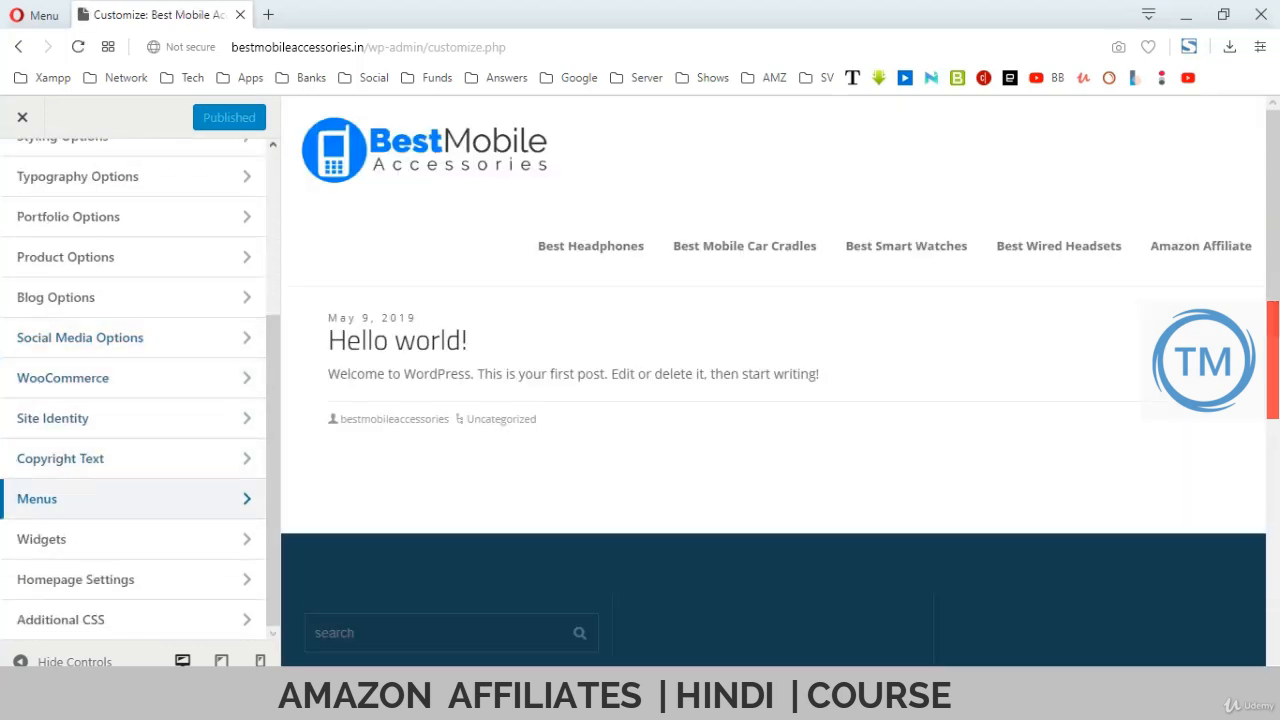
{"action": "scroll", "coordinate": [130, 420], "scroll_direction": "up", "scroll_amount": 3}
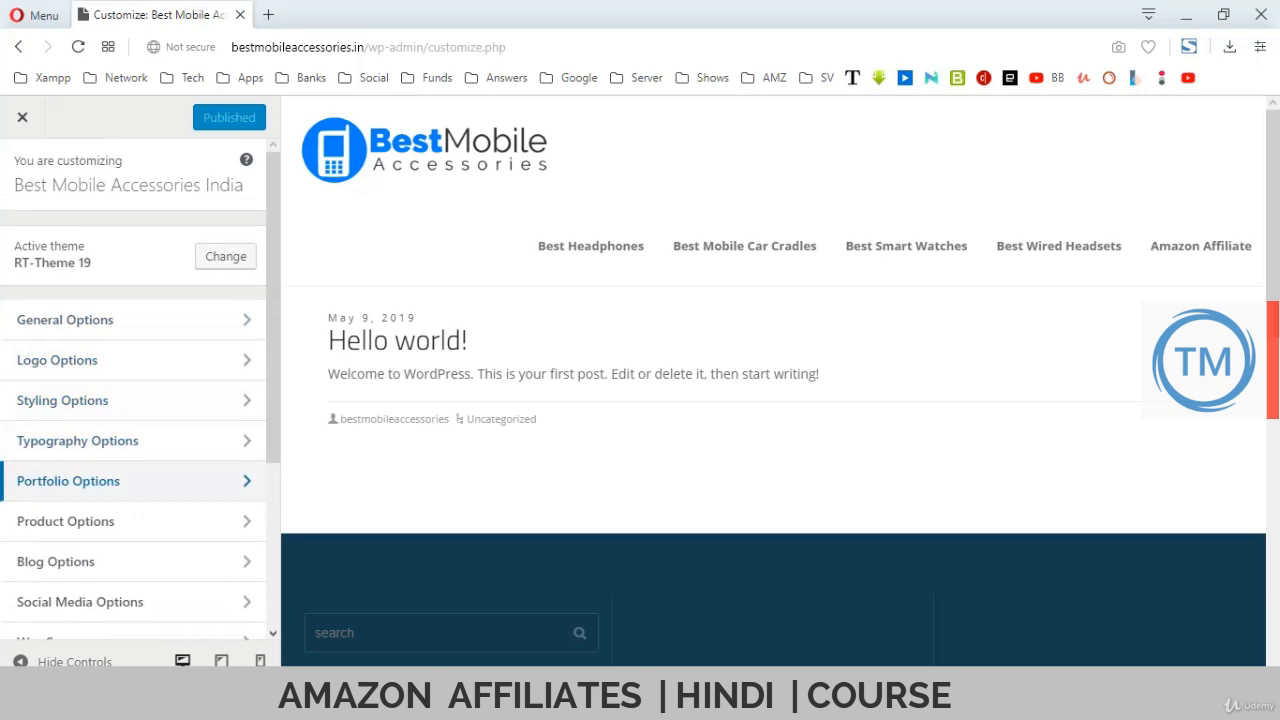
{"action": "left_click", "coordinate": [78, 440]}
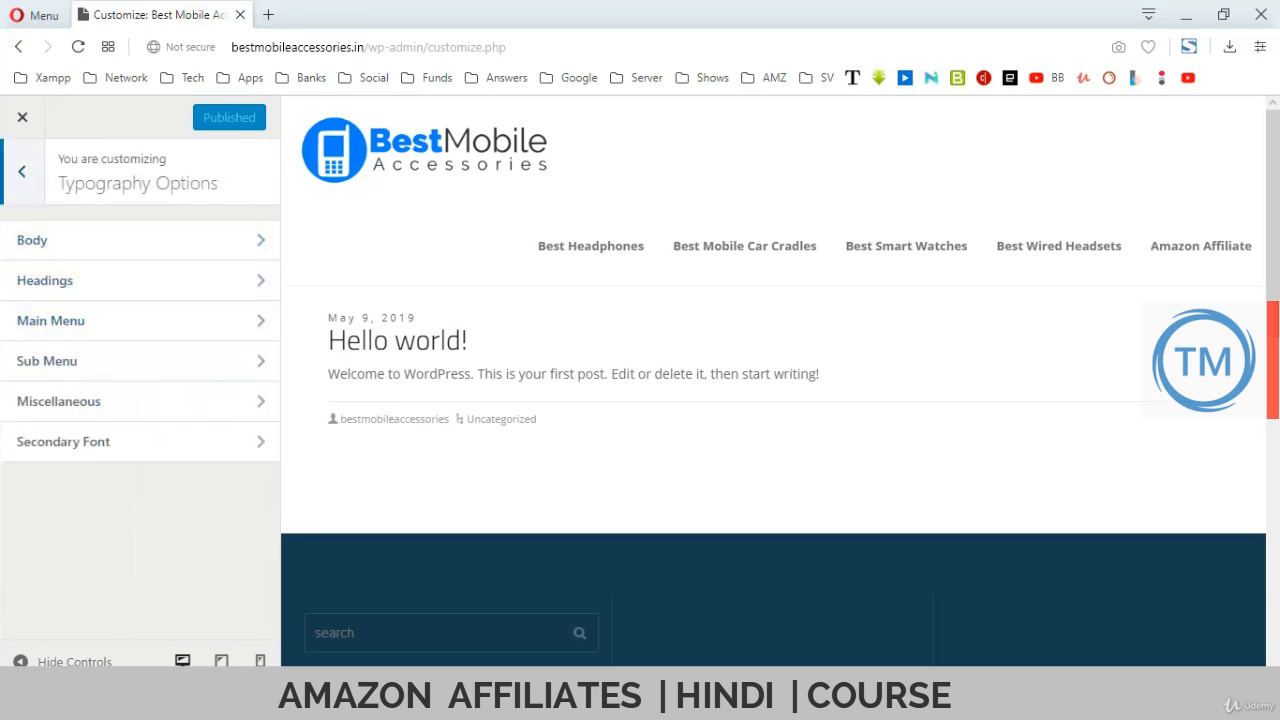
{"action": "left_click_drag", "start_coordinate": [327, 342], "coordinate": [468, 342]}
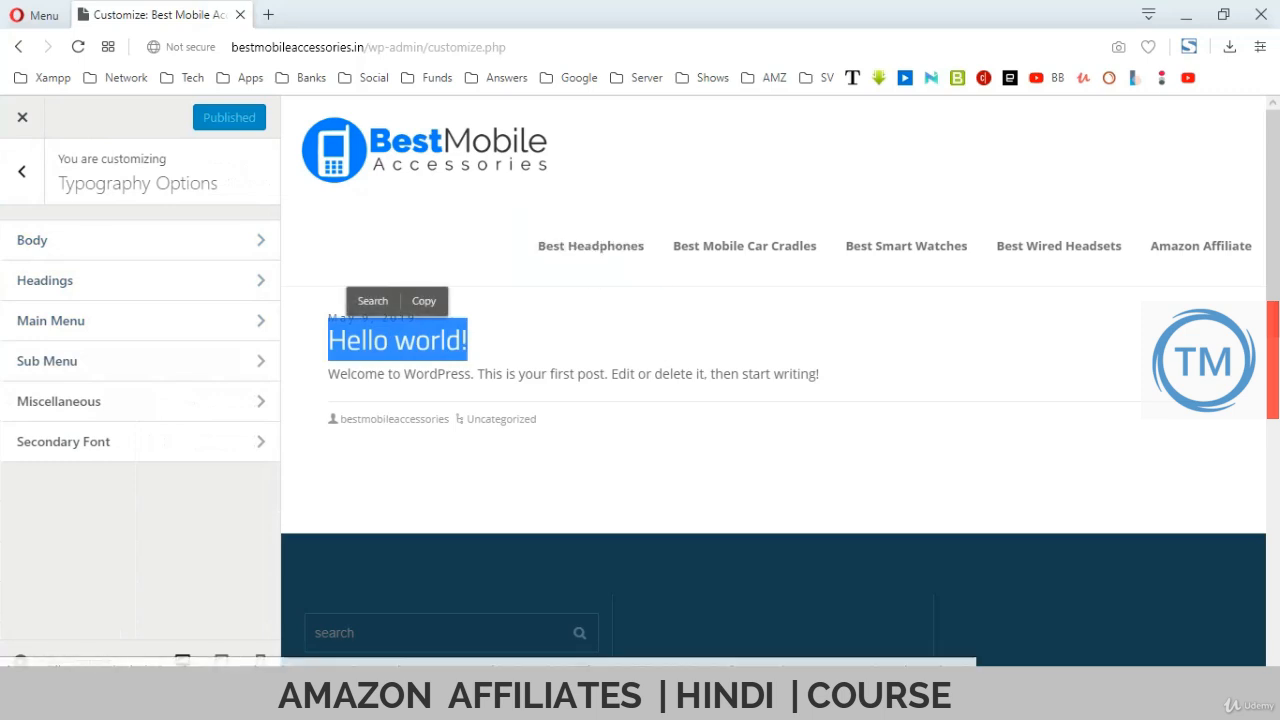
{"action": "left_click", "coordinate": [574, 316]}
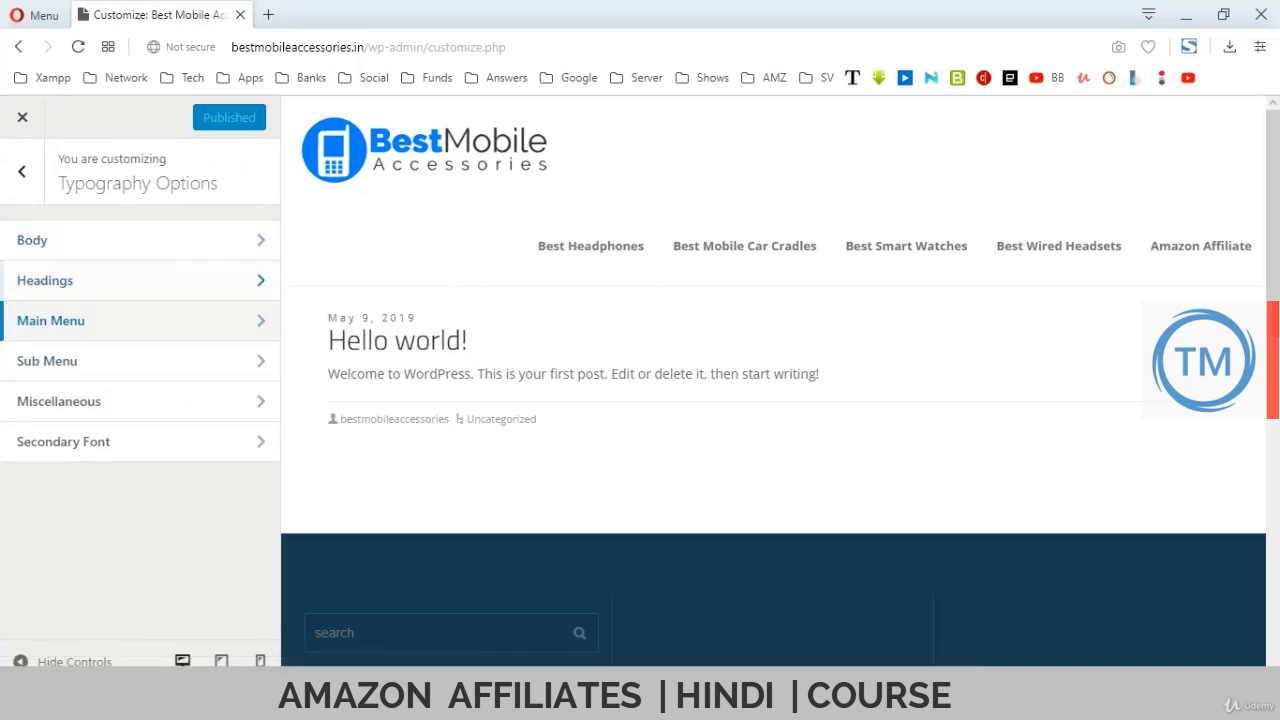
{"action": "left_click", "coordinate": [100, 320]}
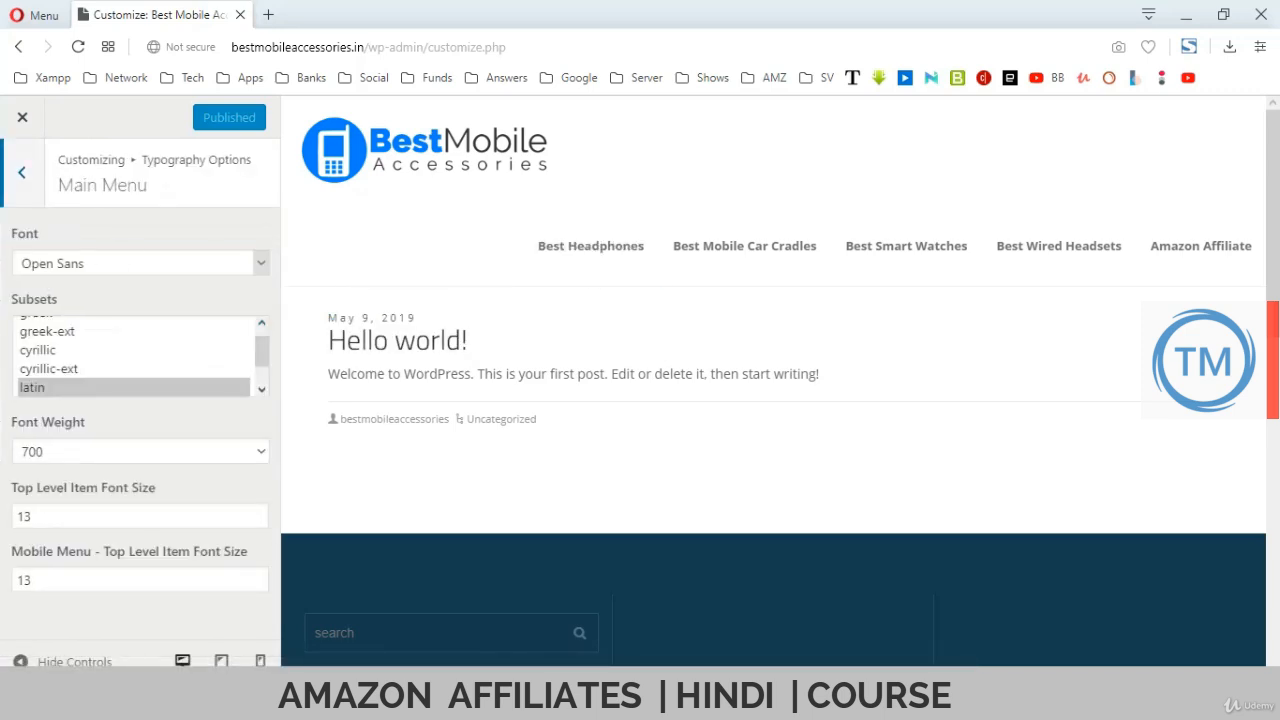
{"action": "left_click", "coordinate": [260, 263]}
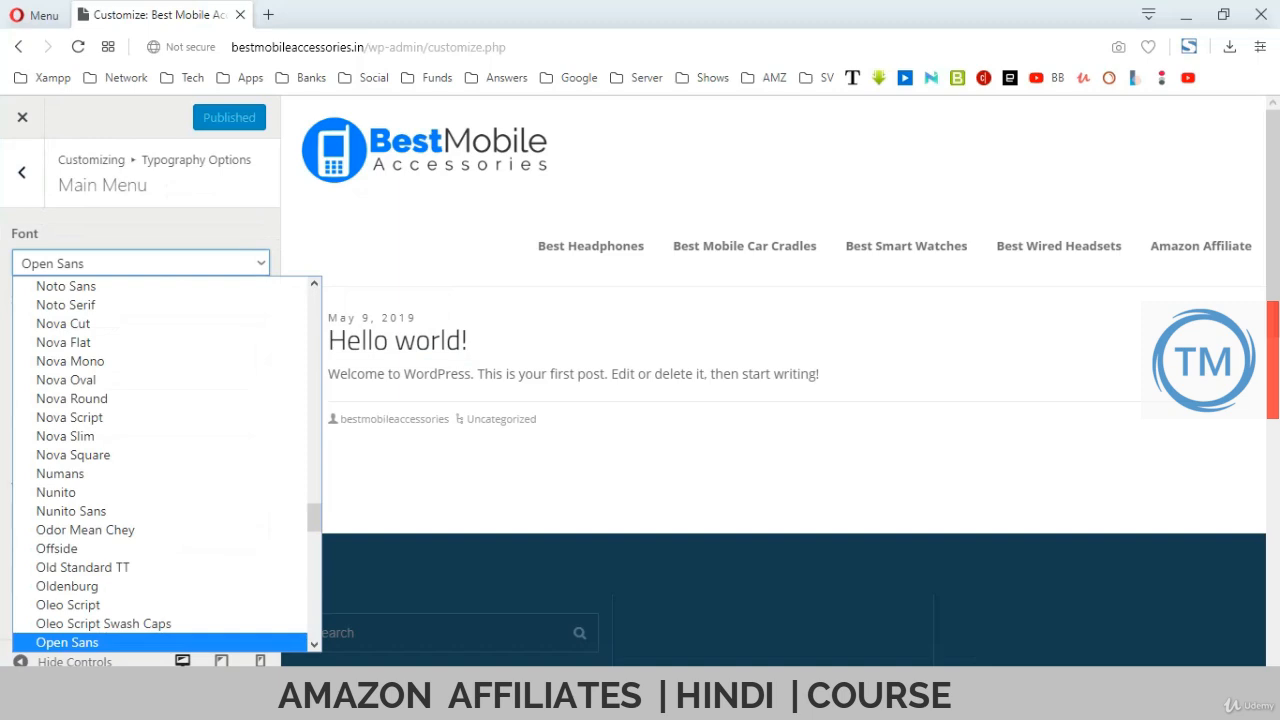
{"action": "type", "text": "ro"}
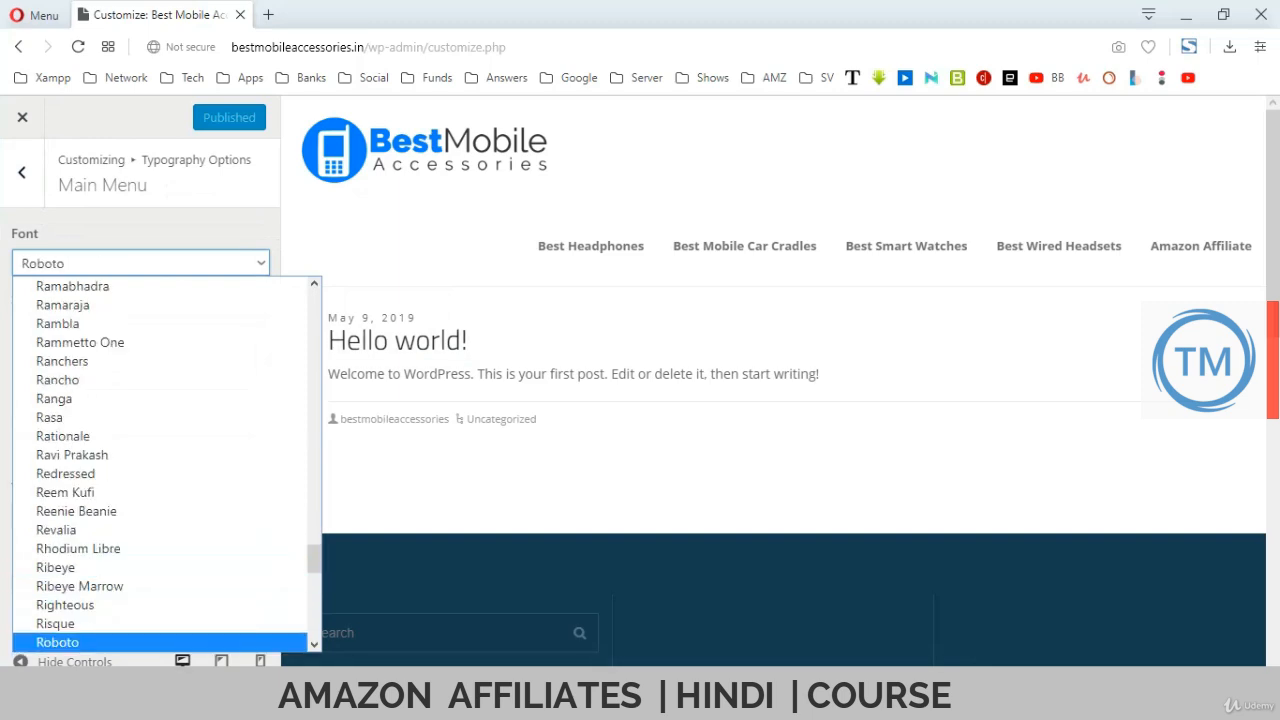
{"action": "key", "text": "Return"}
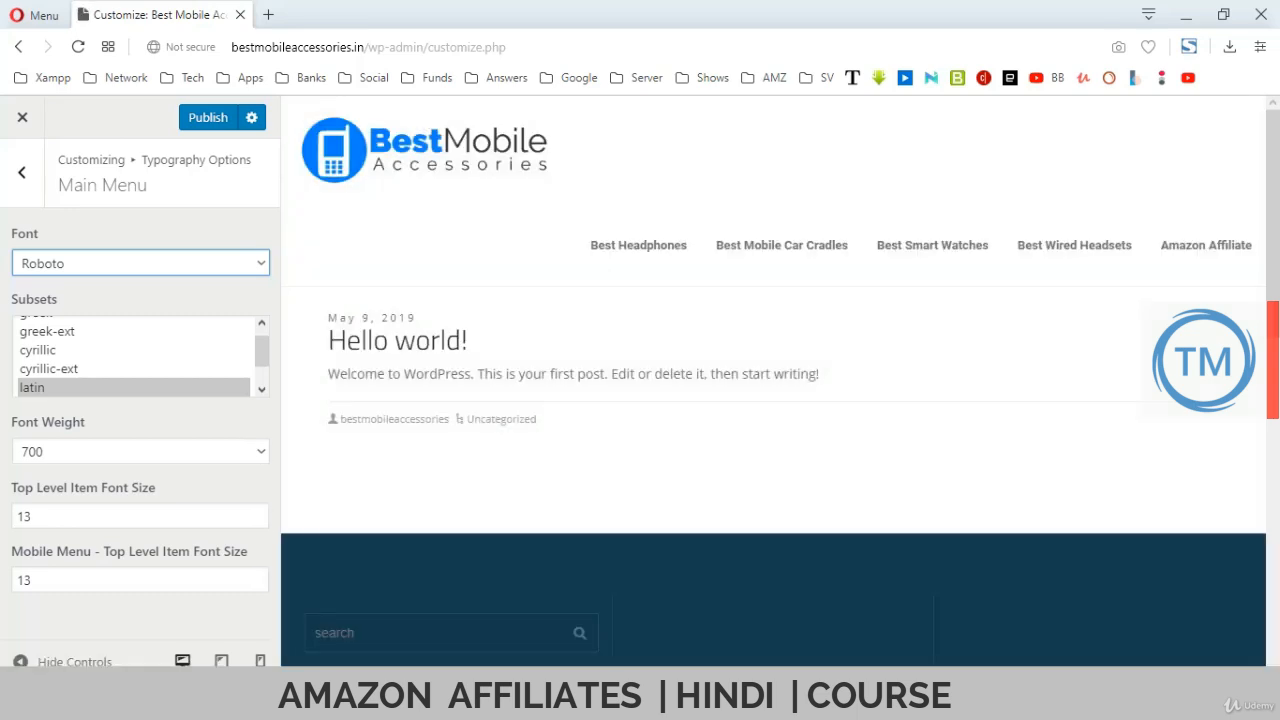
Change the main menu font's subset selection and set its font weight to regular.
{"action": "scroll", "coordinate": [135, 355], "scroll_direction": "up", "scroll_amount": 1}
{"action": "left_click", "coordinate": [120, 347]}
{"action": "scroll", "coordinate": [120, 347], "scroll_direction": "down", "scroll_amount": 1}
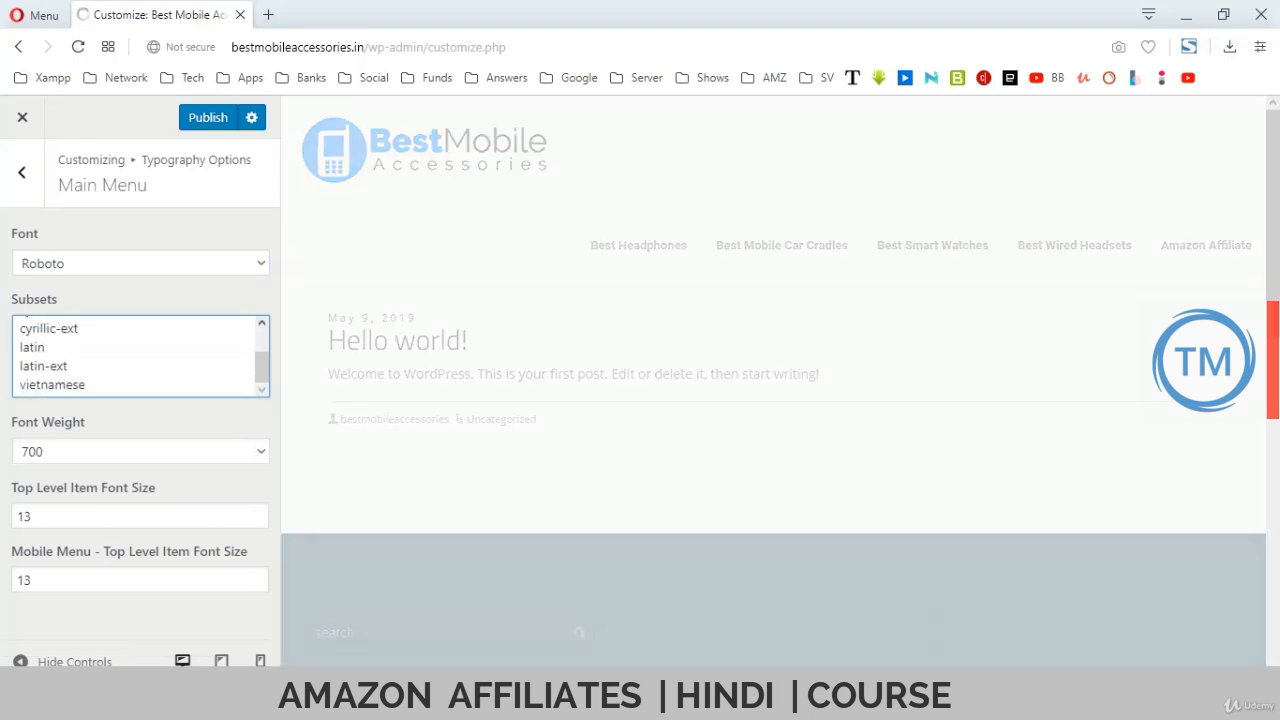
{"action": "left_click", "coordinate": [260, 451]}
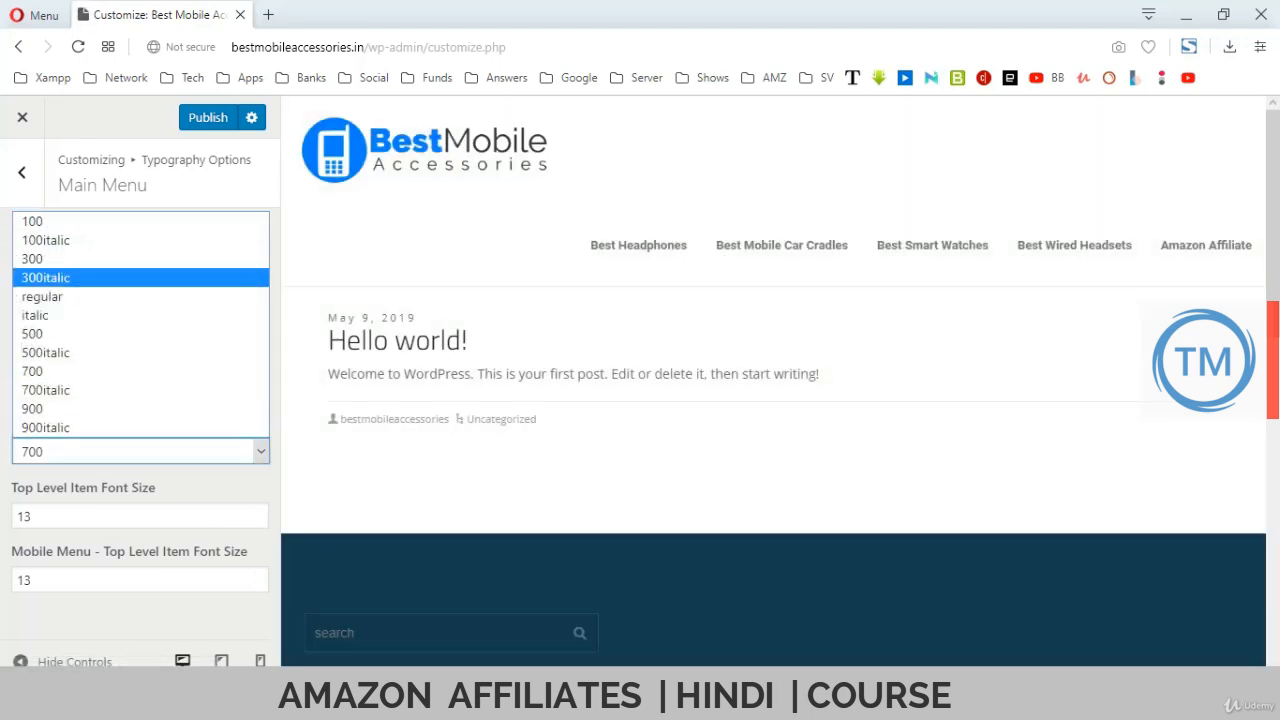
{"action": "left_click", "coordinate": [100, 297]}
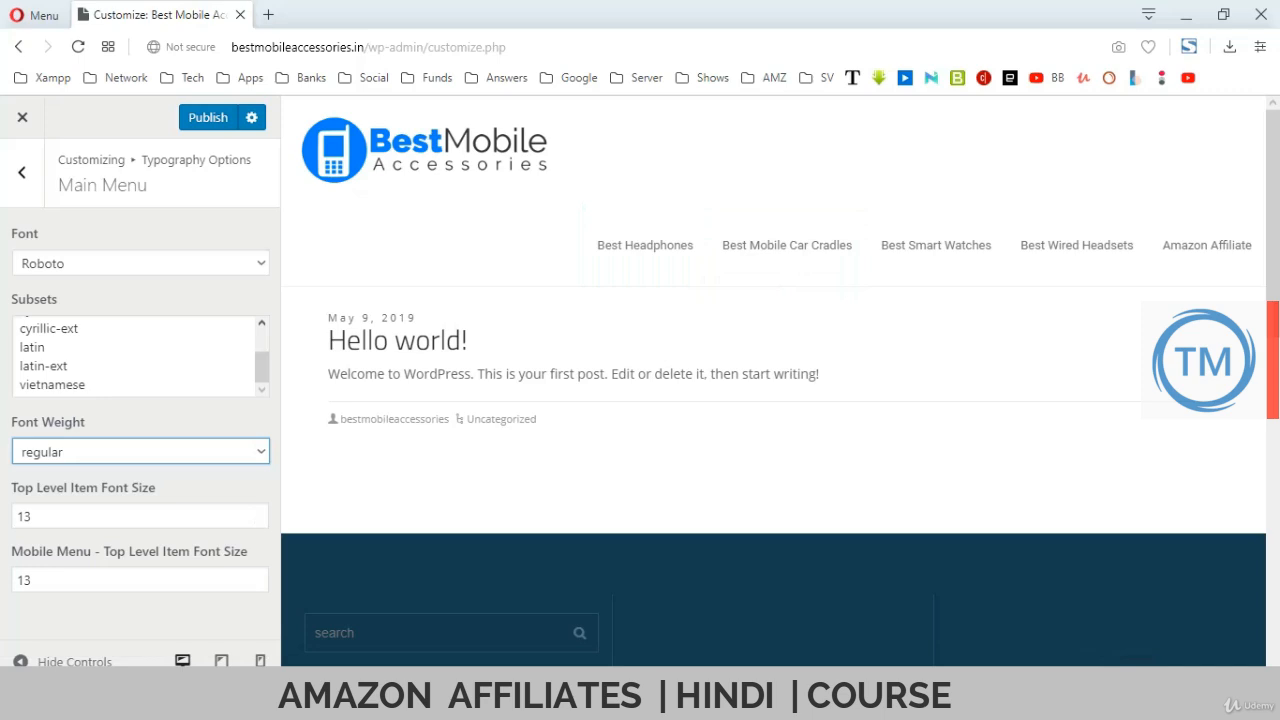
Set the main menu's top level item font size to 15 and return to the typography options.
{"action": "scroll", "coordinate": [773, 380], "scroll_direction": "down", "scroll_amount": 1}
{"action": "left_click", "coordinate": [140, 516]}
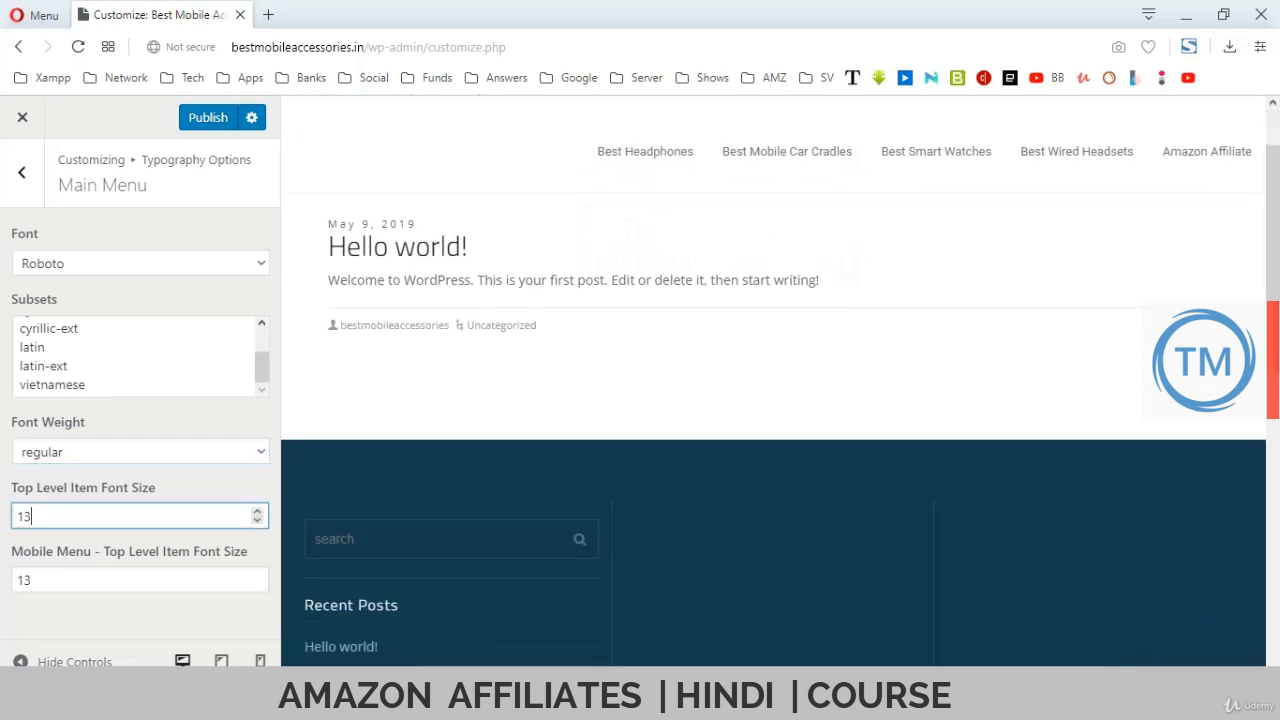
{"action": "key", "text": "Up"}
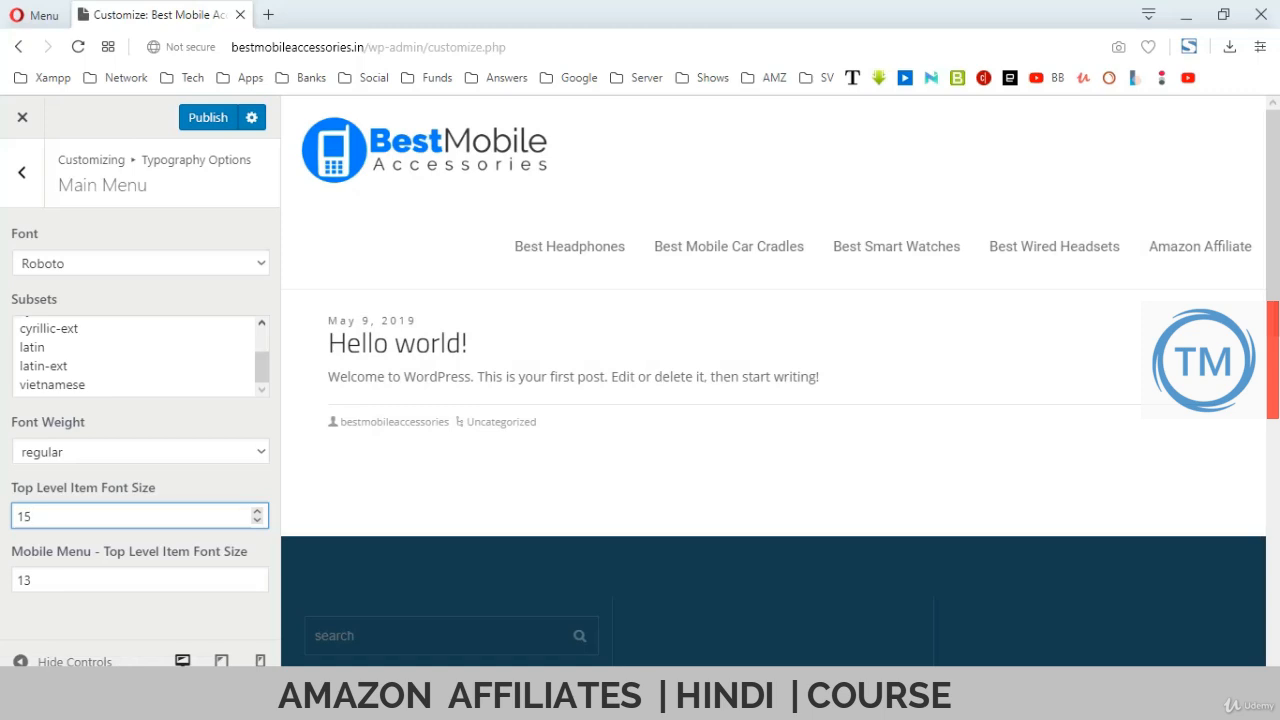
{"action": "left_click", "coordinate": [22, 173]}
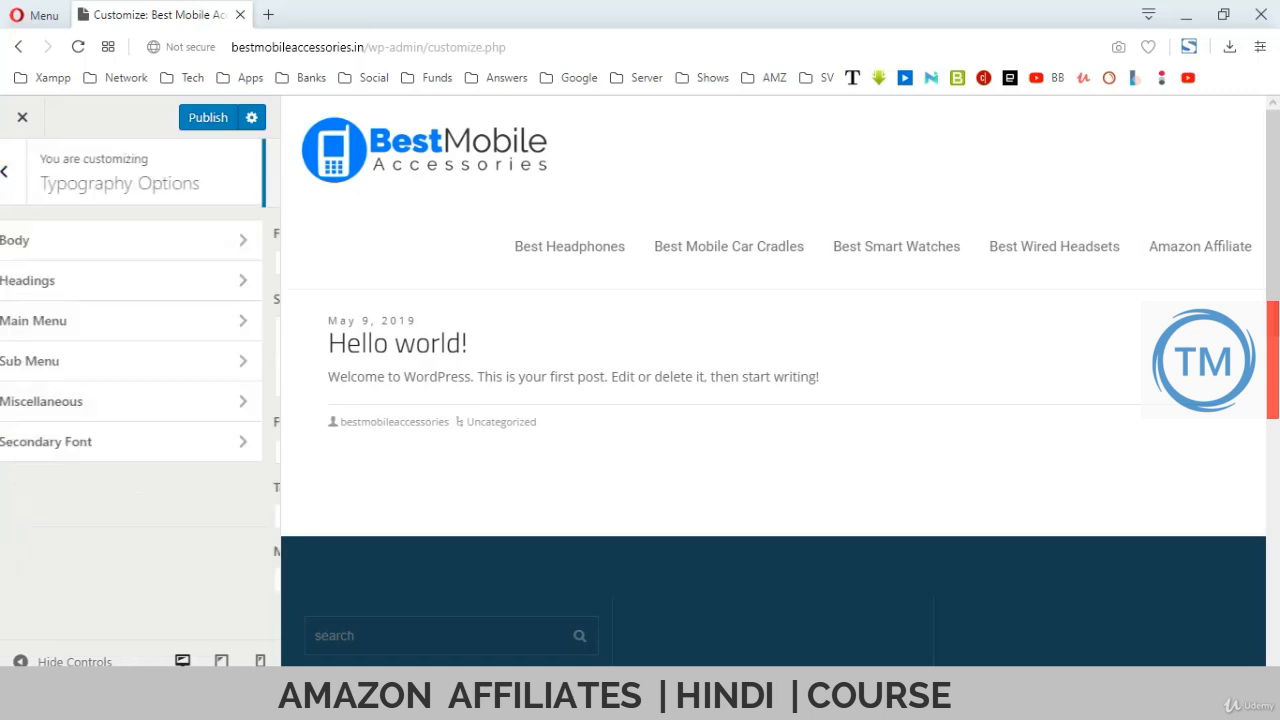
Set the sub menu's typography font to Roboto.
{"action": "mouse_move", "coordinate": [1200, 247]}
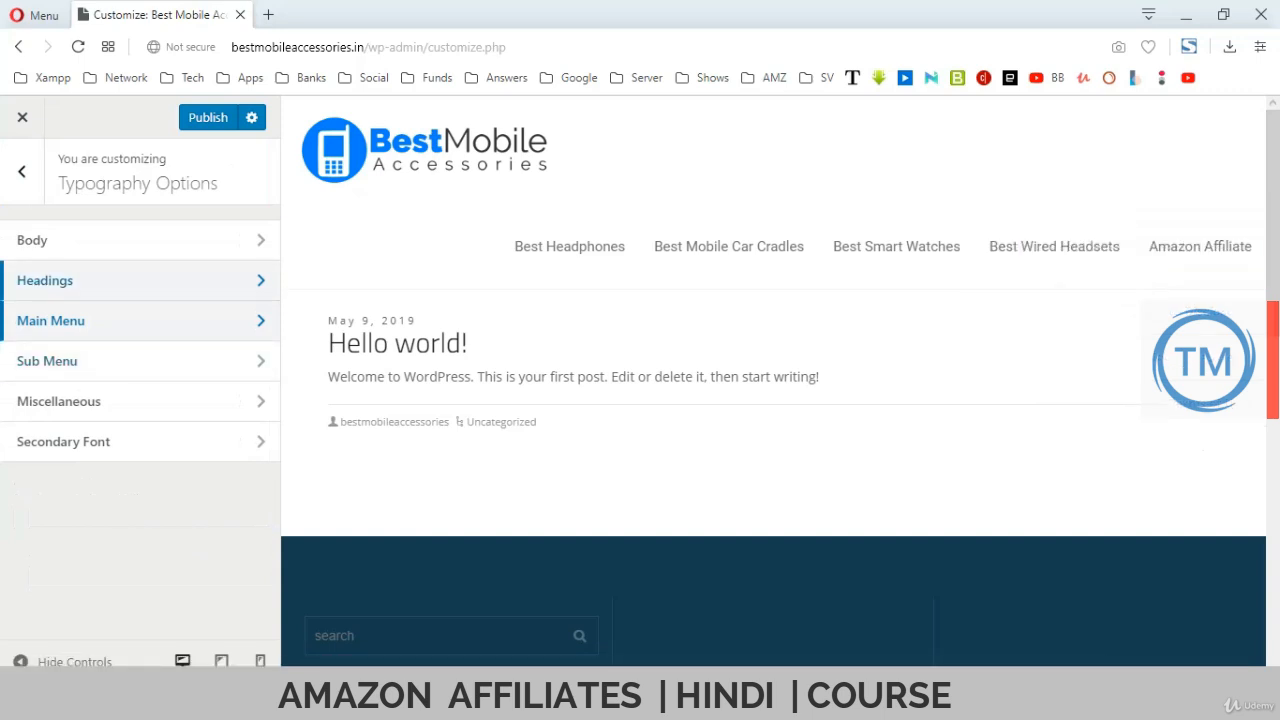
{"action": "left_click", "coordinate": [140, 361]}
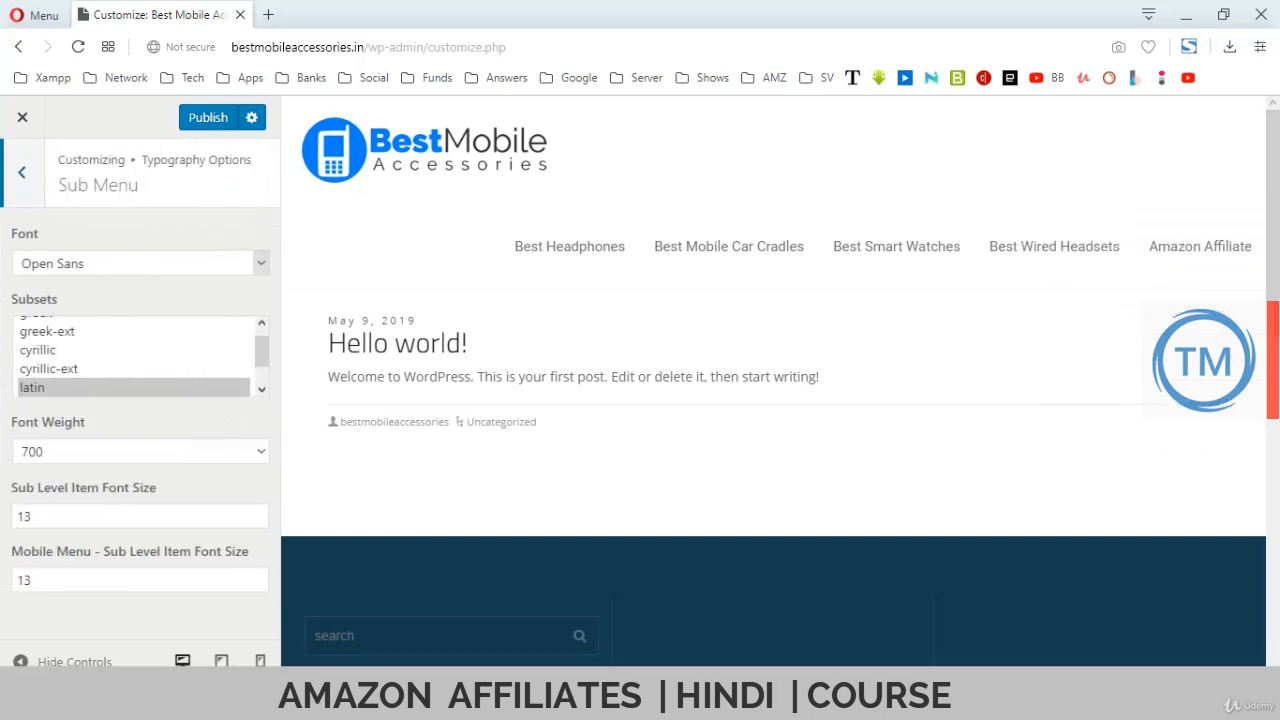
{"action": "left_click", "coordinate": [141, 263]}
{"action": "type", "text": "ro"}
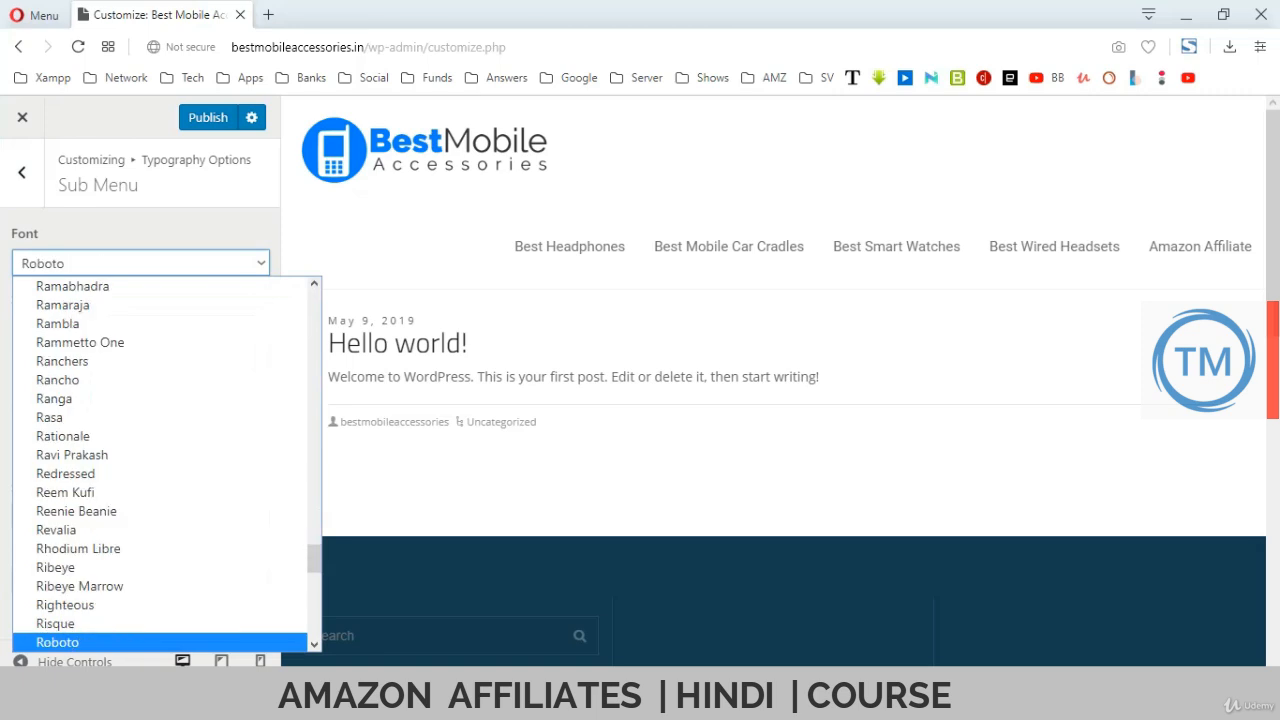
{"action": "left_click", "coordinate": [90, 642]}
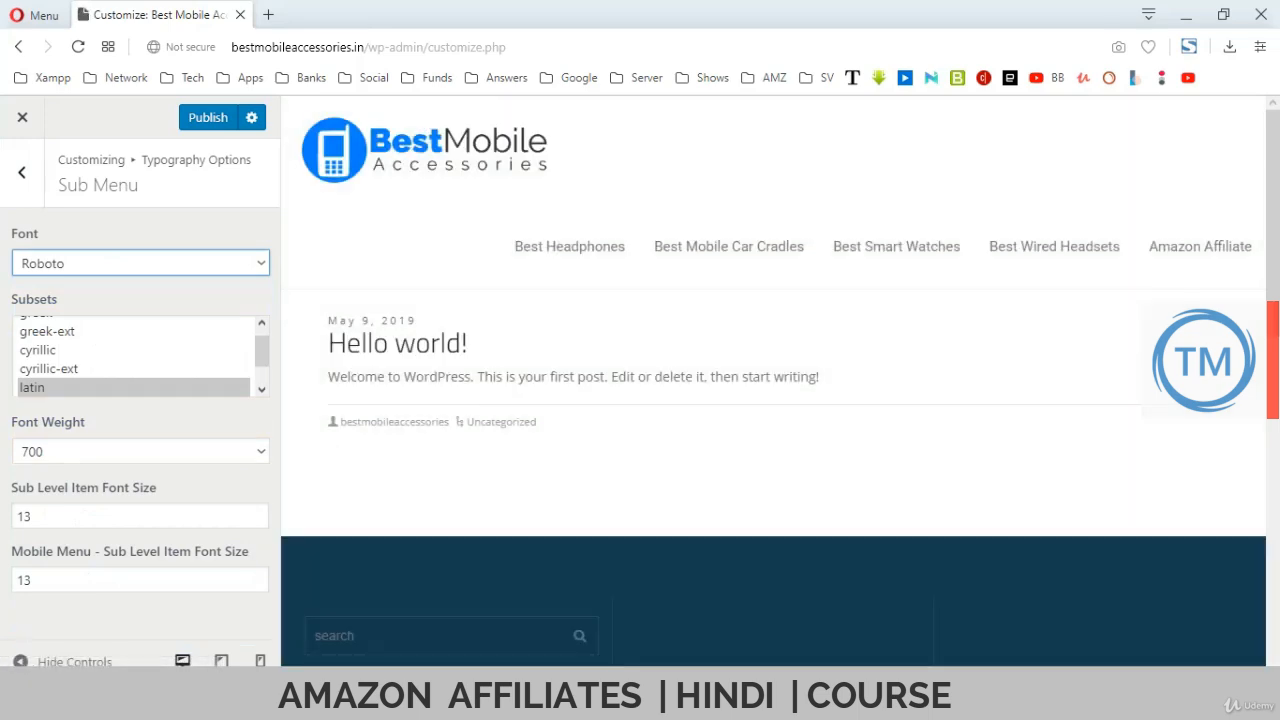
Set the sub menu's font weight to regular and its sub level item font size to 14.
{"action": "left_click", "coordinate": [260, 451]}
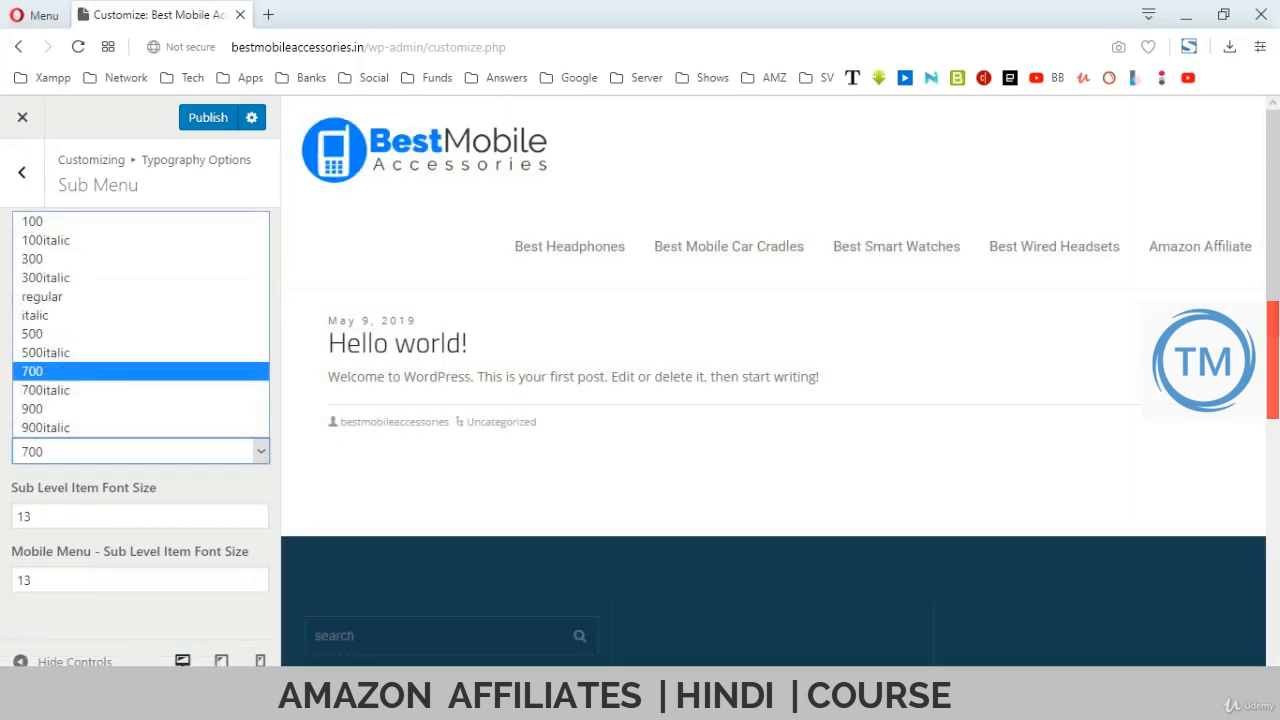
{"action": "left_click", "coordinate": [42, 297]}
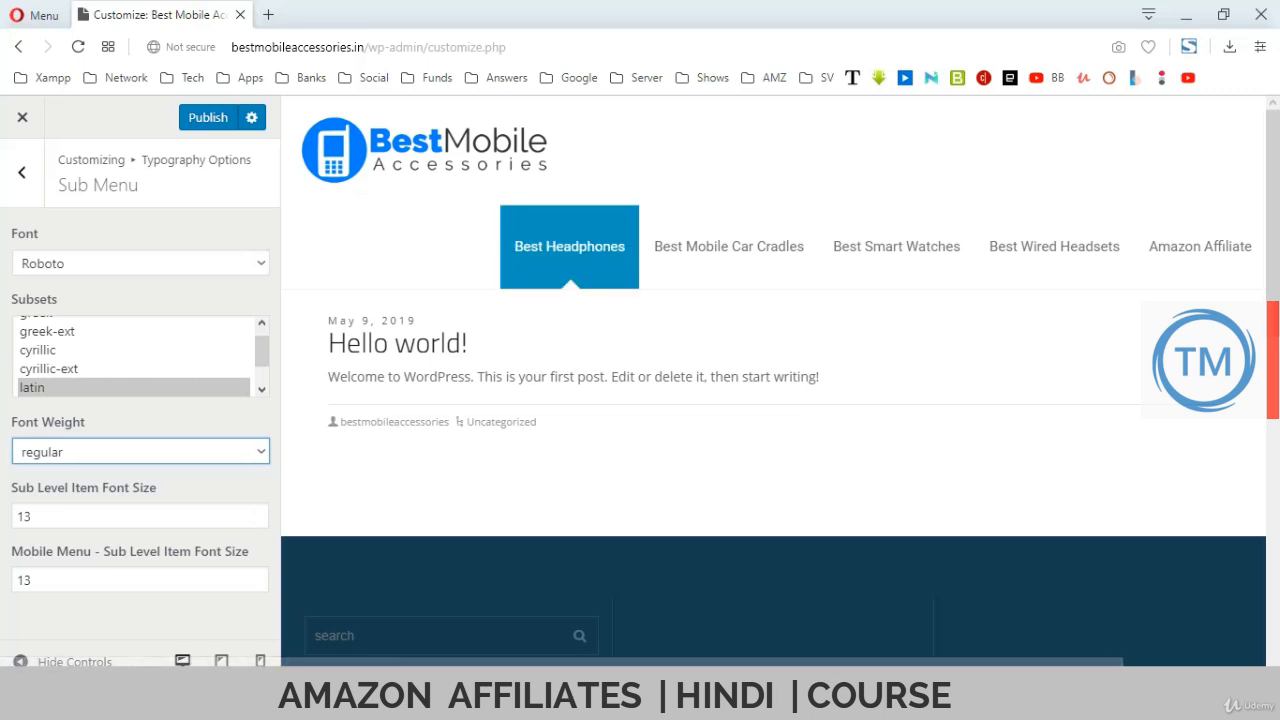
{"action": "mouse_move", "coordinate": [1200, 247]}
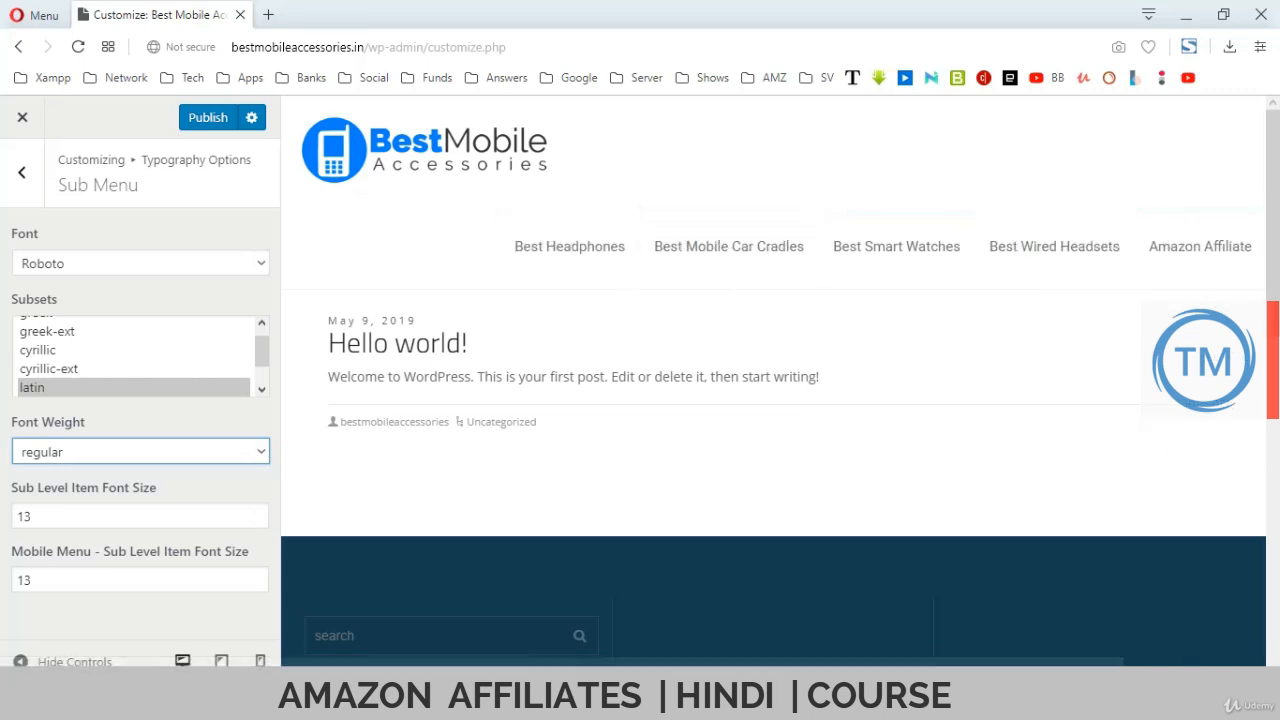
{"action": "left_click", "coordinate": [130, 516]}
{"action": "key", "text": "BackSpace"}
{"action": "type", "text": "4"}
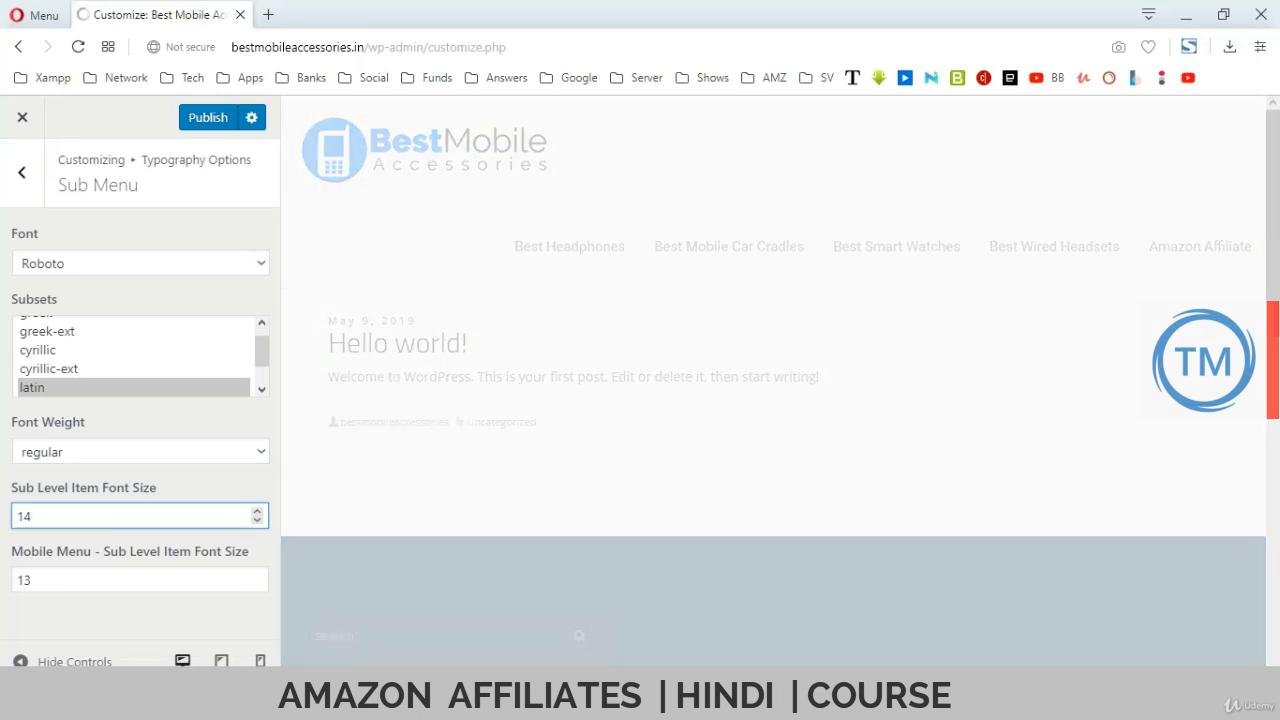
{"action": "mouse_move", "coordinate": [1200, 247]}
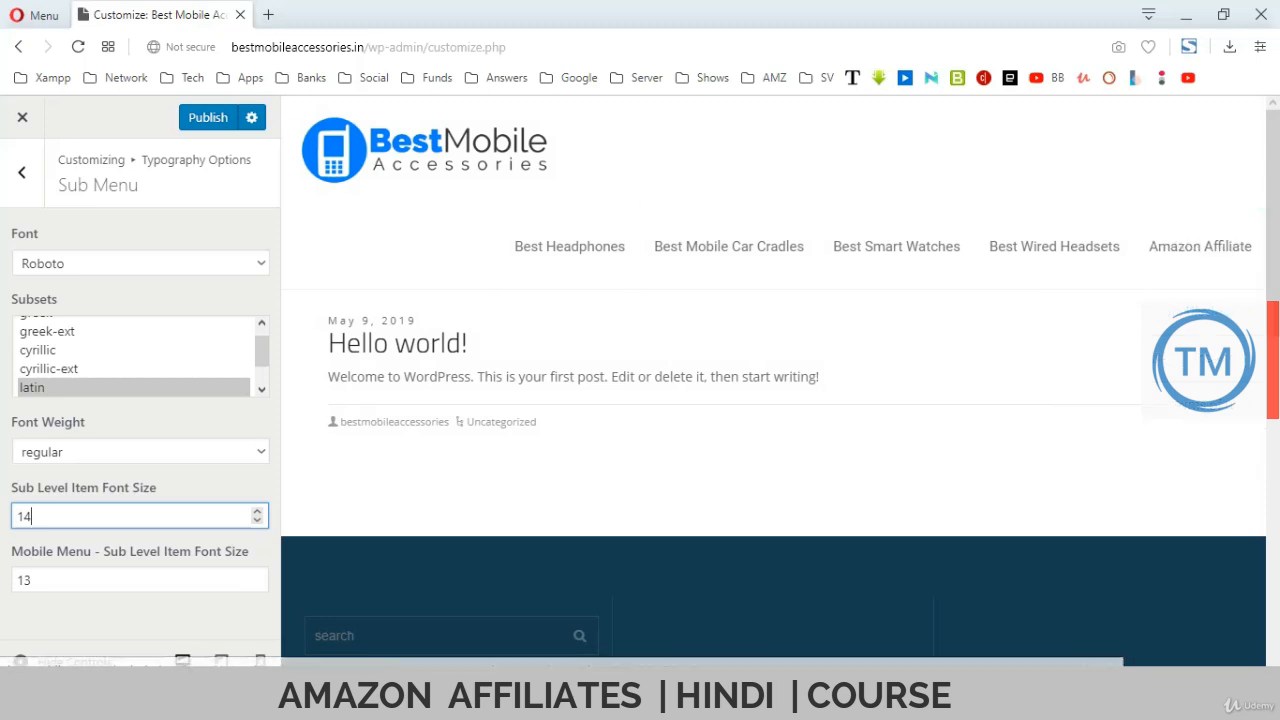
Publish the typography changes and close the customizer to check the Amazon Affiliate menu on the live site.
{"action": "left_click", "coordinate": [208, 118]}
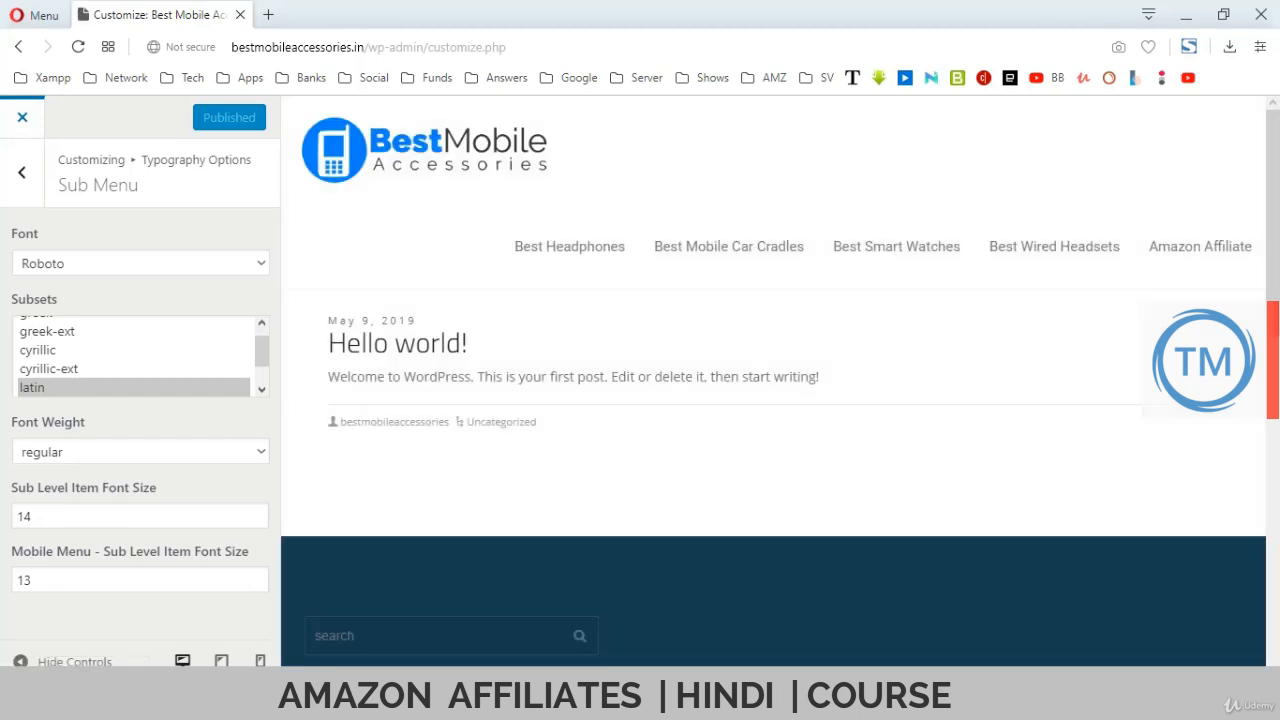
{"action": "left_click", "coordinate": [22, 117]}
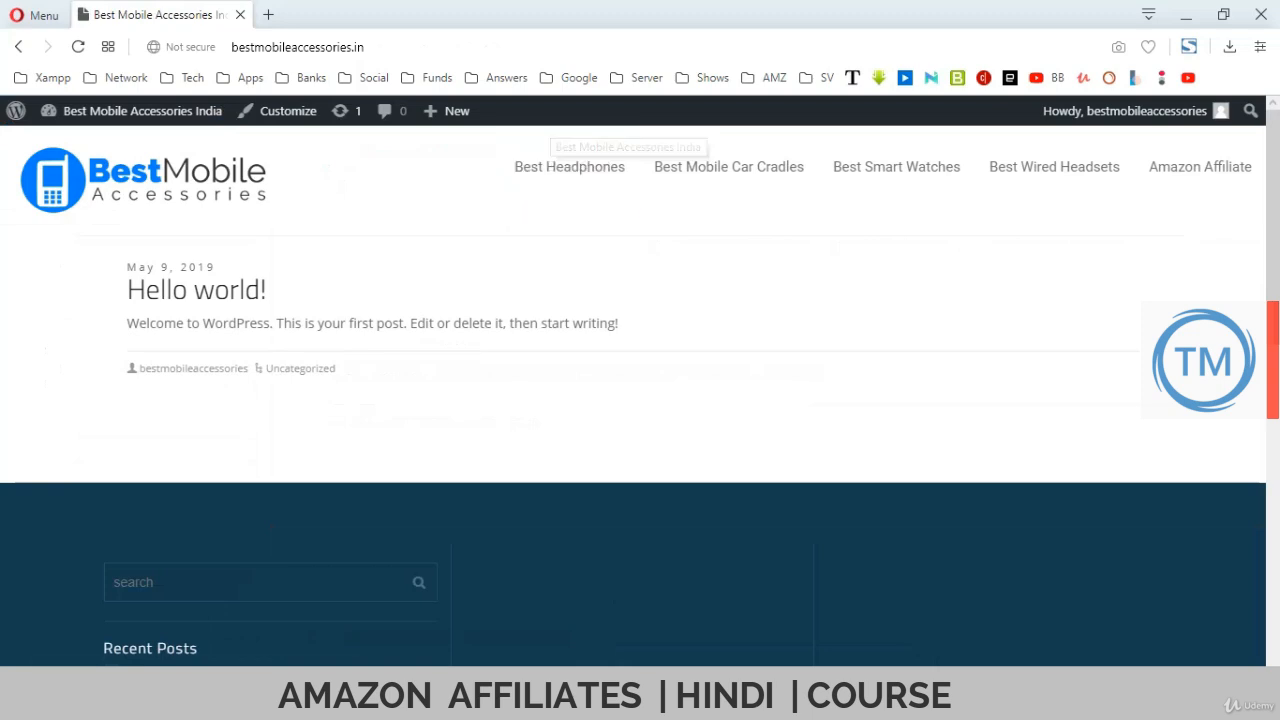
{"action": "mouse_move", "coordinate": [1200, 166]}
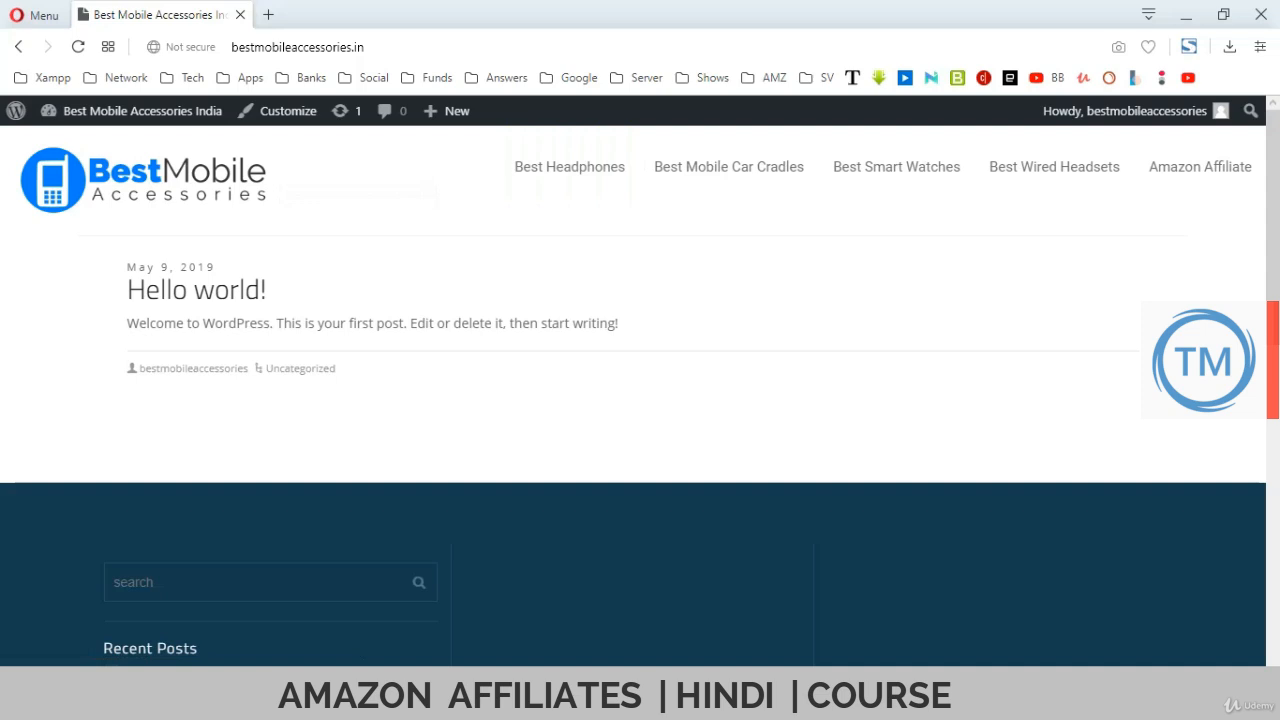
Set the Header Bar Width to Default in the customizer's header styling, publish it, and check the menu on the live site.
{"action": "left_click", "coordinate": [286, 111]}
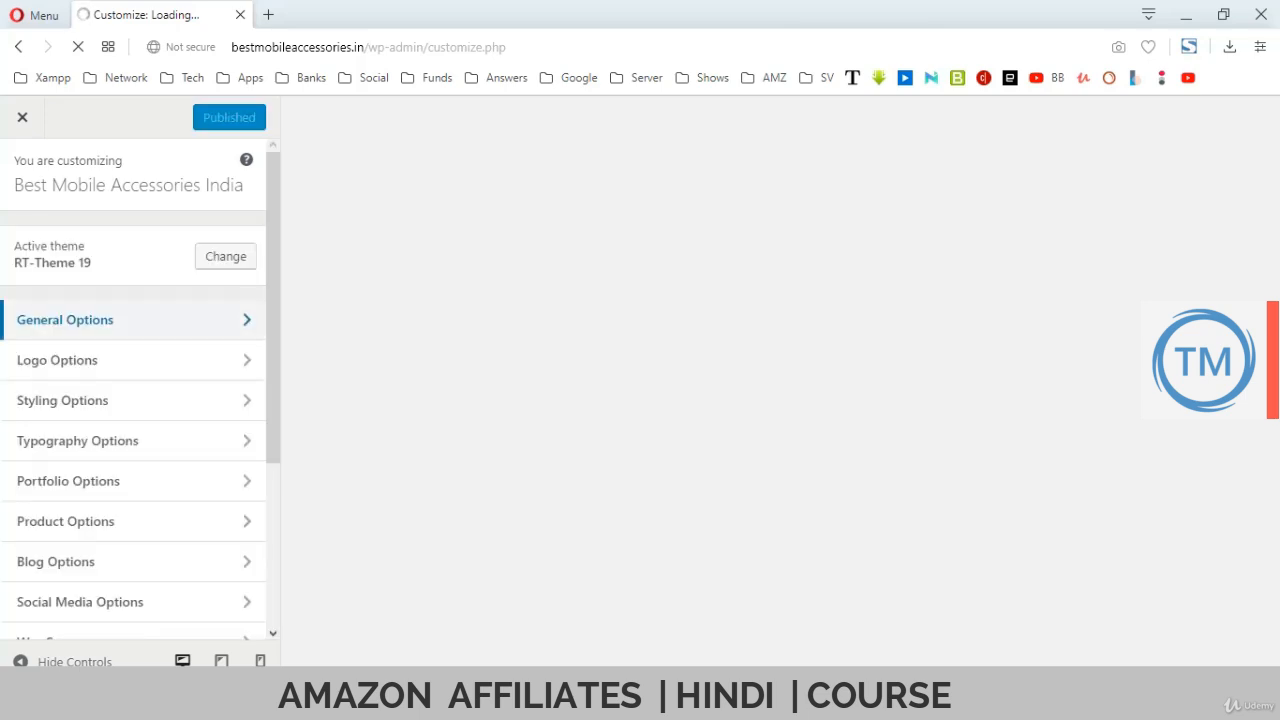
{"action": "left_click", "coordinate": [65, 319]}
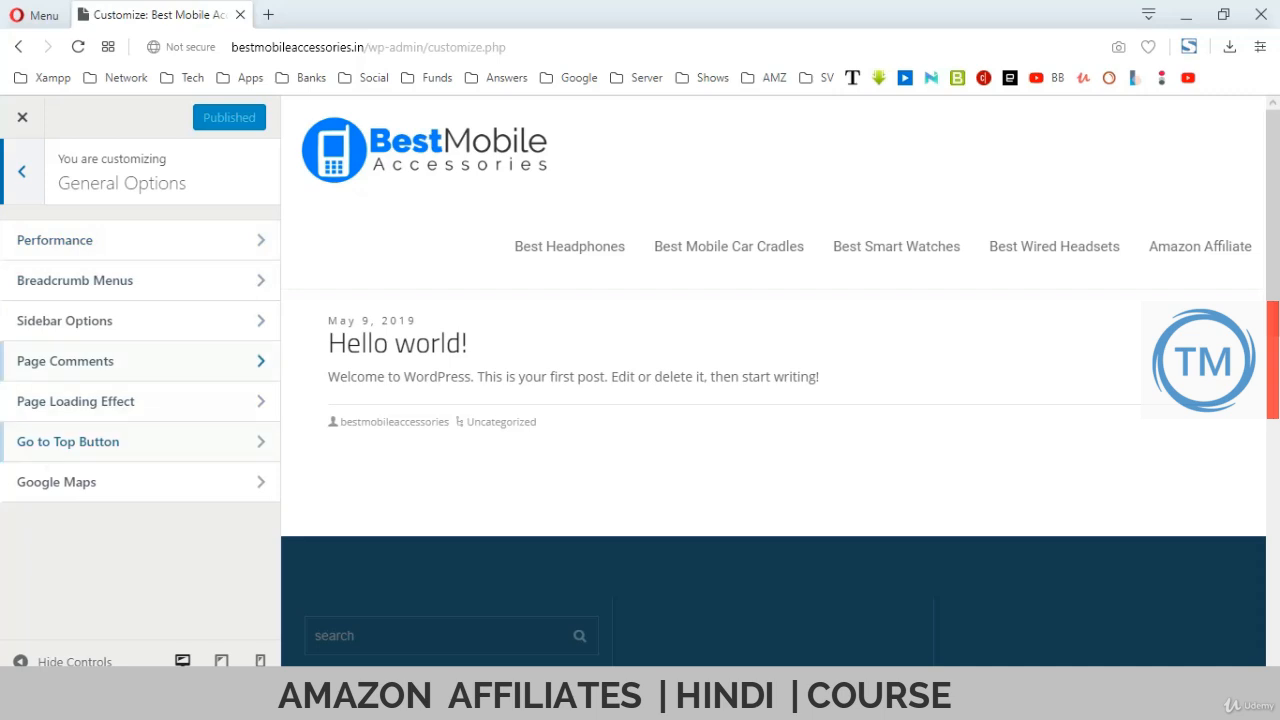
{"action": "left_click", "coordinate": [21, 171]}
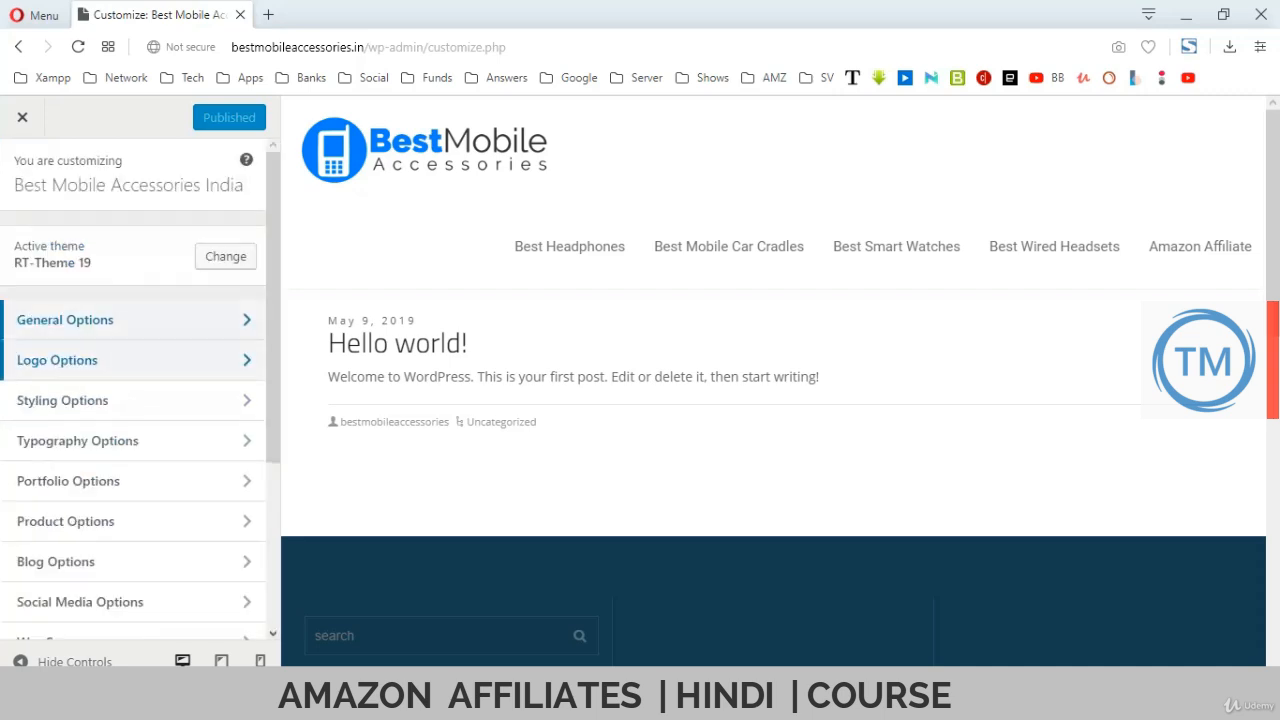
{"action": "left_click", "coordinate": [62, 400]}
{"action": "left_click", "coordinate": [60, 401]}
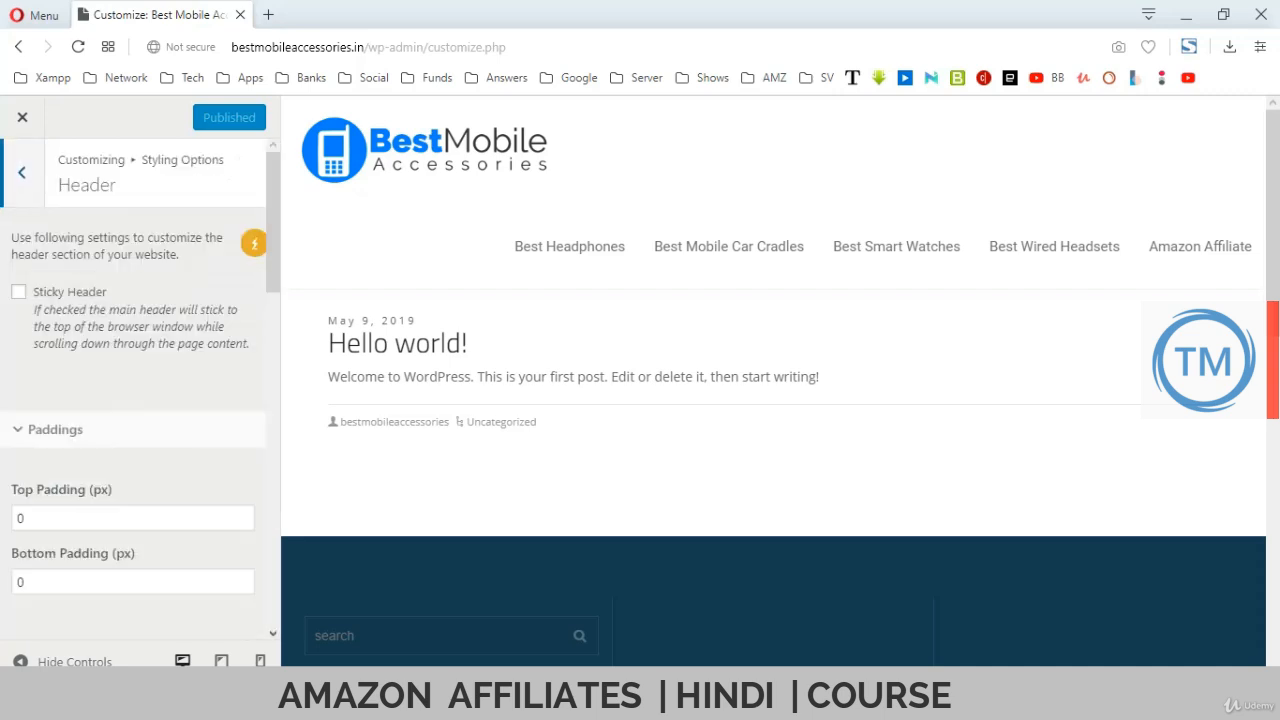
{"action": "scroll", "coordinate": [140, 390], "scroll_direction": "down", "scroll_amount": 5}
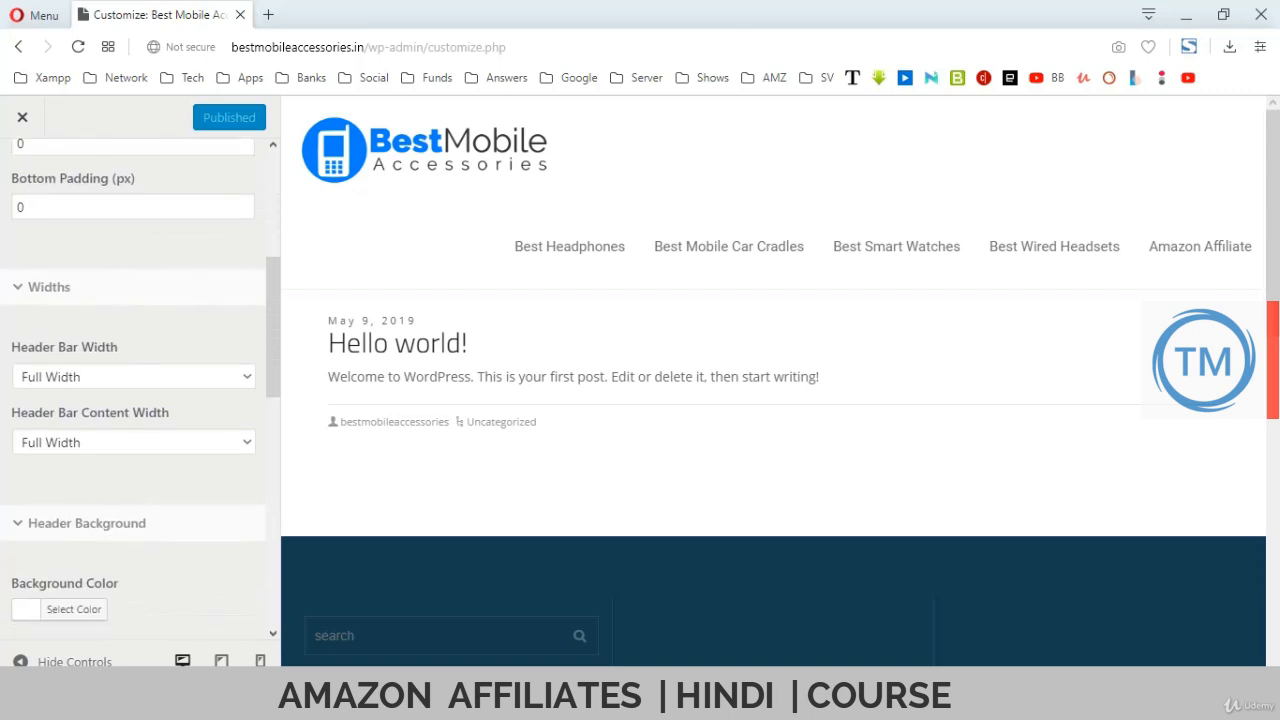
{"action": "left_click", "coordinate": [246, 283]}
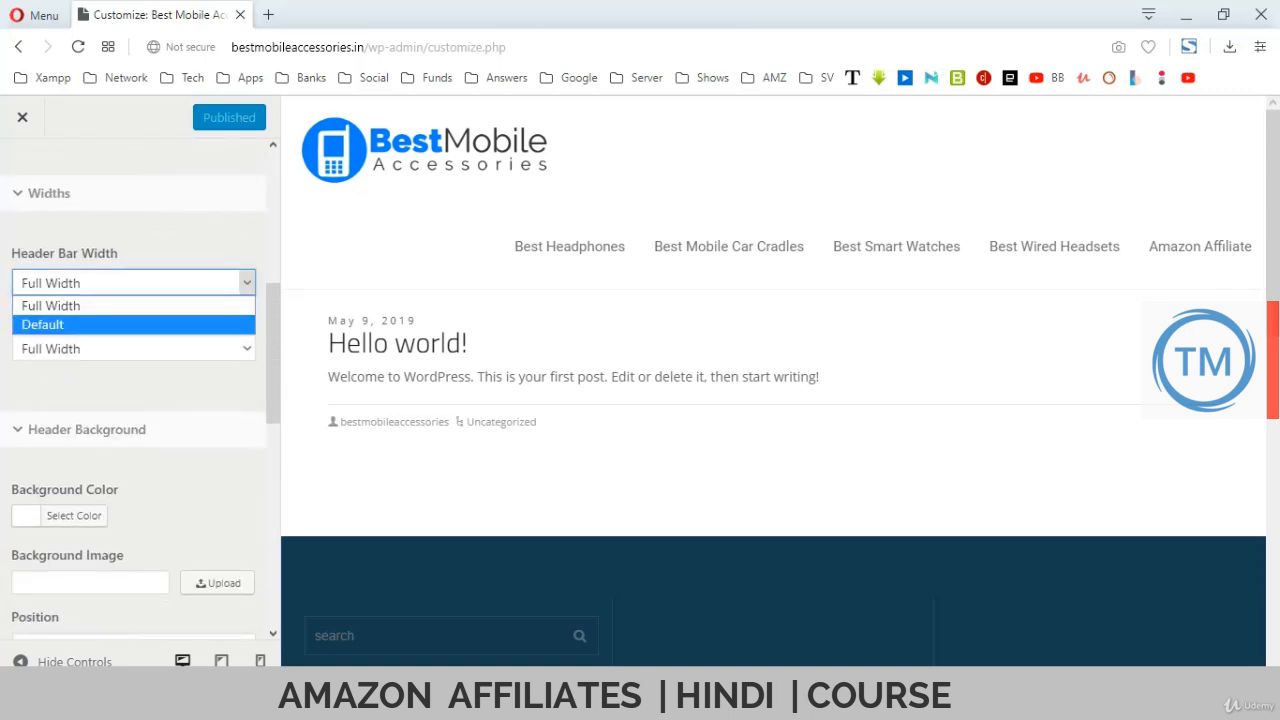
{"action": "key", "text": "Return"}
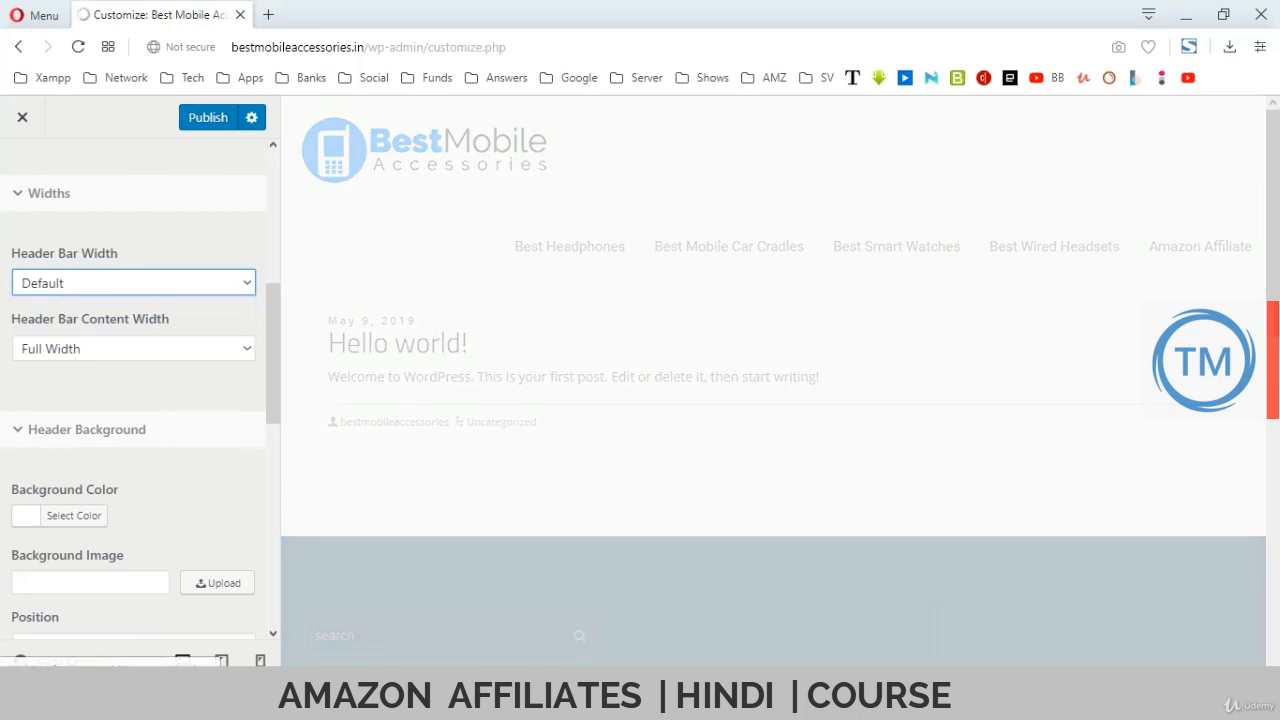
{"action": "left_click", "coordinate": [208, 118]}
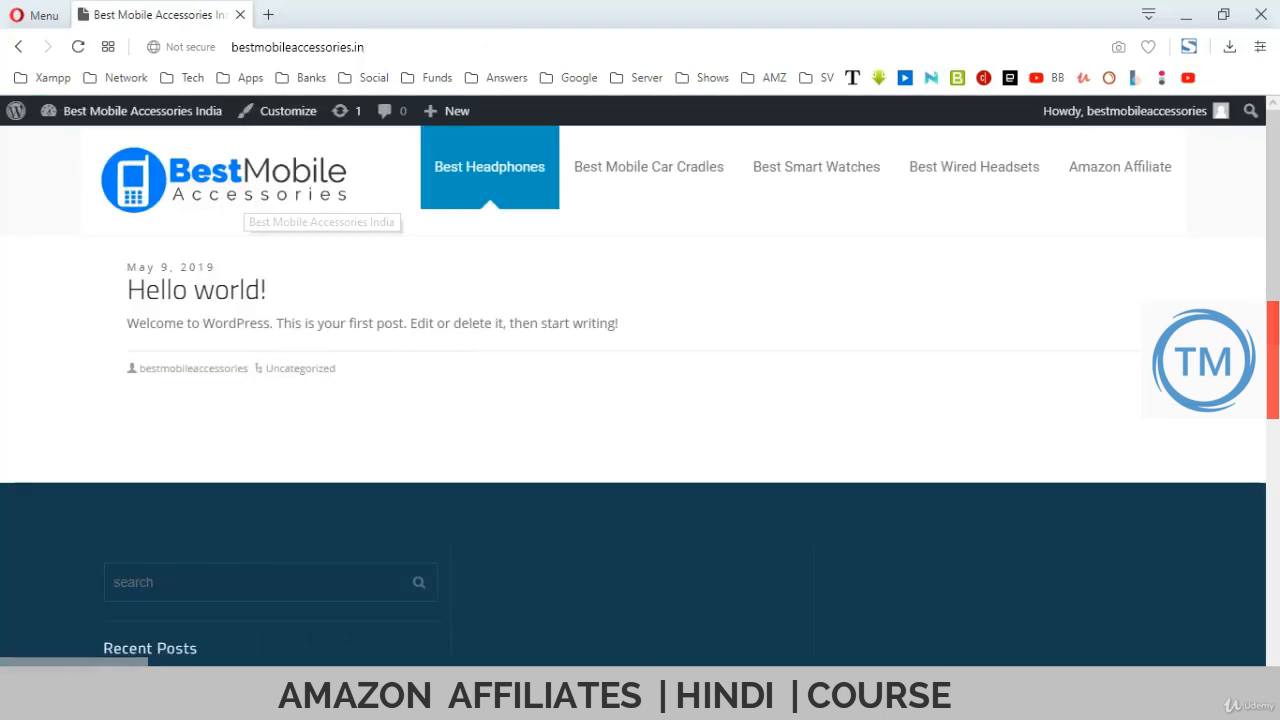
{"action": "mouse_move", "coordinate": [1120, 166]}
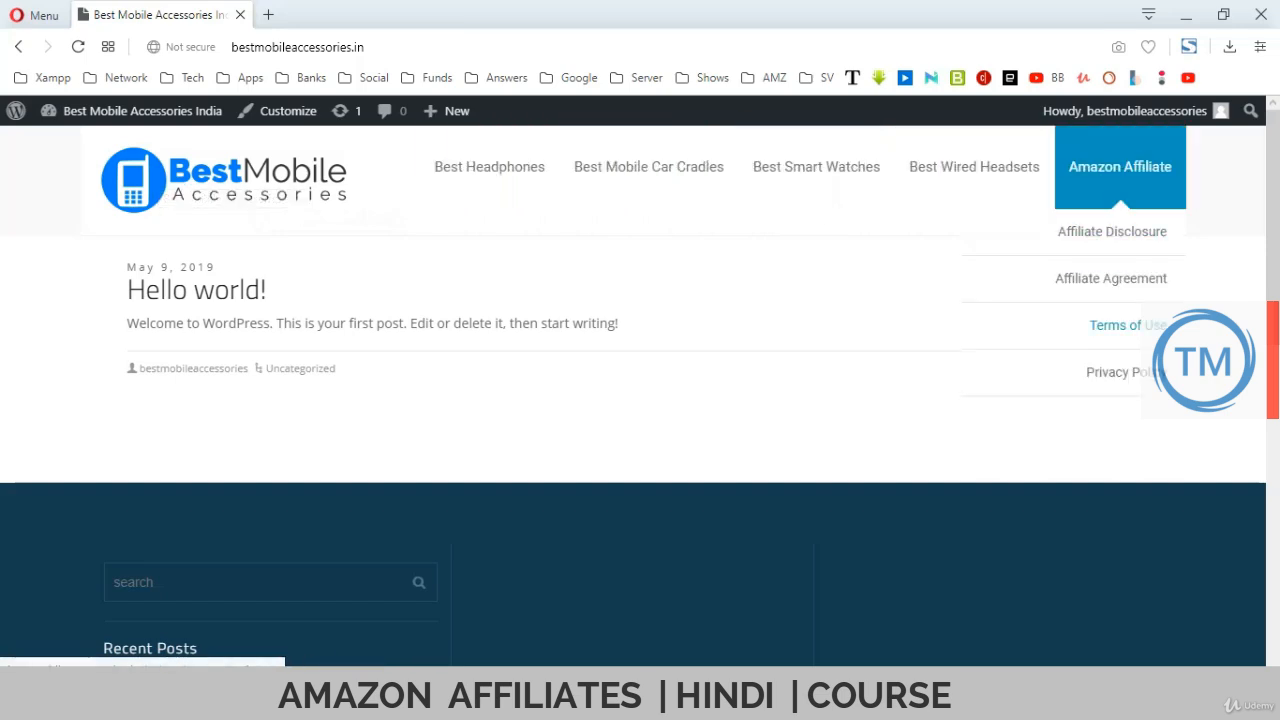
In the customizer's header styling, set Header Bar Width to Full Width and Header Bar Content Width to Default, and publish.
{"action": "left_click", "coordinate": [282, 110]}
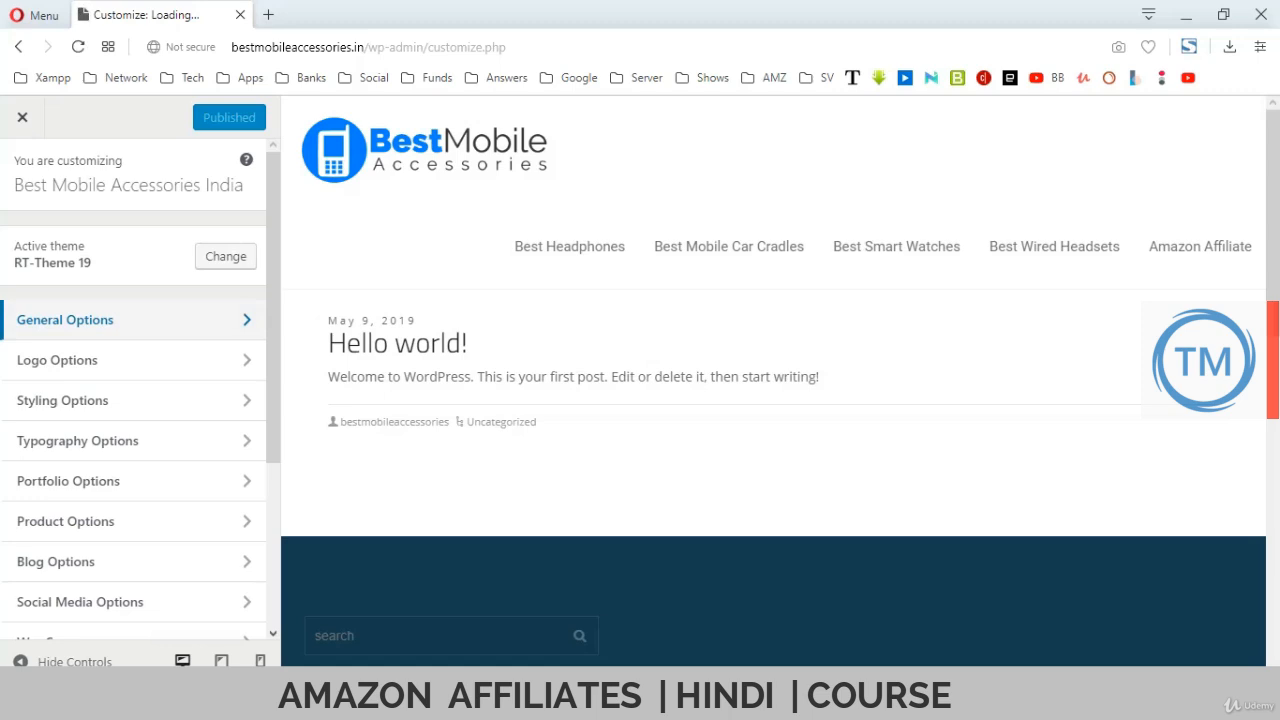
{"action": "left_click", "coordinate": [90, 401]}
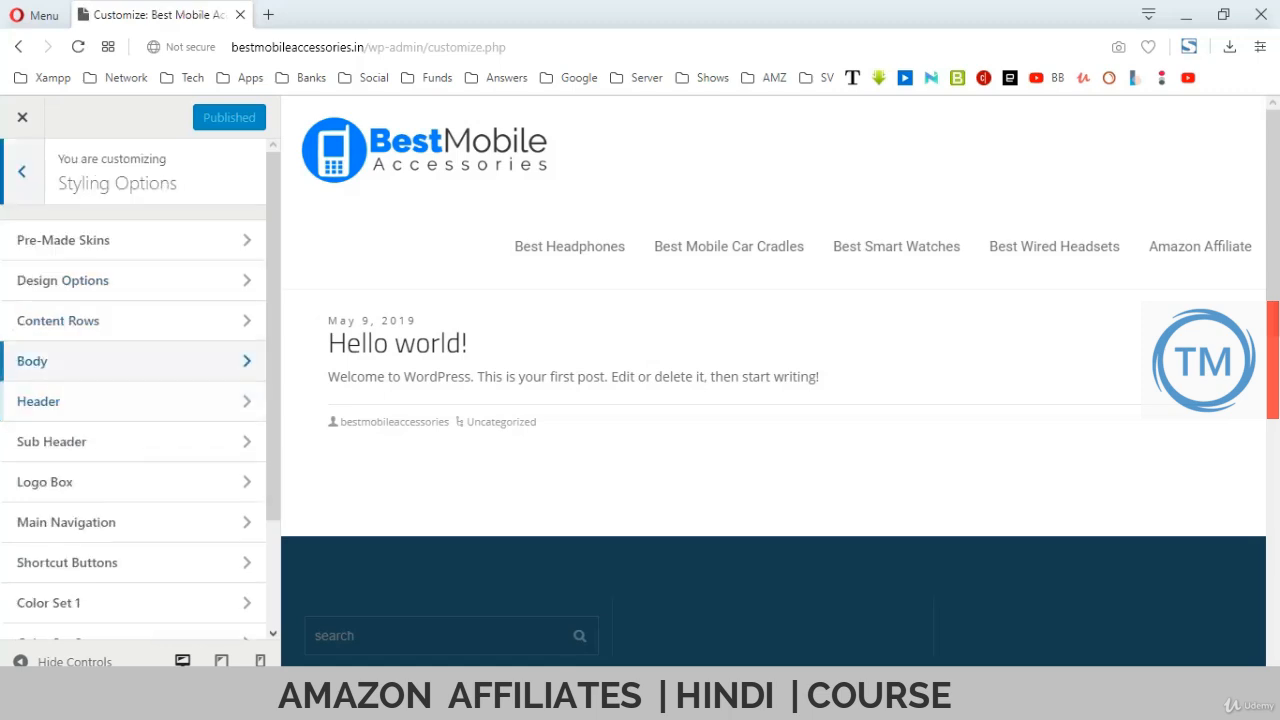
{"action": "left_click", "coordinate": [90, 402]}
{"action": "scroll", "coordinate": [133, 189], "scroll_direction": "down", "scroll_amount": 6}
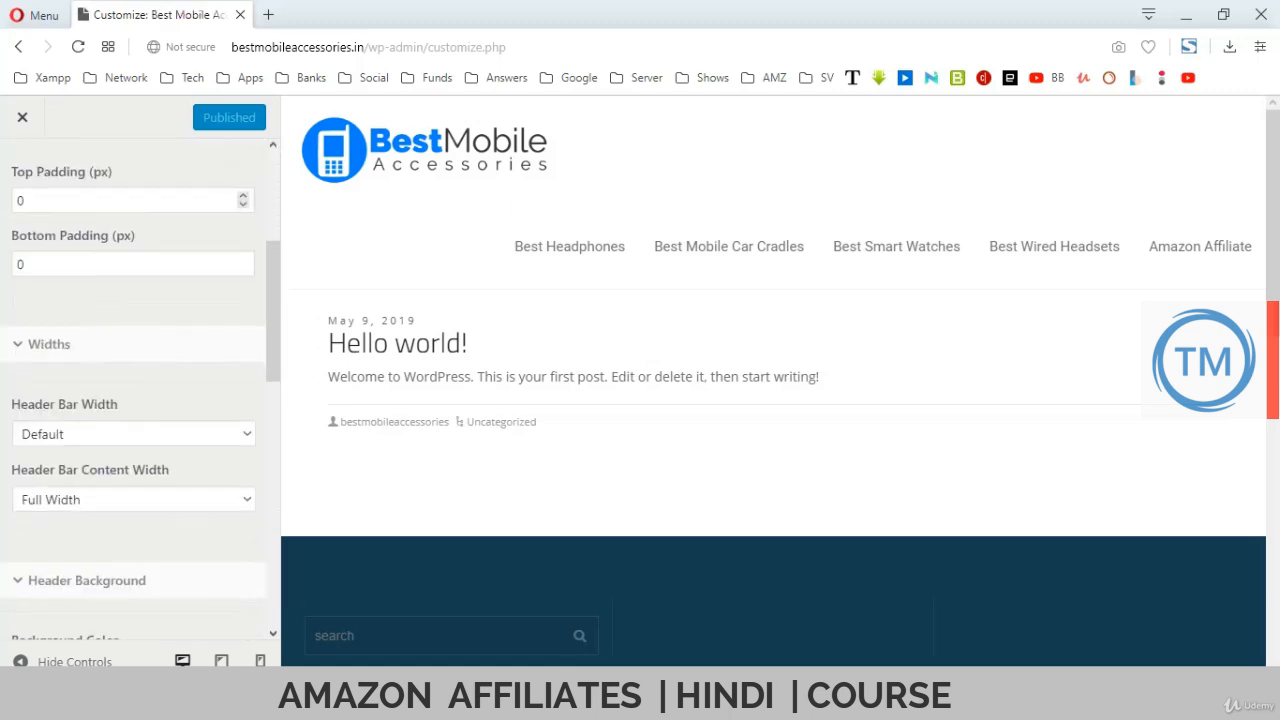
{"action": "left_click", "coordinate": [133, 189]}
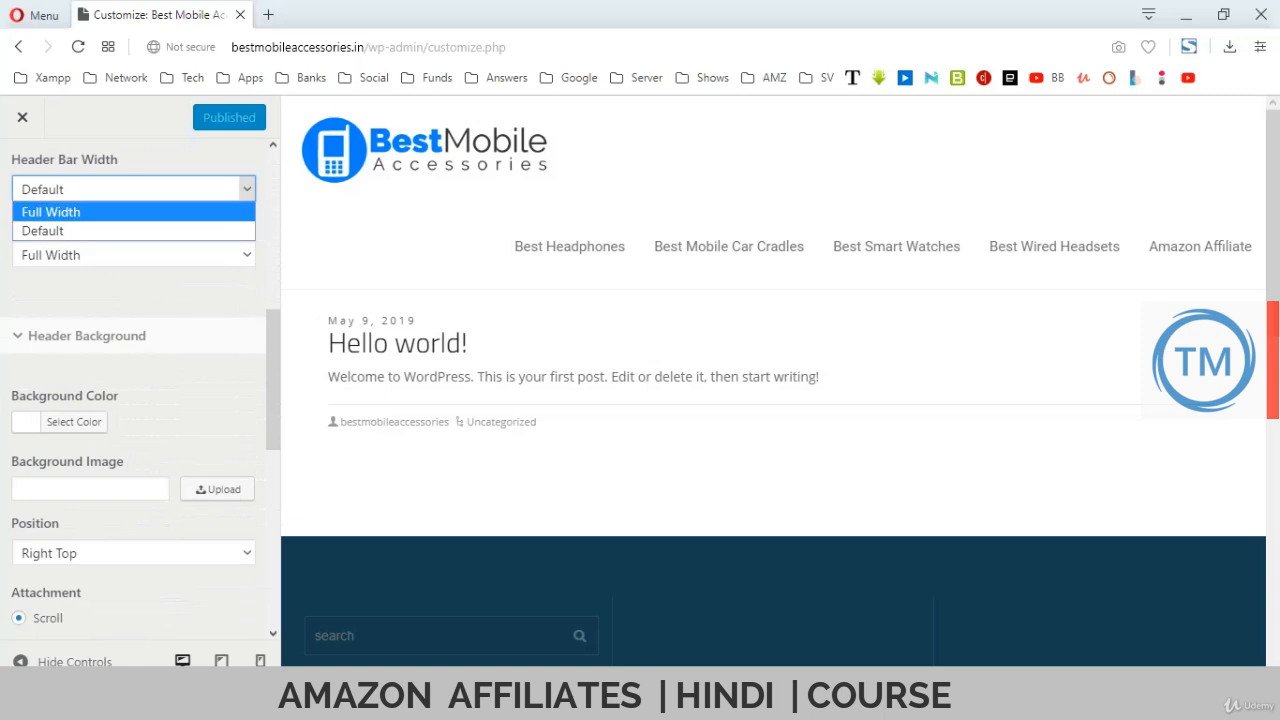
{"action": "left_click", "coordinate": [60, 211]}
{"action": "left_click", "coordinate": [133, 255]}
{"action": "left_click", "coordinate": [133, 297]}
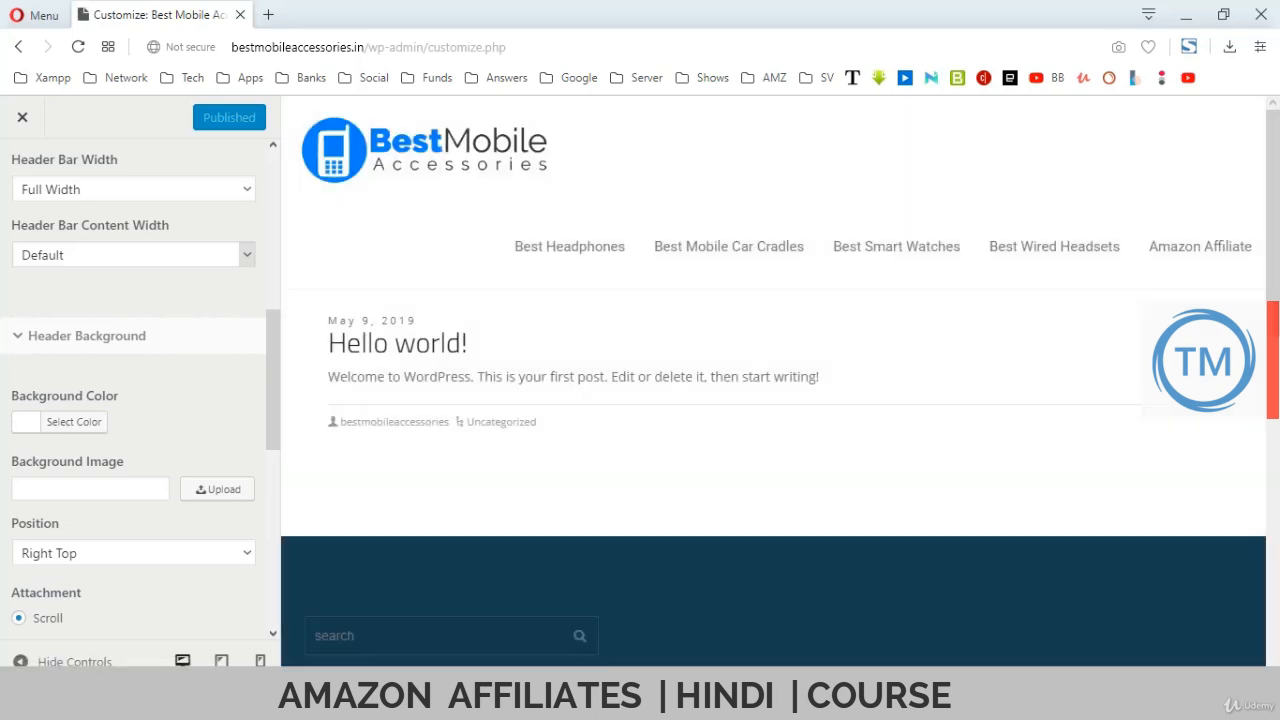
{"action": "scroll", "coordinate": [133, 400], "scroll_direction": "up", "scroll_amount": 3}
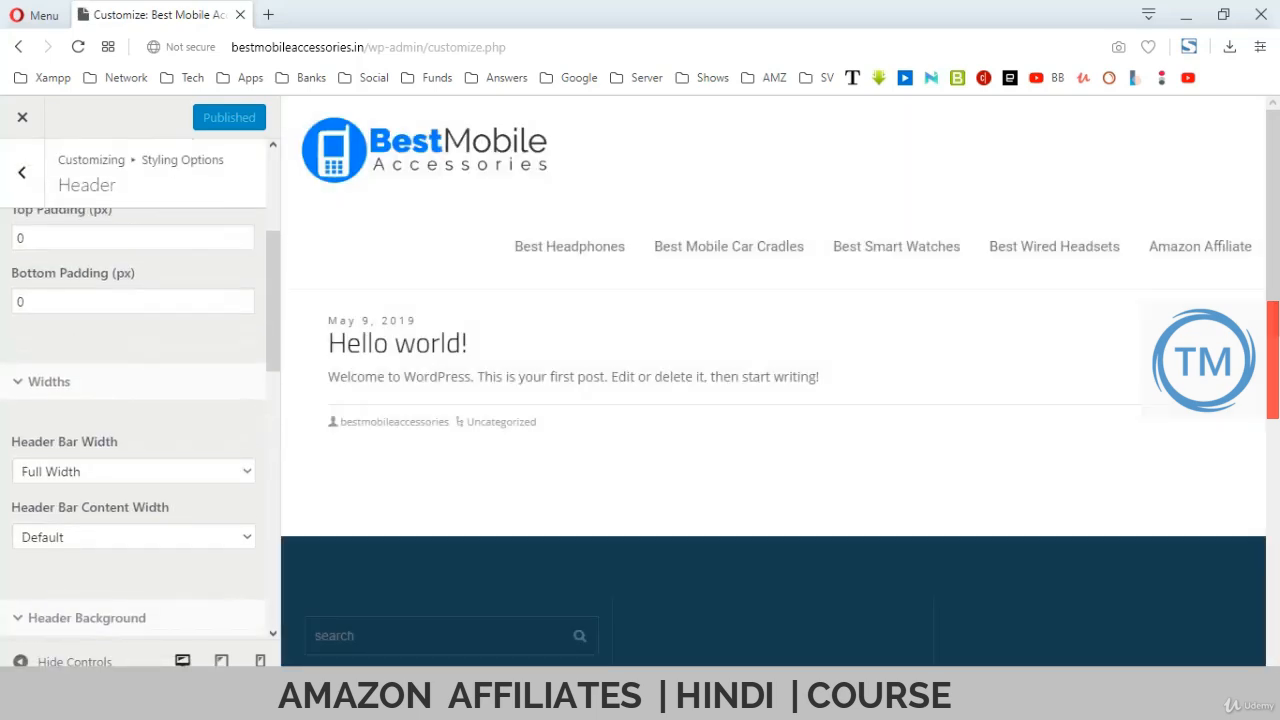
{"action": "key", "text": "F5"}
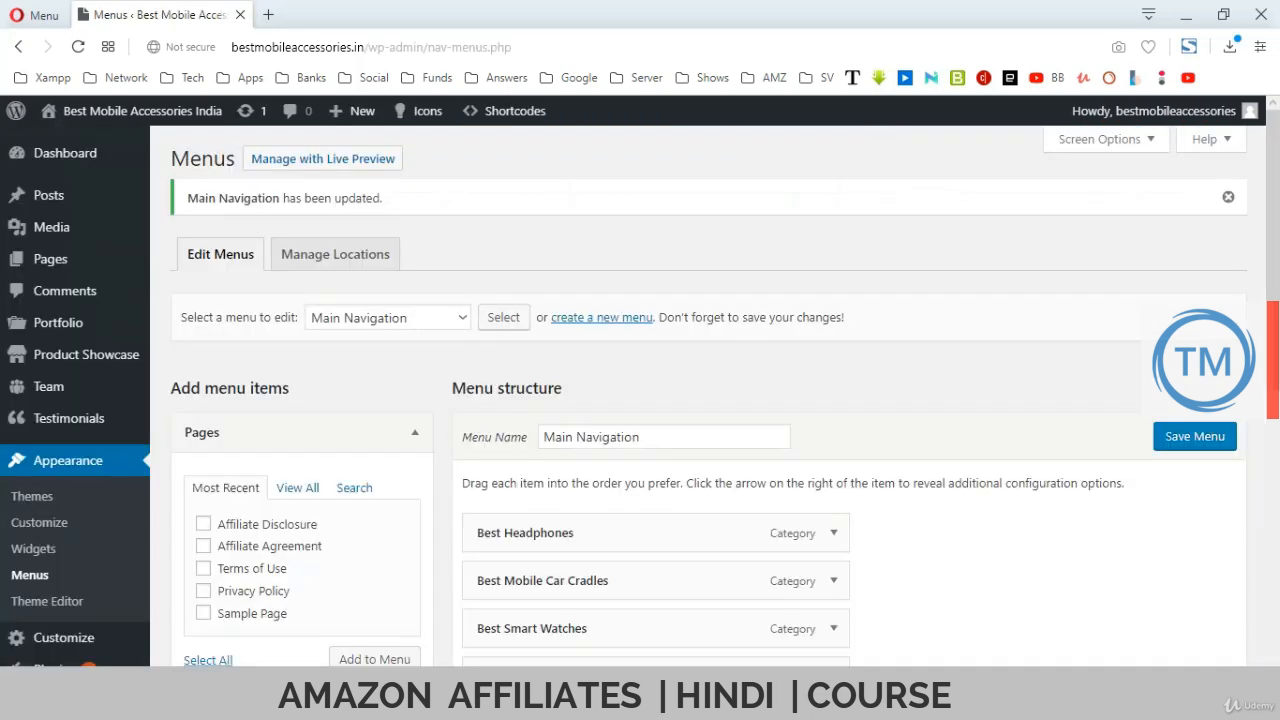
Check the Best Headphones item's settings in the Main Navigation menu and enable the advanced Description property for menu items.
{"action": "scroll", "coordinate": [700, 400], "scroll_direction": "down", "scroll_amount": 3}
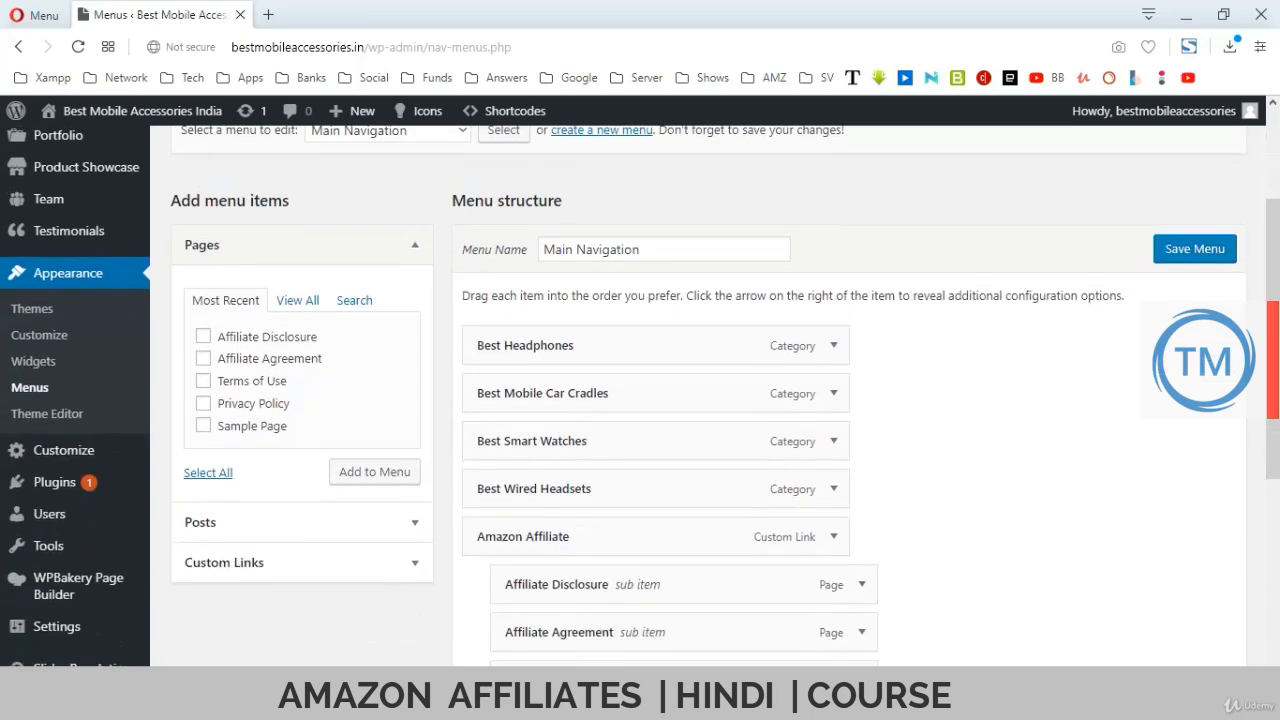
{"action": "left_click", "coordinate": [834, 252]}
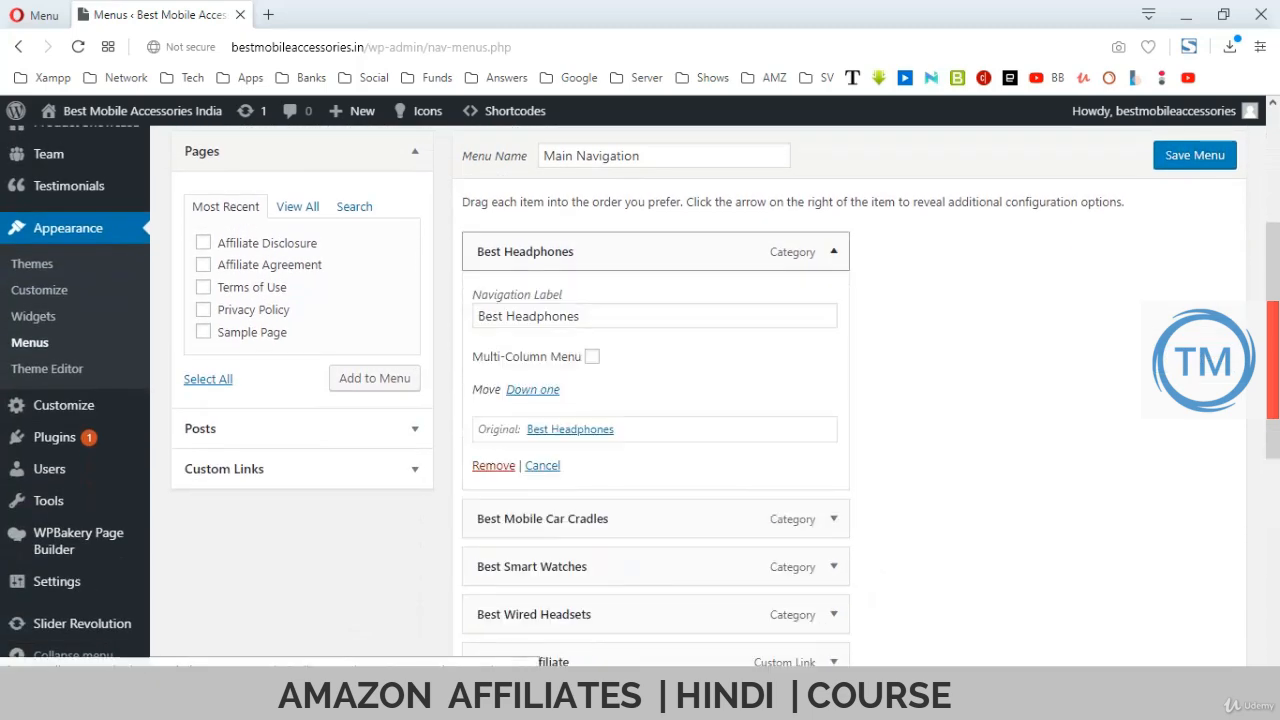
{"action": "left_click", "coordinate": [834, 252]}
{"action": "scroll", "coordinate": [834, 260], "scroll_direction": "up", "scroll_amount": 3}
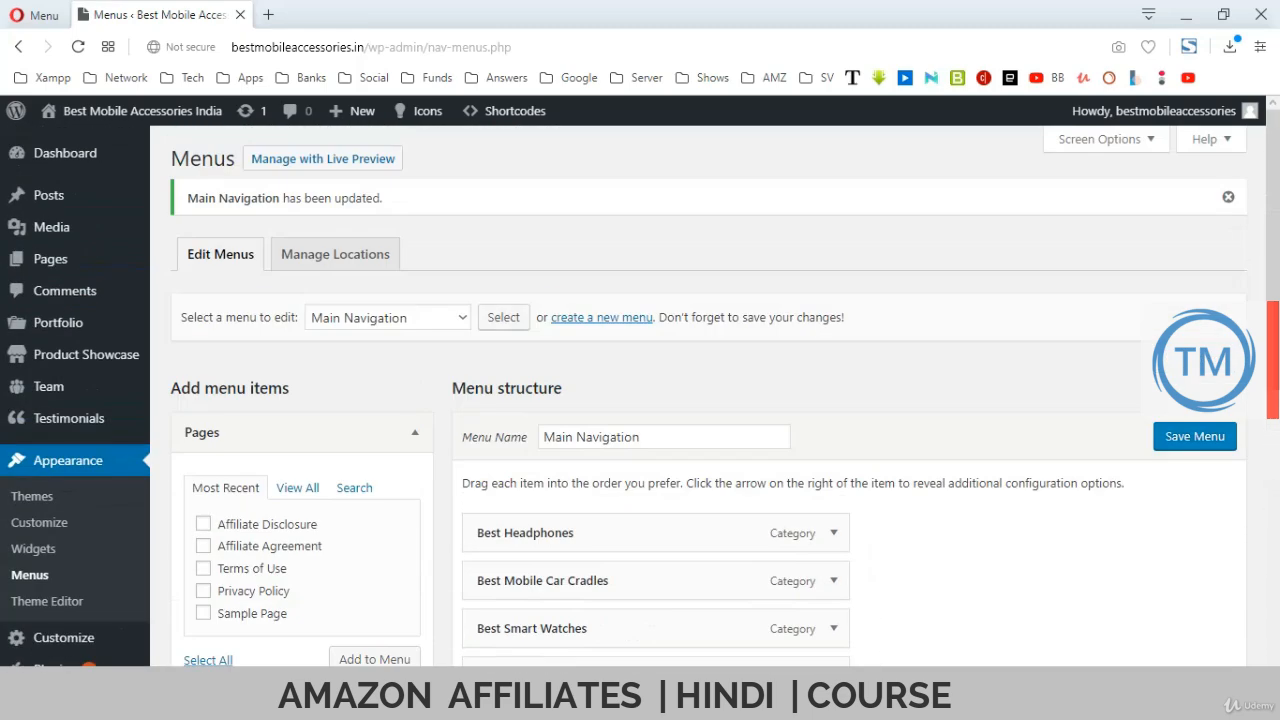
{"action": "left_click", "coordinate": [1105, 139]}
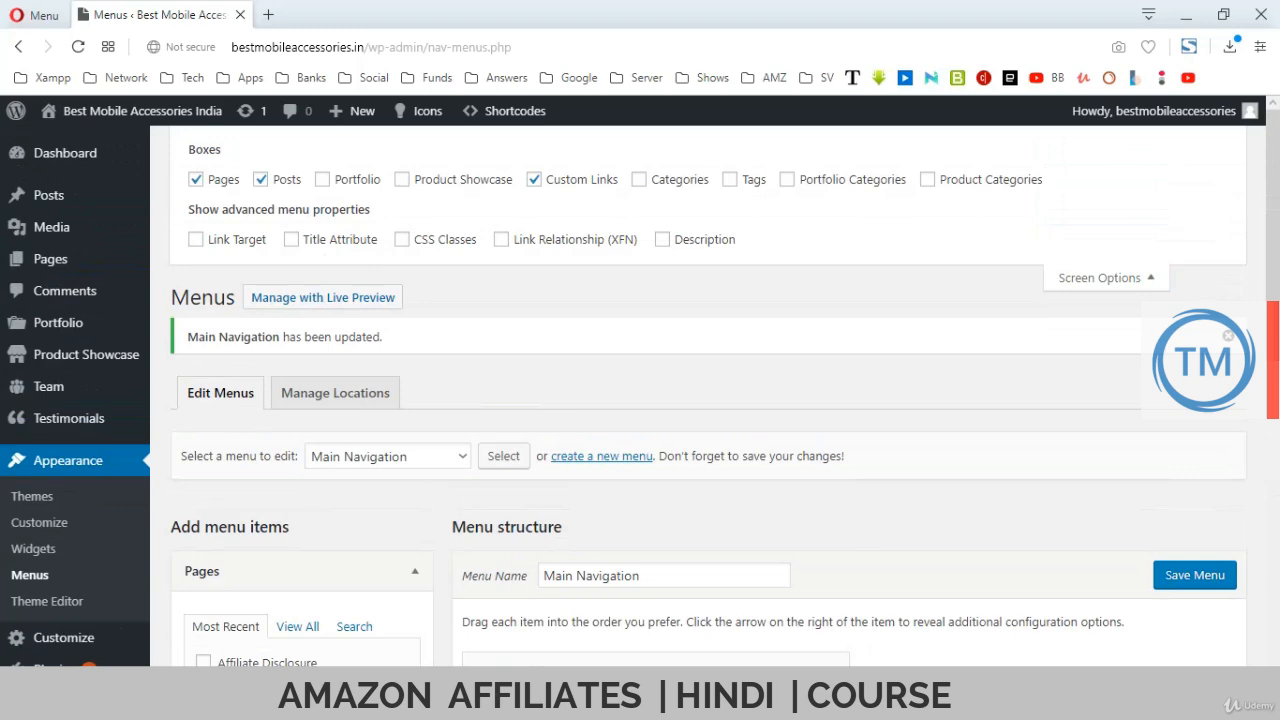
{"action": "left_click", "coordinate": [663, 240]}
{"action": "left_click", "coordinate": [1106, 278]}
{"action": "scroll", "coordinate": [700, 400], "scroll_direction": "down", "scroll_amount": 5}
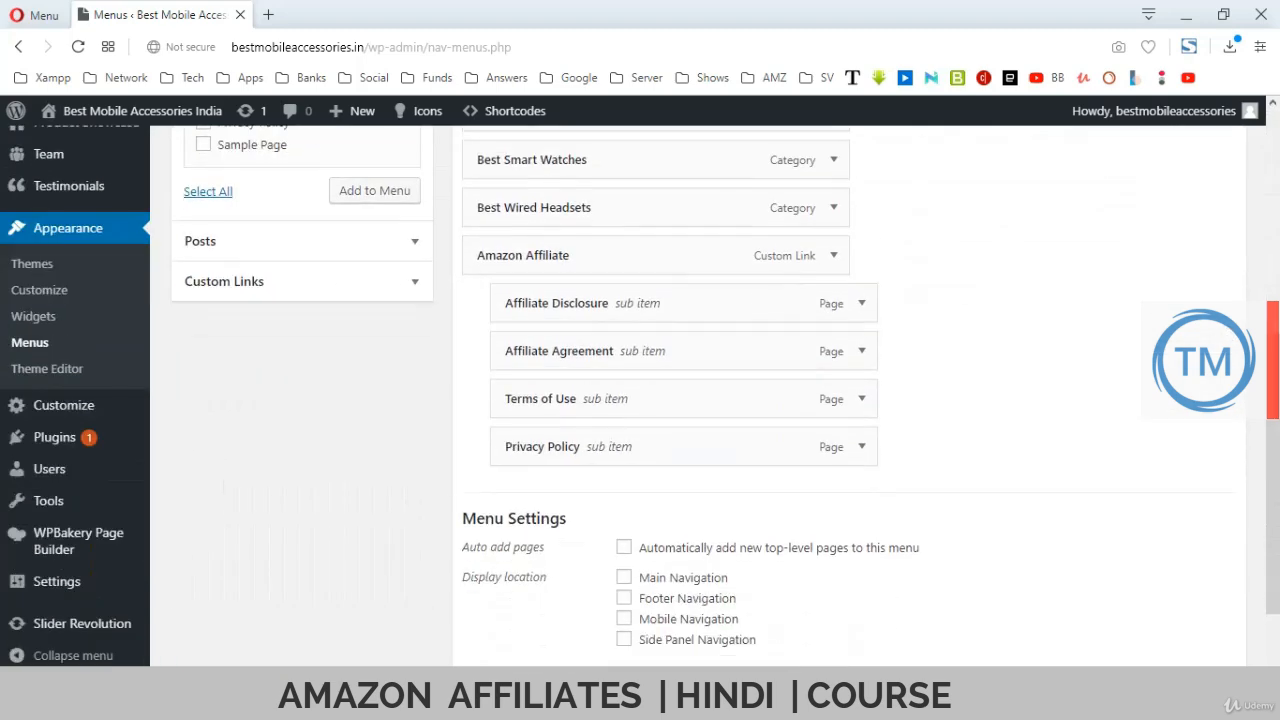
{"action": "scroll", "coordinate": [834, 344], "scroll_direction": "up", "scroll_amount": 3}
{"action": "left_click", "coordinate": [834, 344]}
{"action": "scroll", "coordinate": [834, 344], "scroll_direction": "down", "scroll_amount": 2}
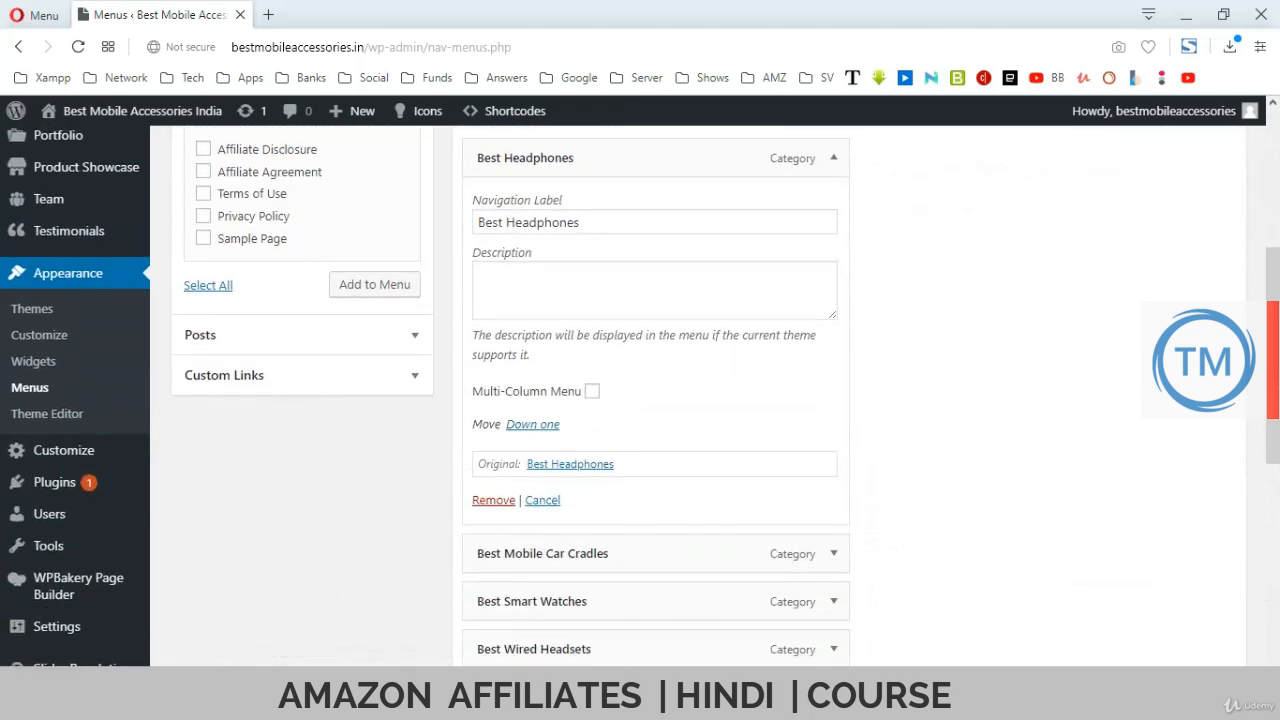
{"action": "left_click", "coordinate": [655, 290]}
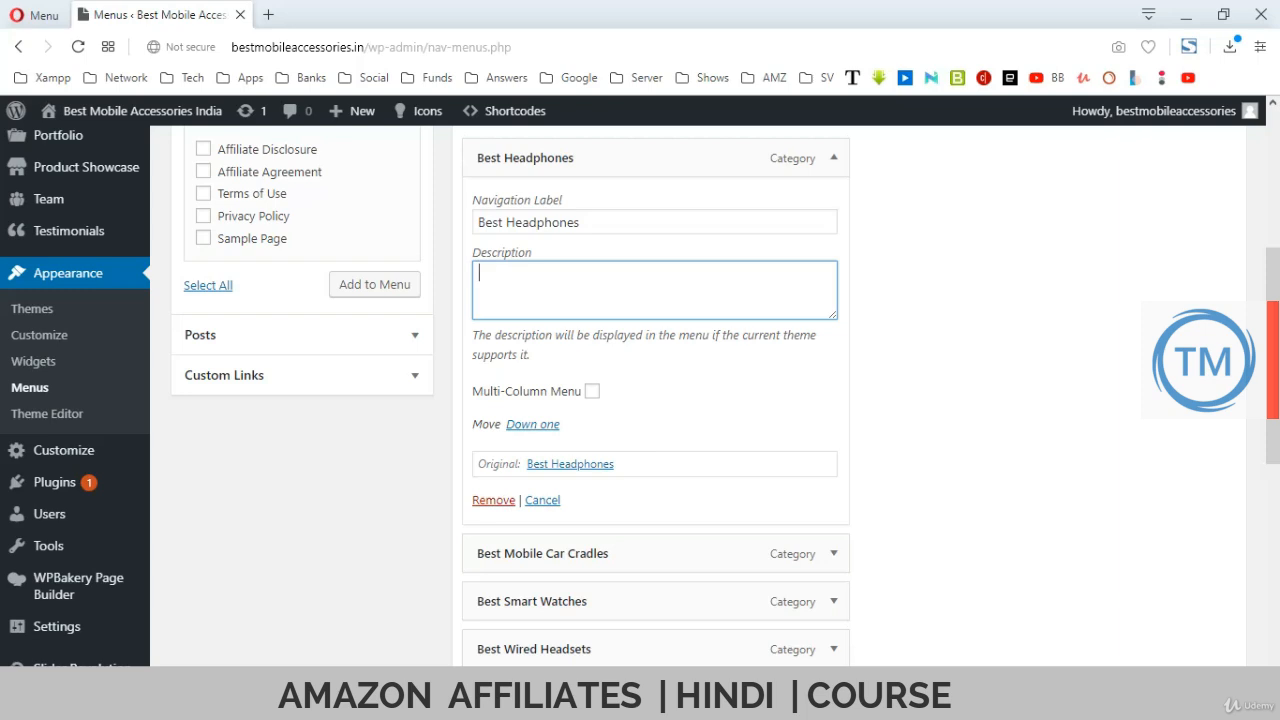
{"action": "type", "text": "@Amazon"}
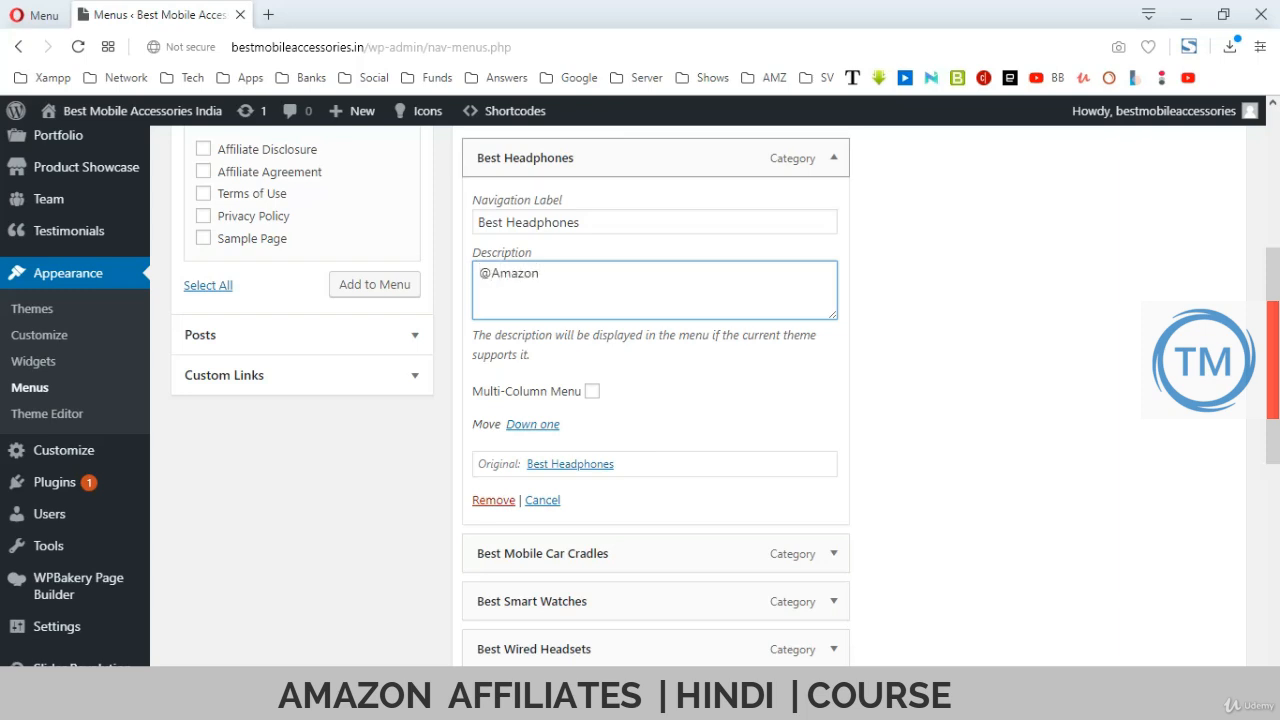
{"action": "key", "text": "ctrl+a"}
{"action": "key", "text": "ctrl+c"}
{"action": "left_click", "coordinate": [834, 158]}
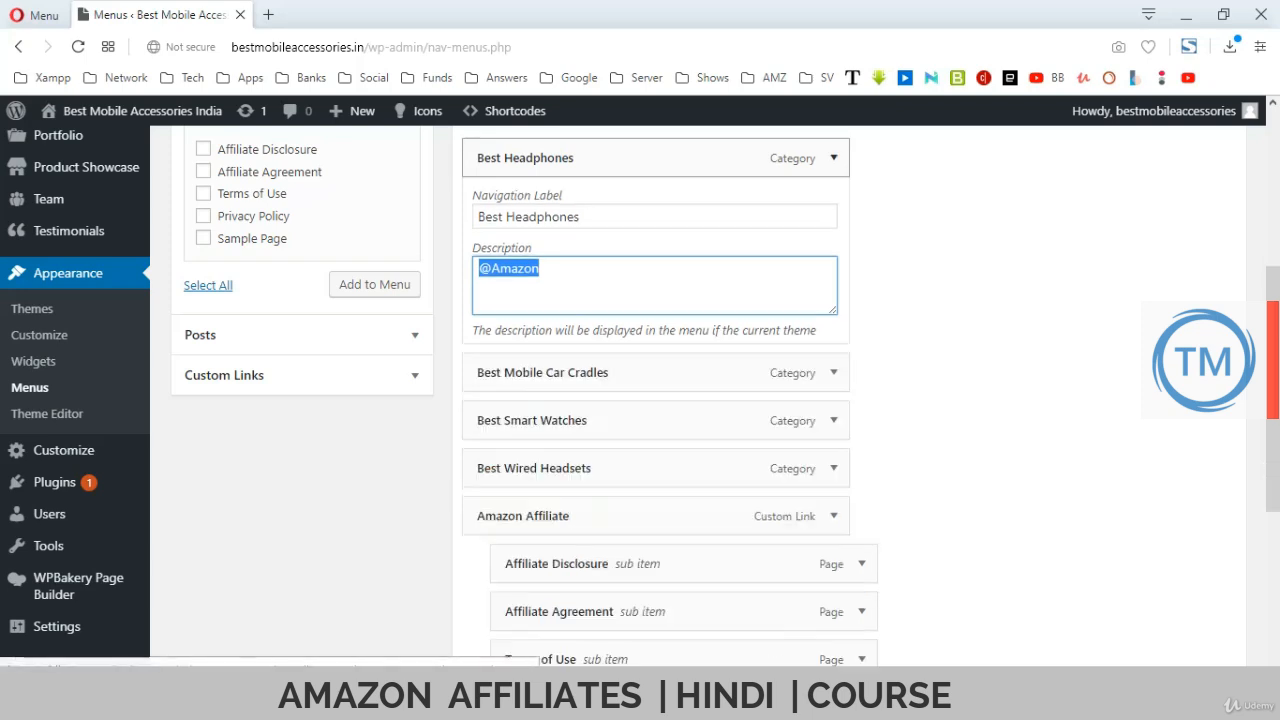
{"action": "left_click", "coordinate": [834, 158]}
{"action": "left_click", "coordinate": [834, 158]}
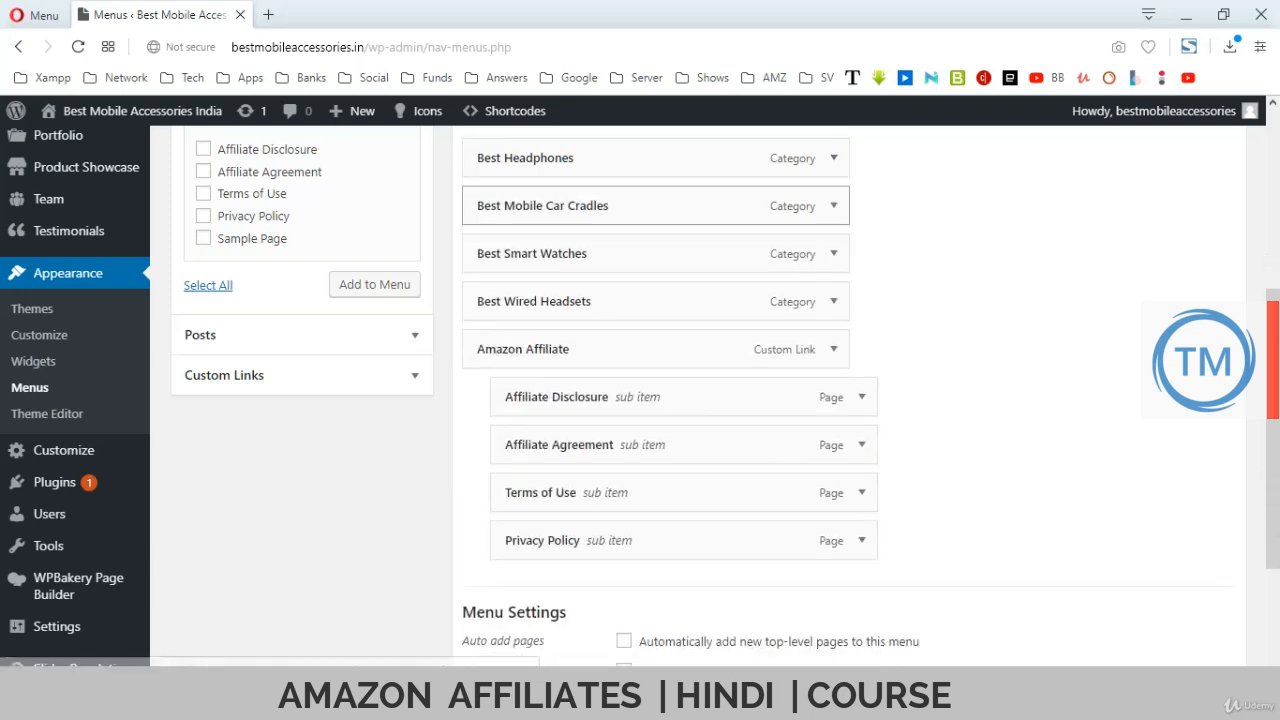
{"action": "left_click", "coordinate": [834, 206]}
{"action": "left_click", "coordinate": [654, 338]}
{"action": "key", "text": "ctrl+v"}
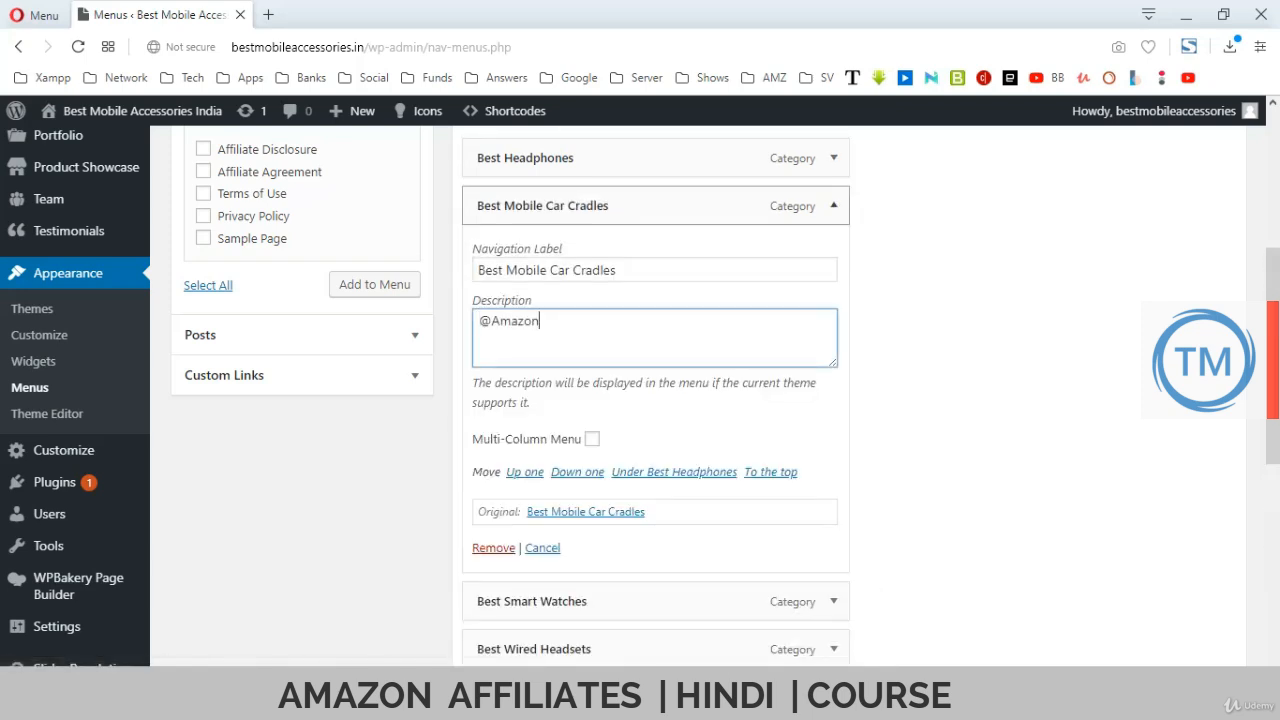
{"action": "left_click", "coordinate": [834, 206]}
{"action": "scroll", "coordinate": [834, 254], "scroll_direction": "down", "scroll_amount": 1}
{"action": "scroll", "coordinate": [834, 254], "scroll_direction": "up", "scroll_amount": 1}
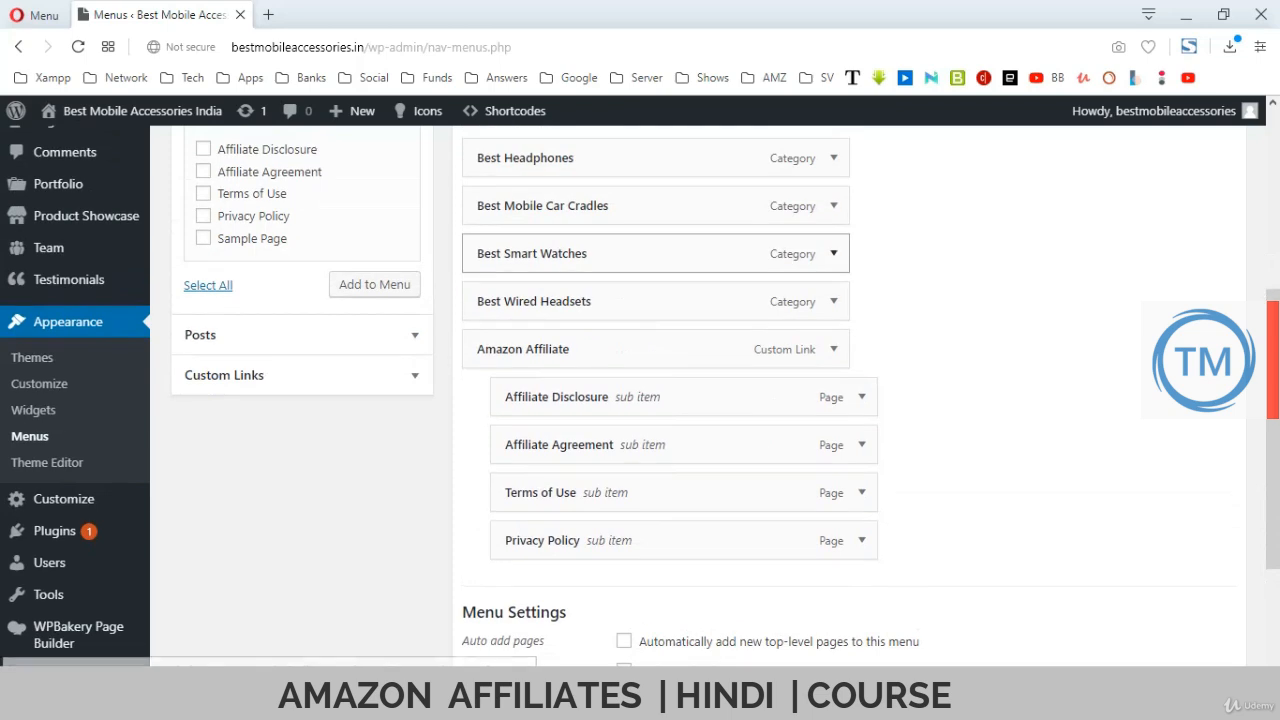
{"action": "left_click", "coordinate": [834, 254]}
{"action": "left_click", "coordinate": [654, 386]}
{"action": "key", "text": "ctrl+v"}
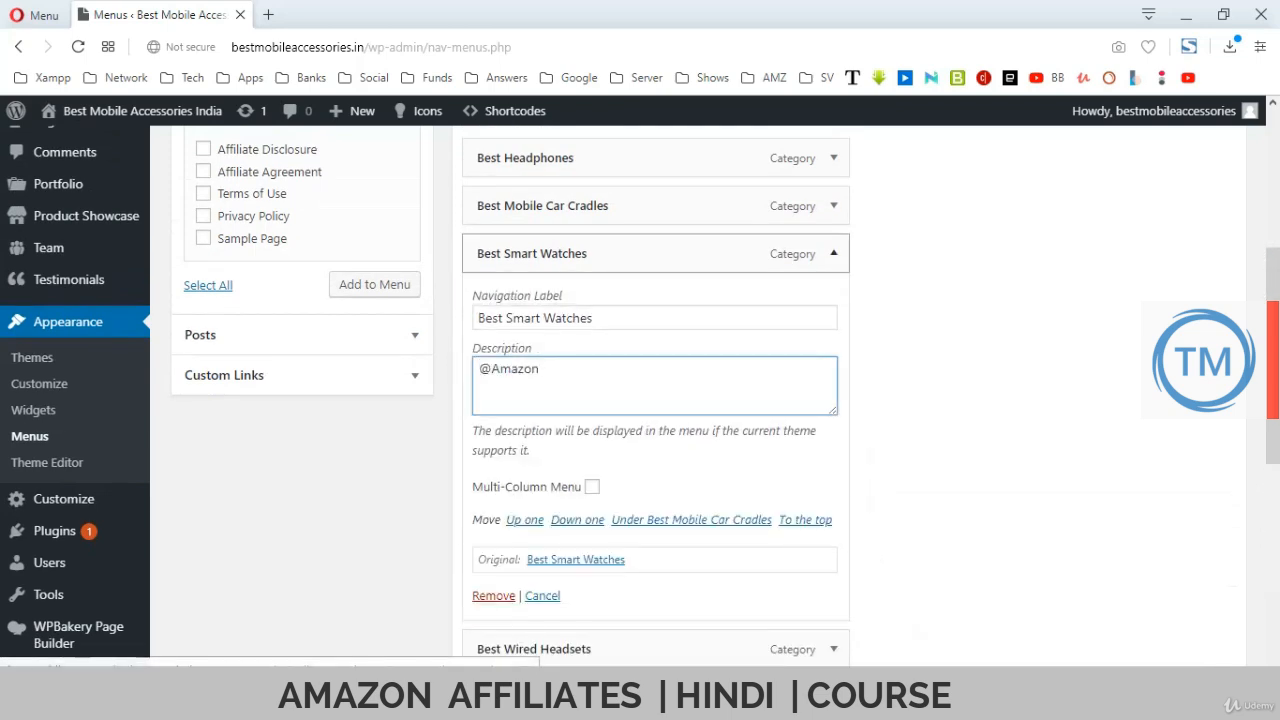
{"action": "left_click", "coordinate": [834, 254]}
{"action": "left_click", "coordinate": [834, 254]}
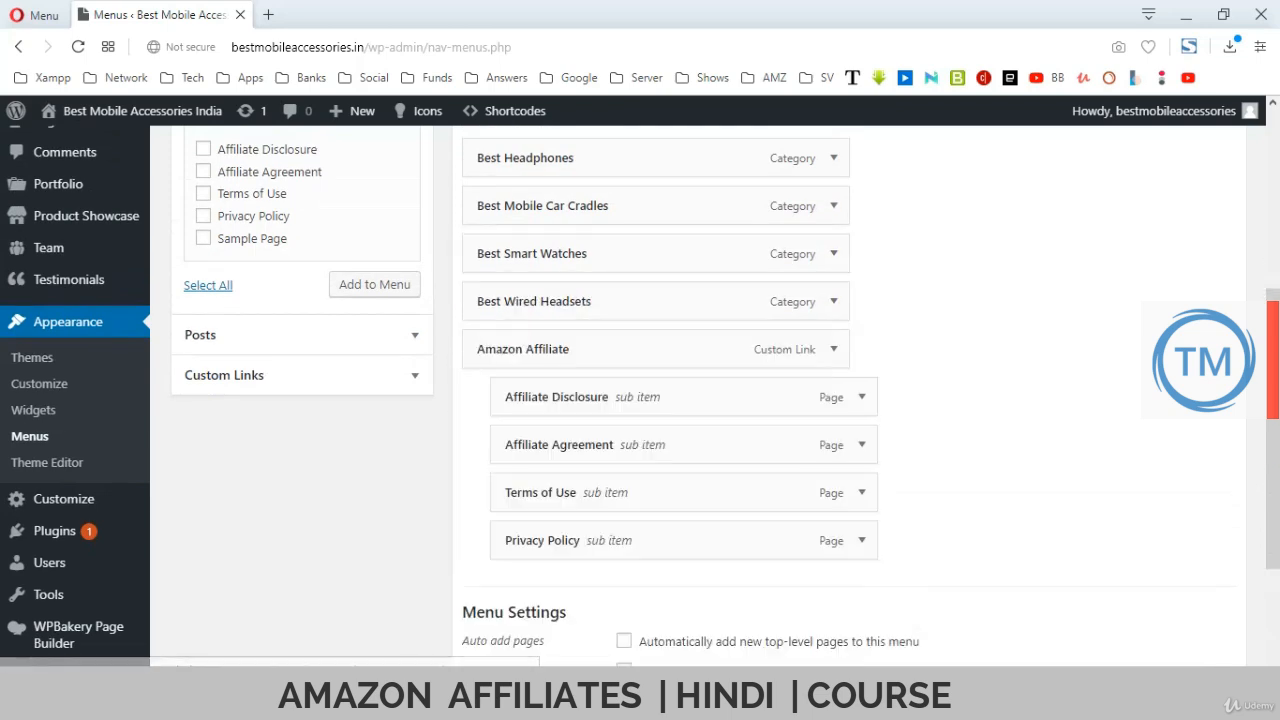
{"action": "left_click", "coordinate": [834, 301]}
{"action": "left_click", "coordinate": [654, 432]}
{"action": "key", "text": "ctrl+v"}
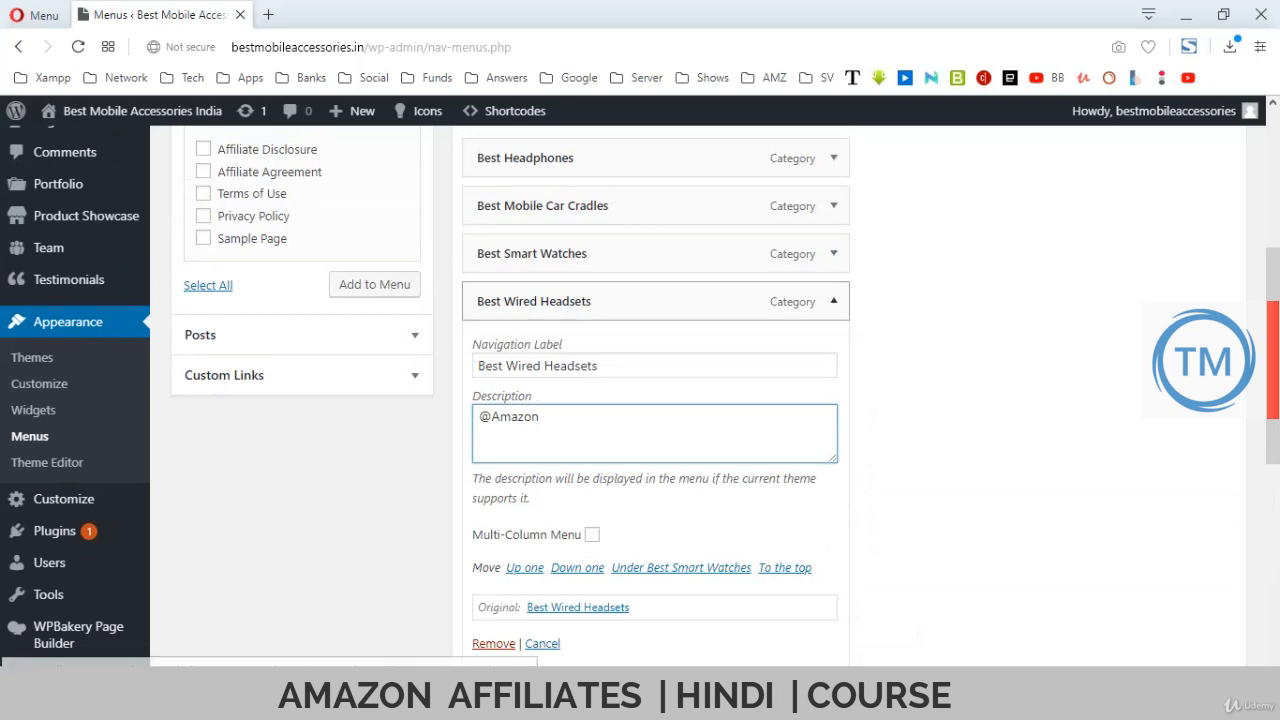
{"action": "left_click", "coordinate": [834, 301]}
Enter "More Information" as the description of the Amazon Affiliate custom link and collapse its settings.
{"action": "scroll", "coordinate": [700, 350], "scroll_direction": "down", "scroll_amount": 1}
{"action": "left_click", "coordinate": [834, 255]}
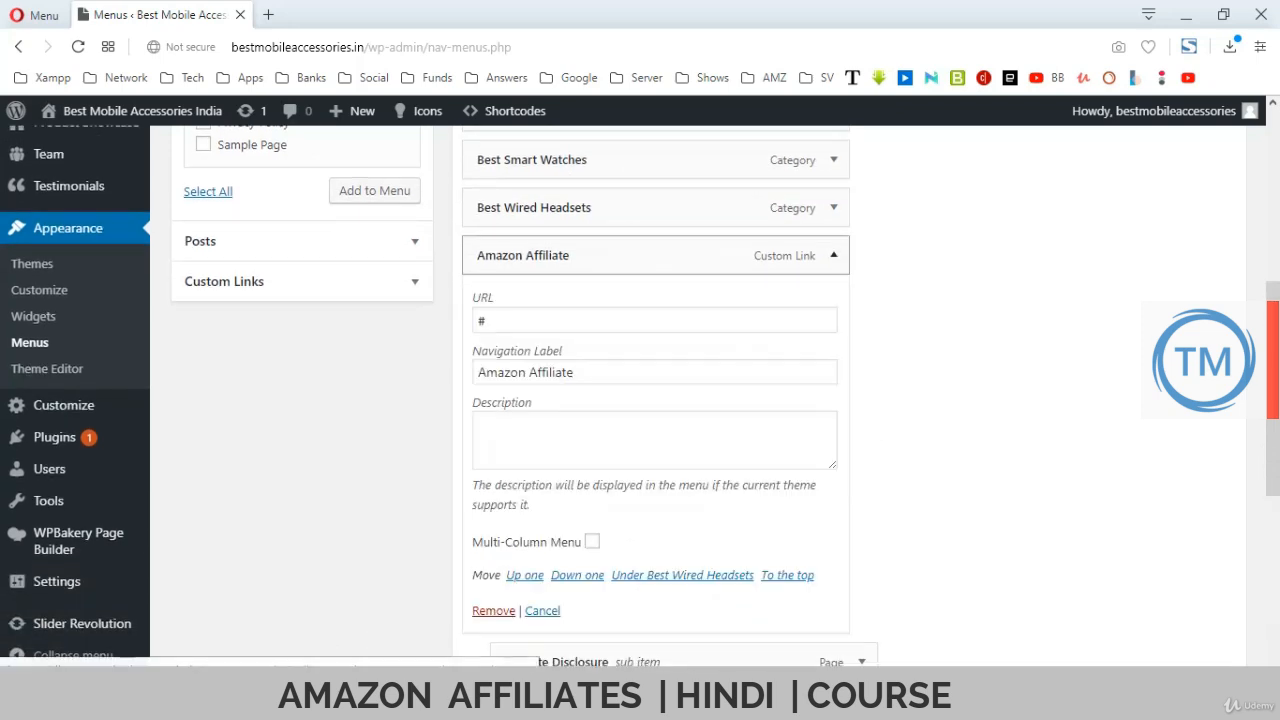
{"action": "left_click", "coordinate": [654, 440]}
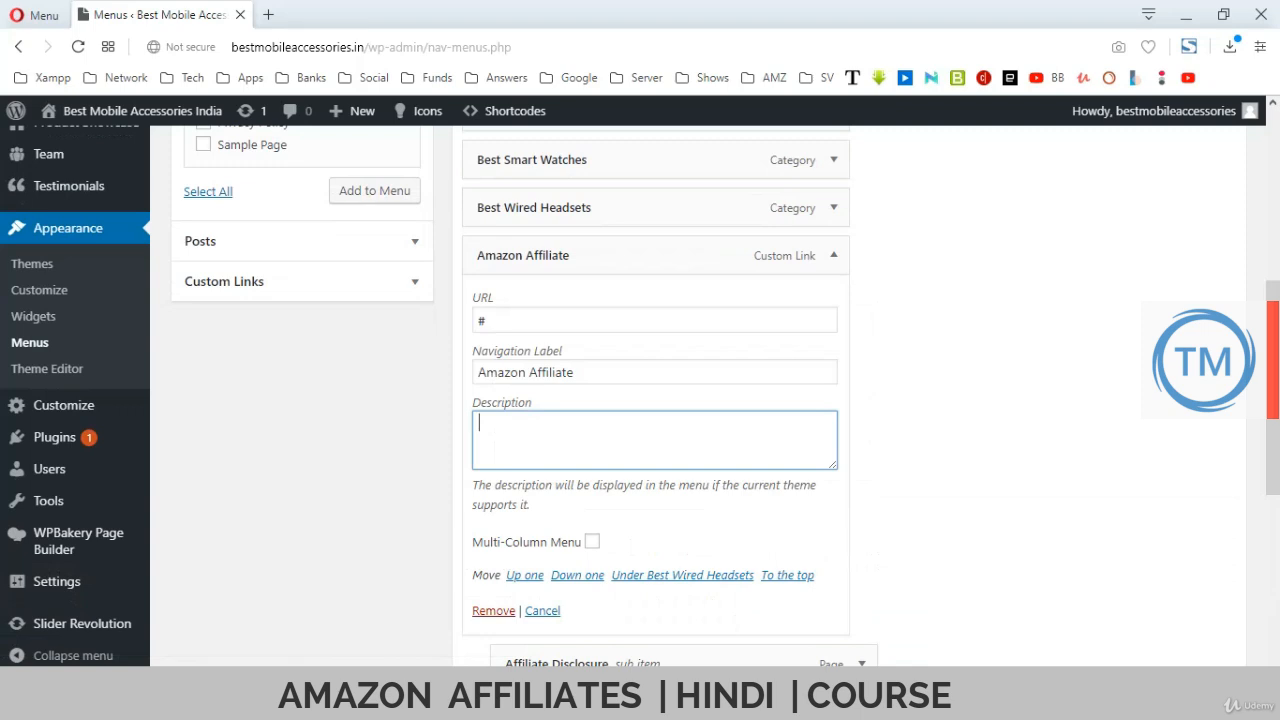
{"action": "type", "text": "More Information"}
{"action": "left_click", "coordinate": [834, 255]}
Save the menu and reload the site's front page to check the descriptions under the navigation items.
{"action": "scroll", "coordinate": [850, 330], "scroll_direction": "down", "scroll_amount": 2}
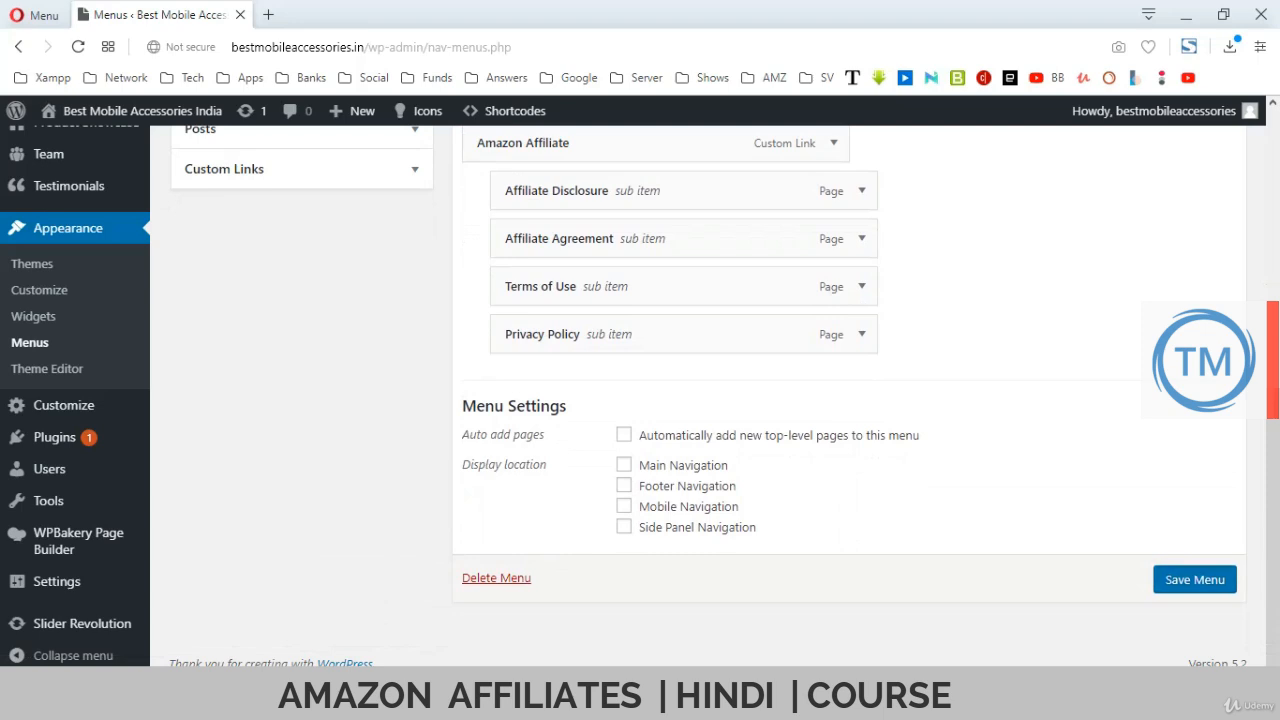
{"action": "left_click", "coordinate": [1194, 579]}
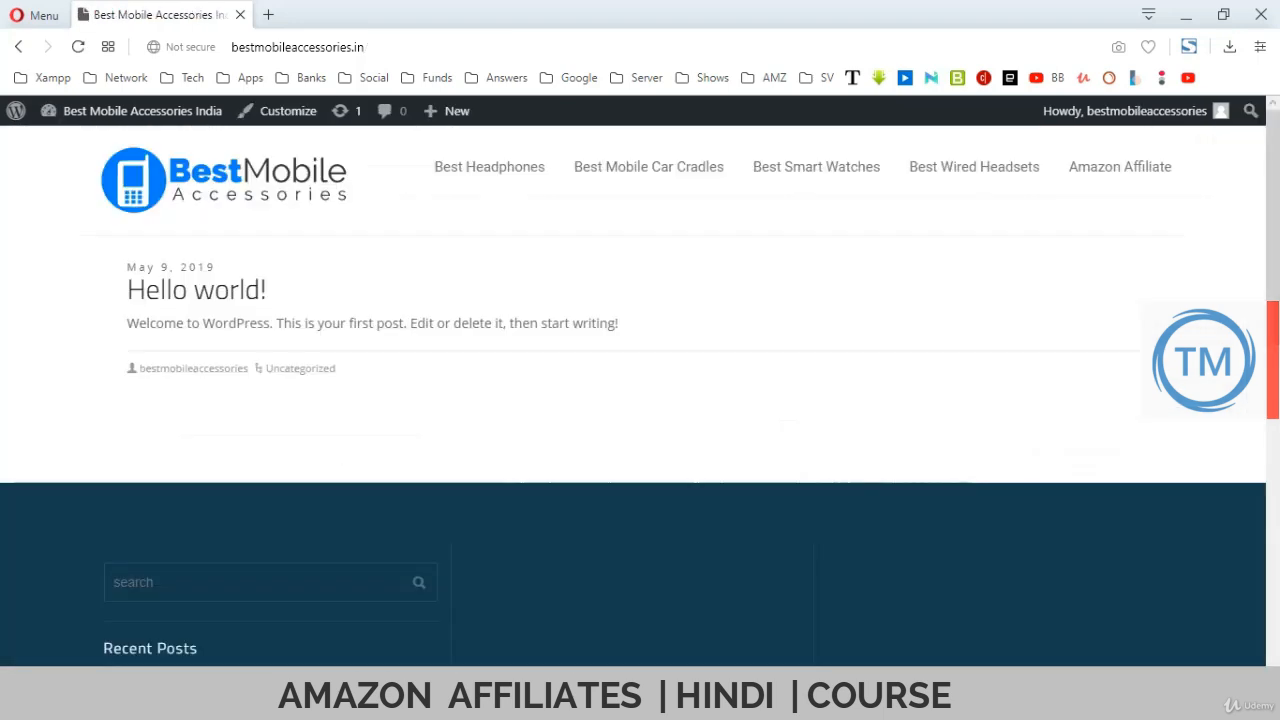
{"action": "key", "text": "F5"}
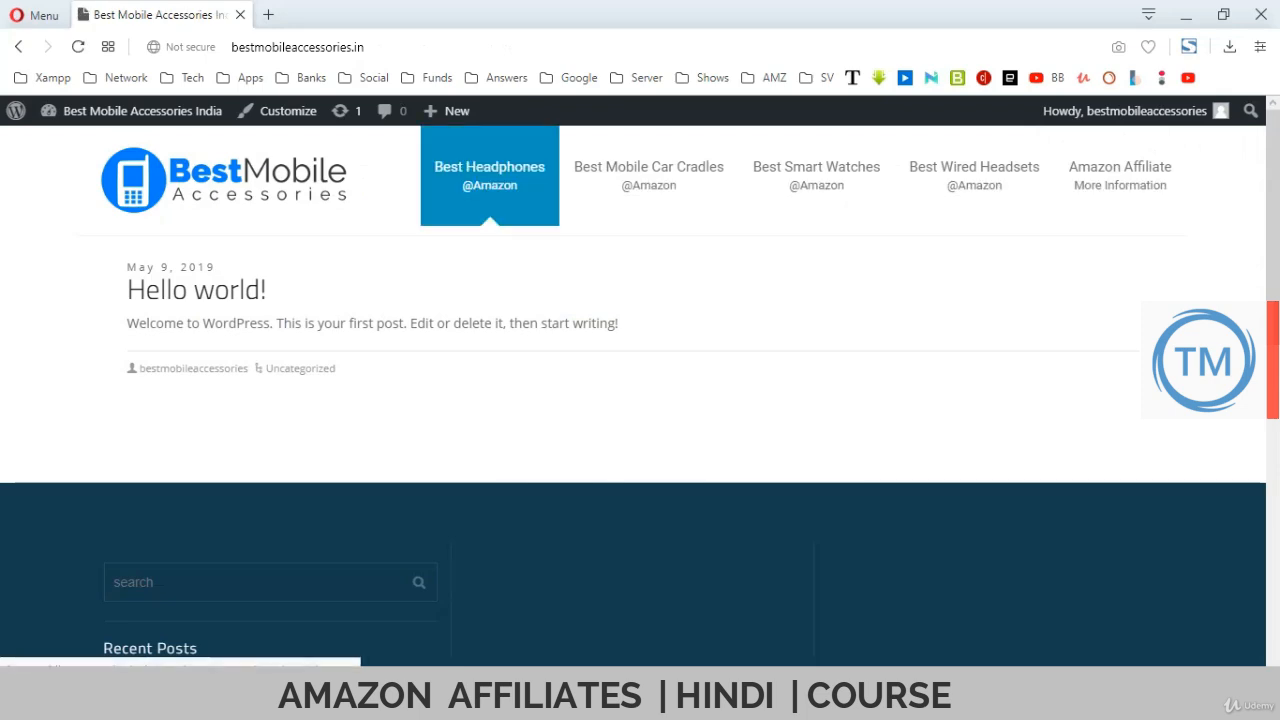
{"action": "mouse_move", "coordinate": [1120, 175]}
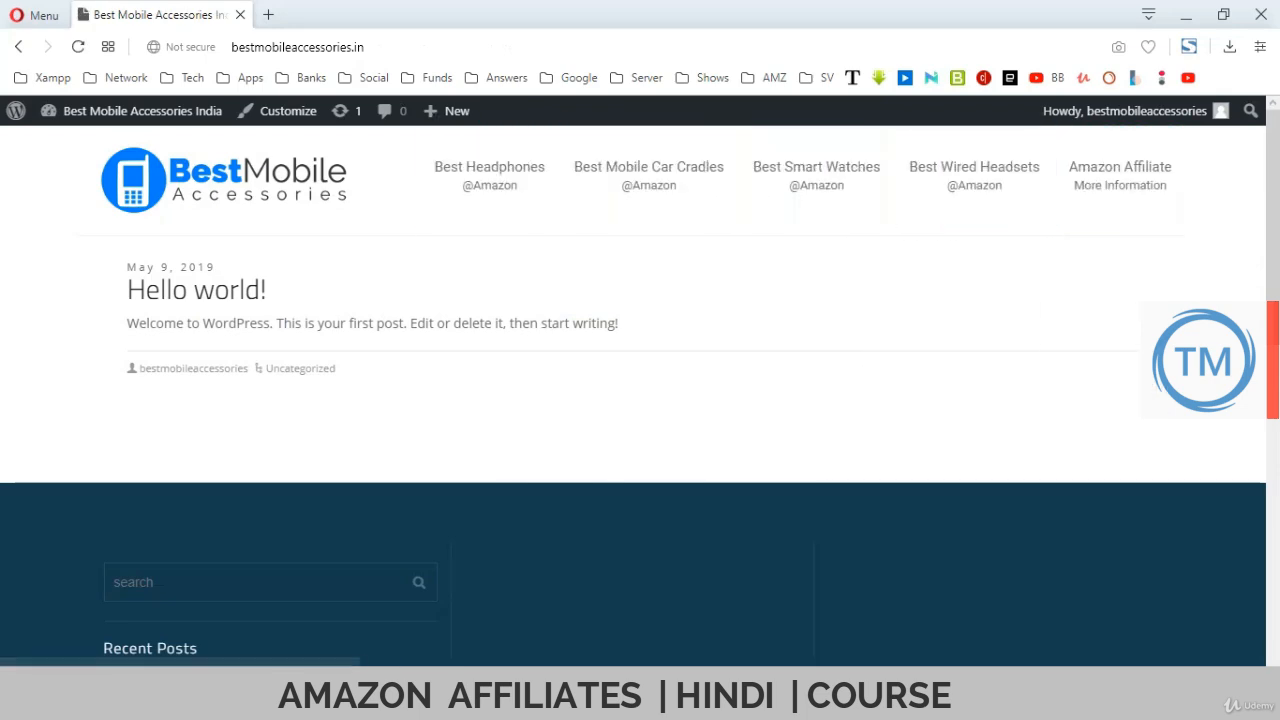